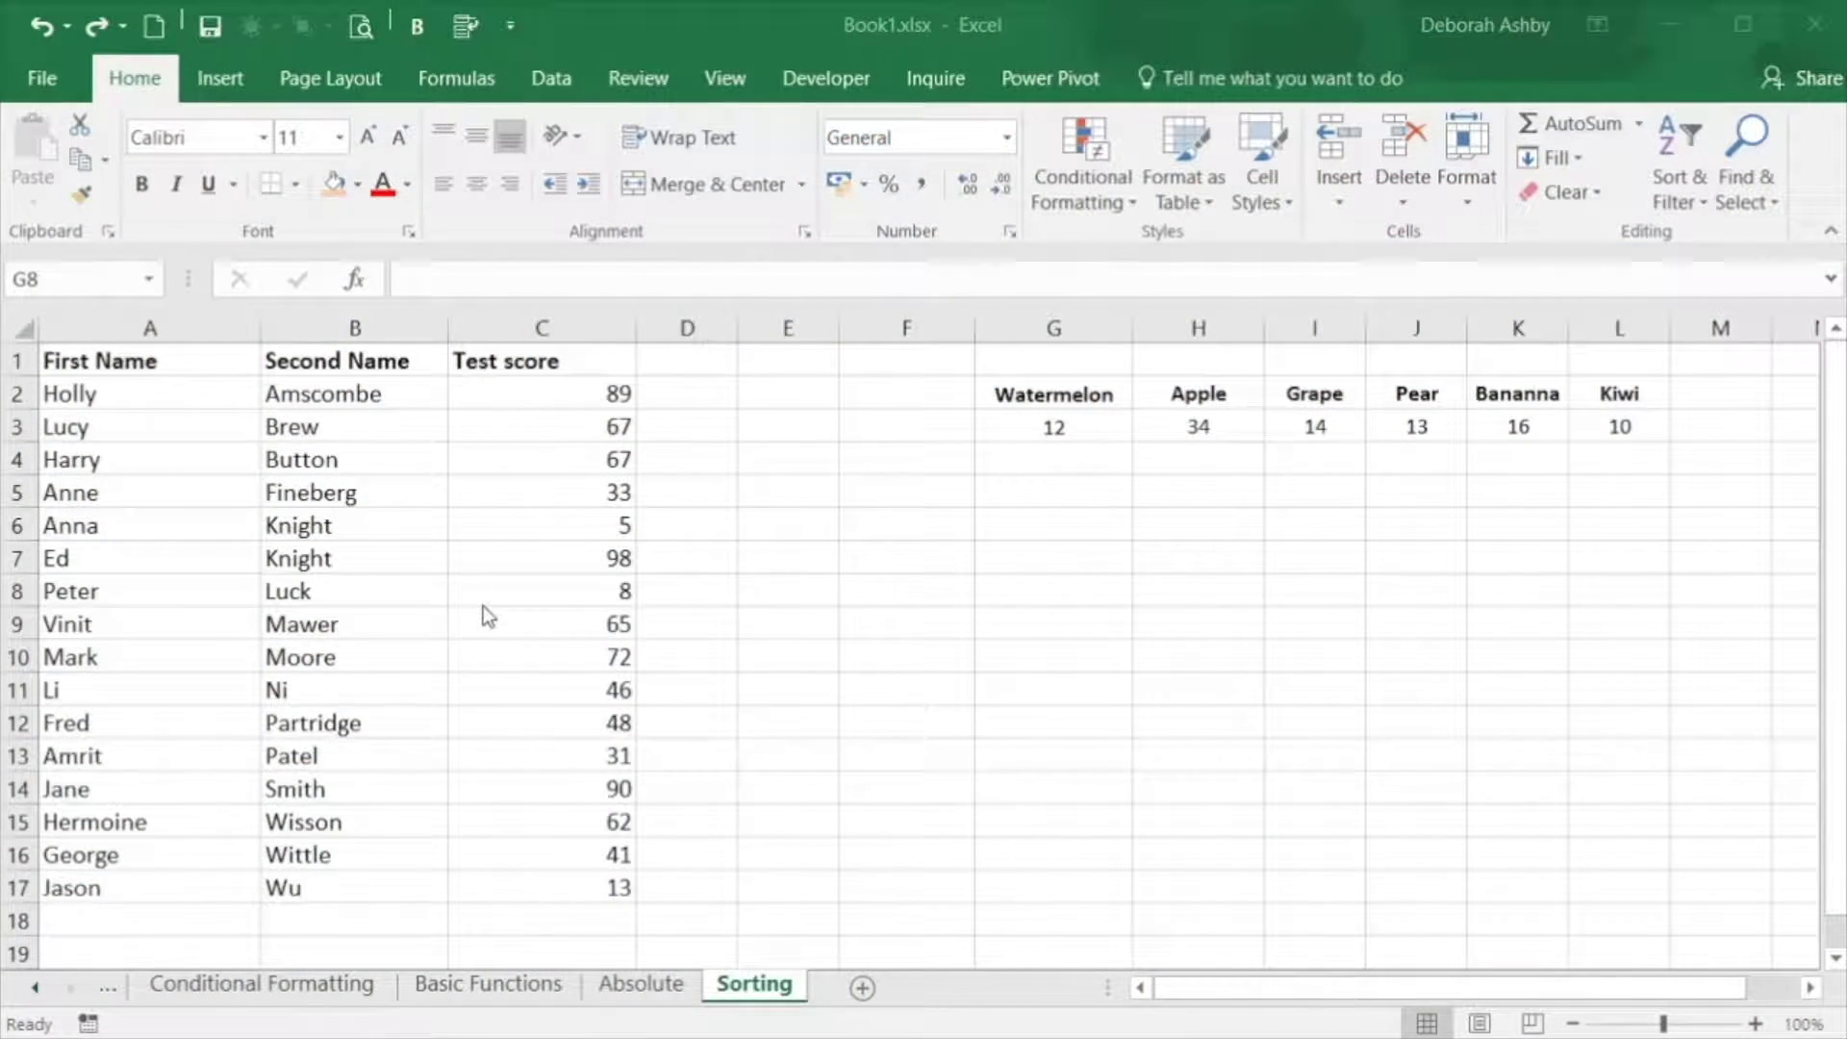
Select the First Name, Second Name and Test score headers and bring up the sorting commands
click(112, 363)
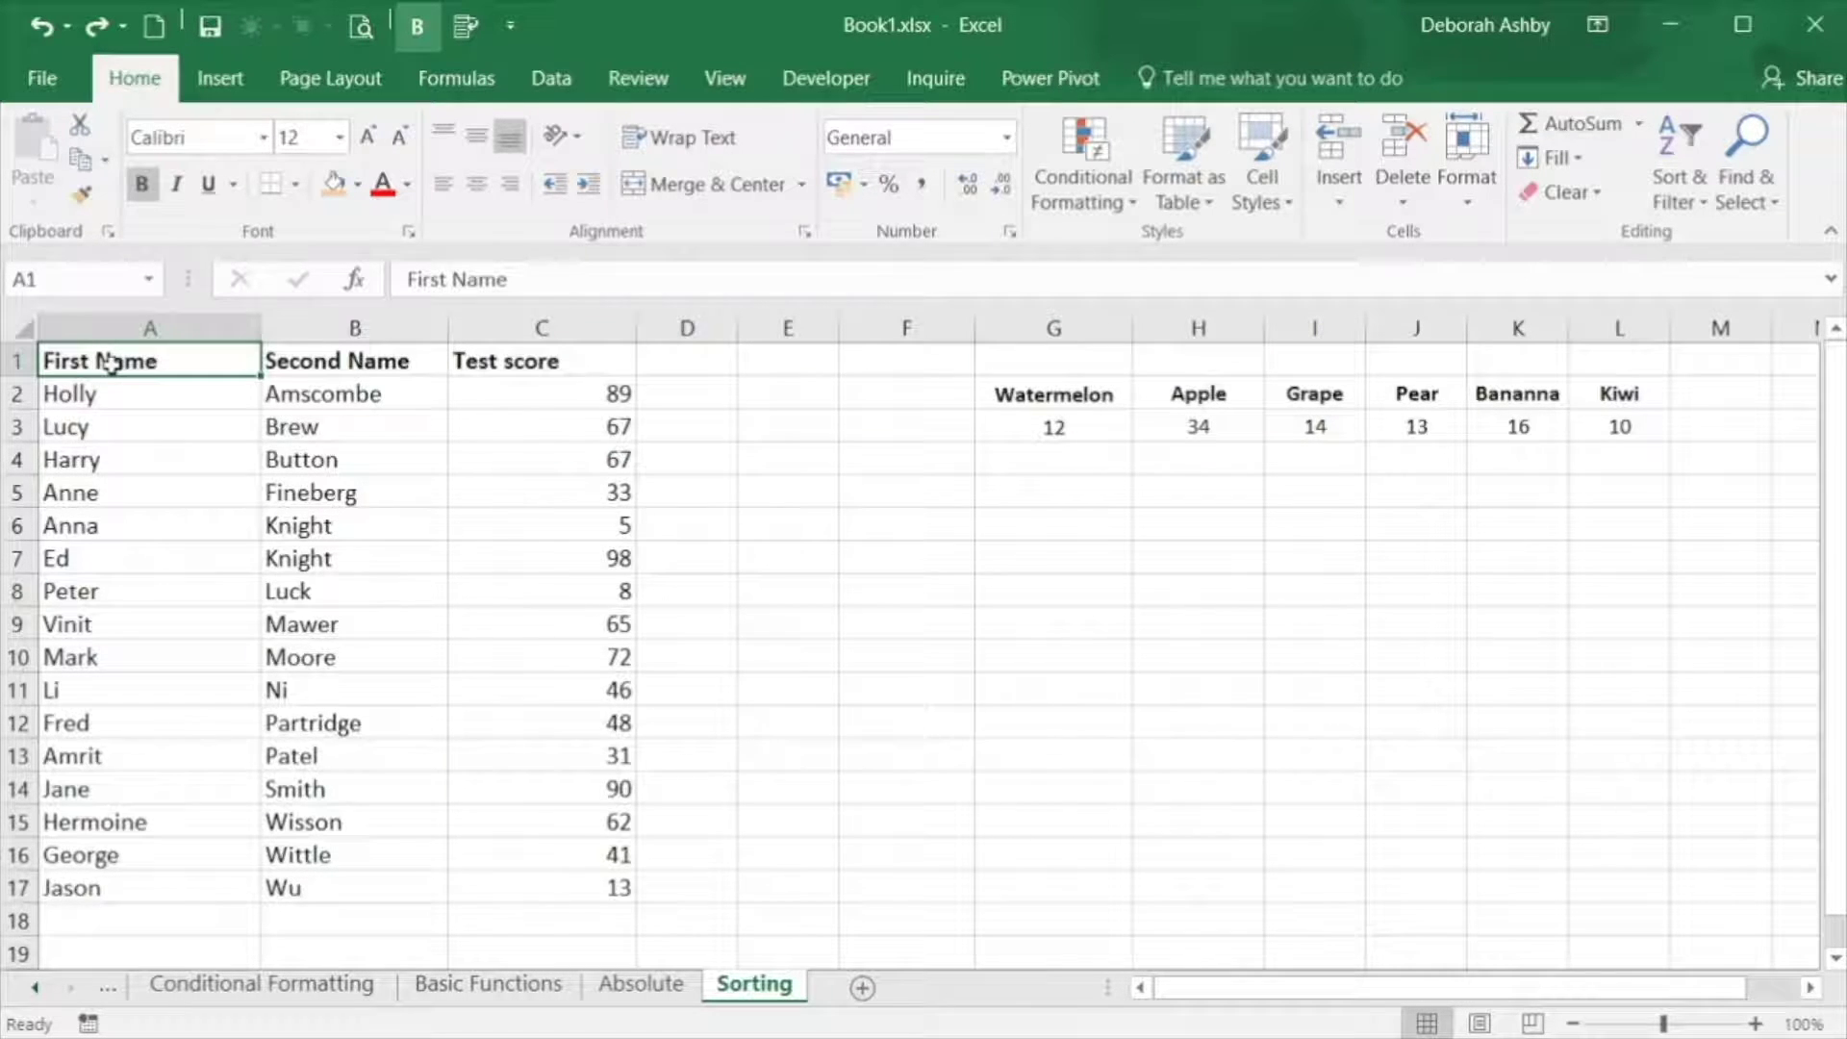
click(318, 359)
click(511, 361)
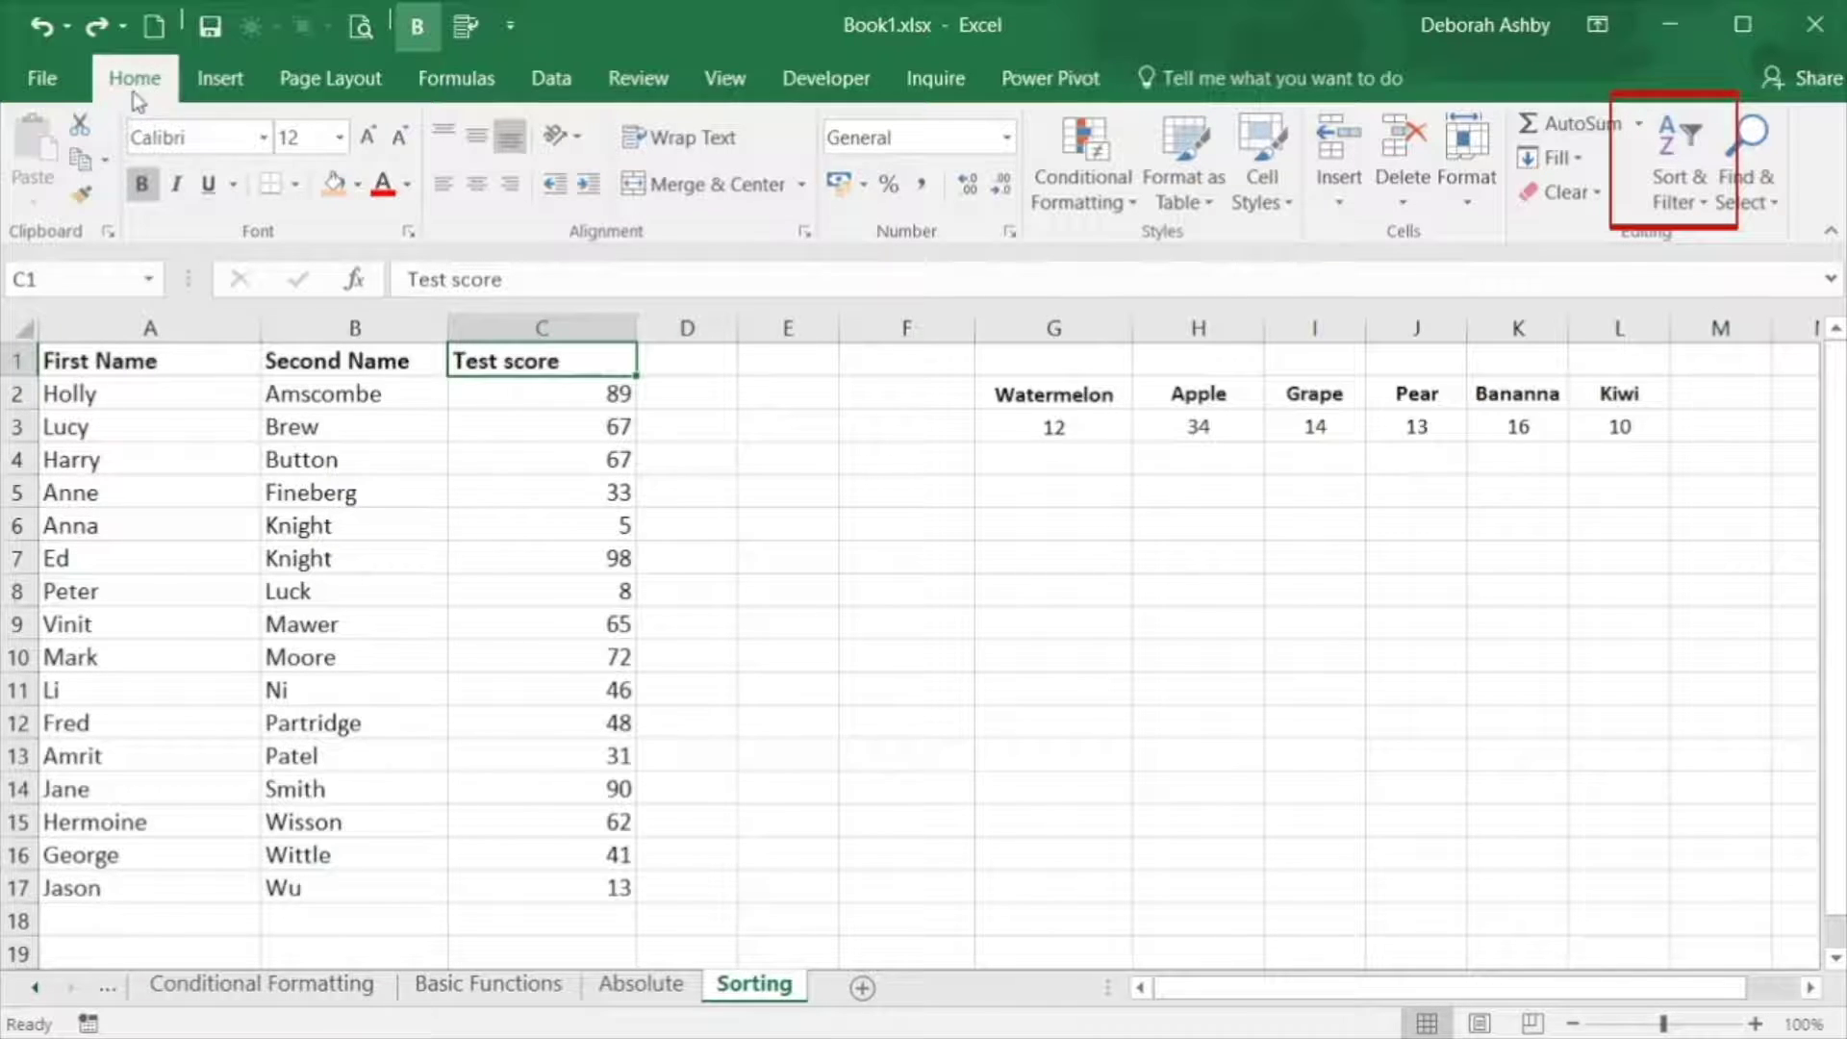
click(1690, 204)
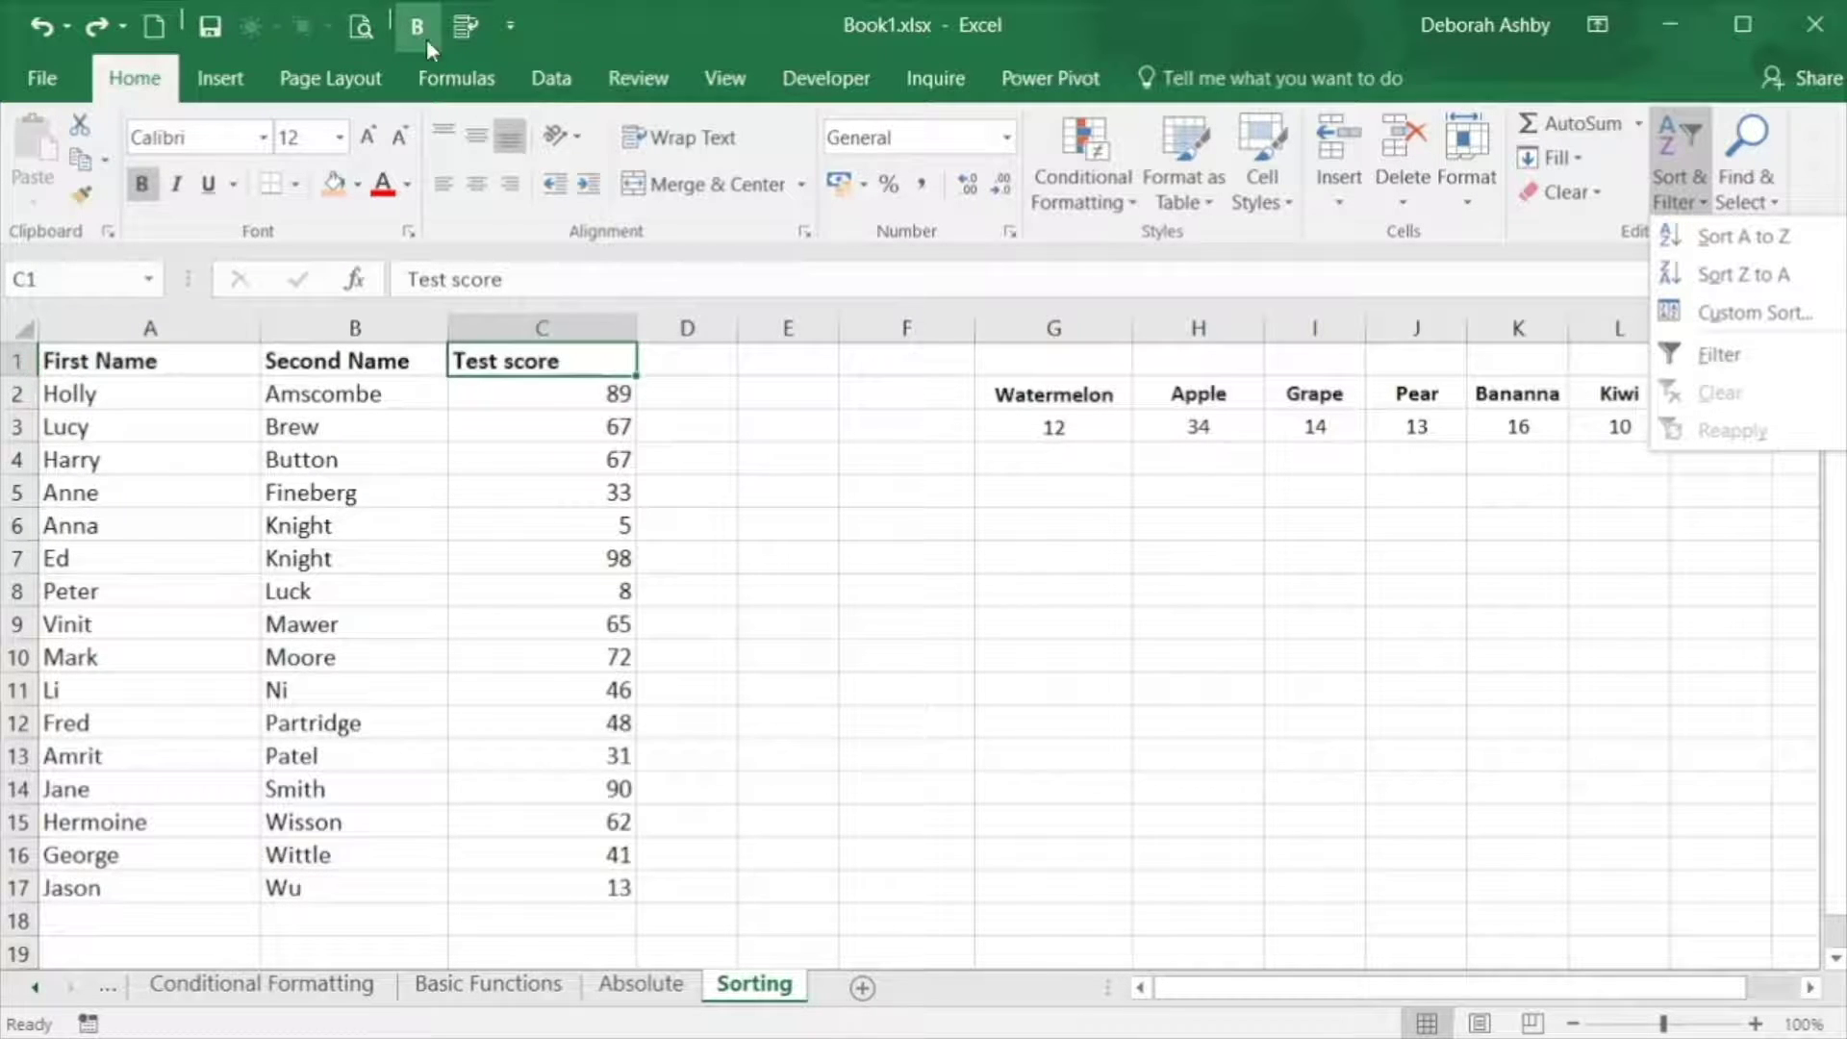
click(550, 79)
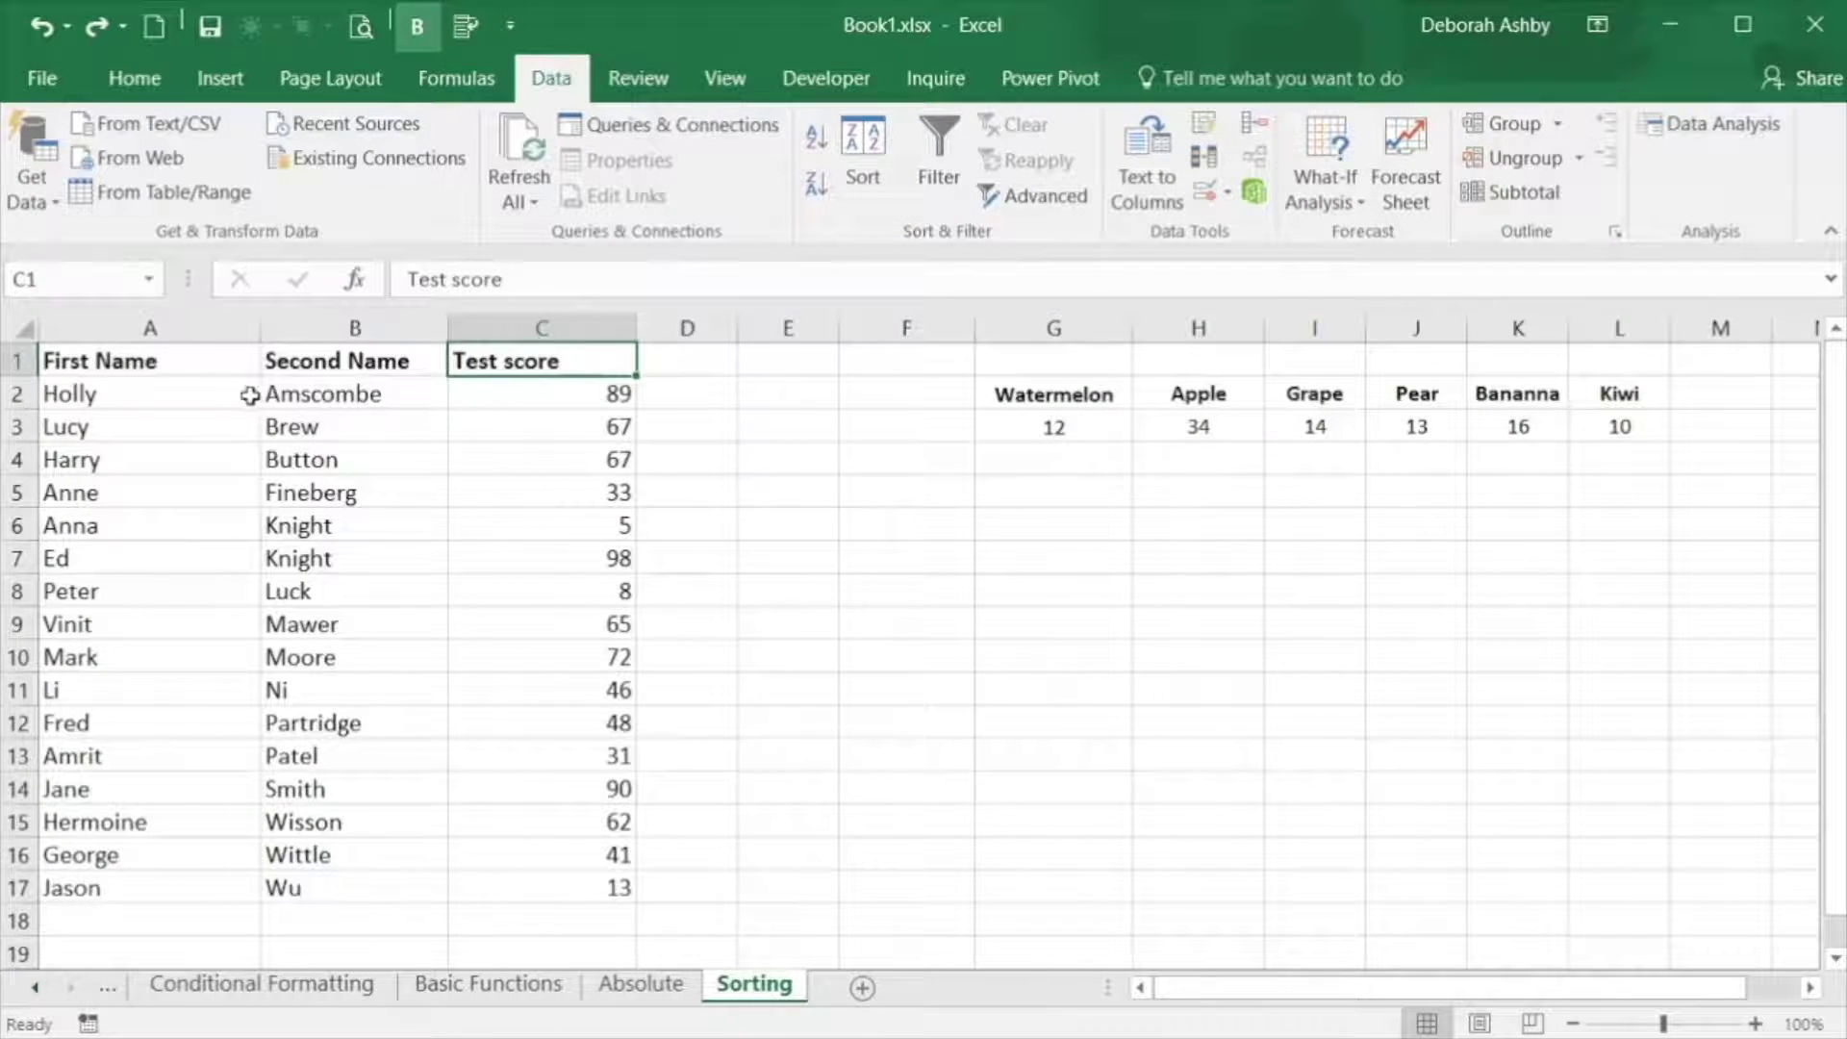
Sort the student table by First Name A to Z, putting Amrit at the top
click(182, 396)
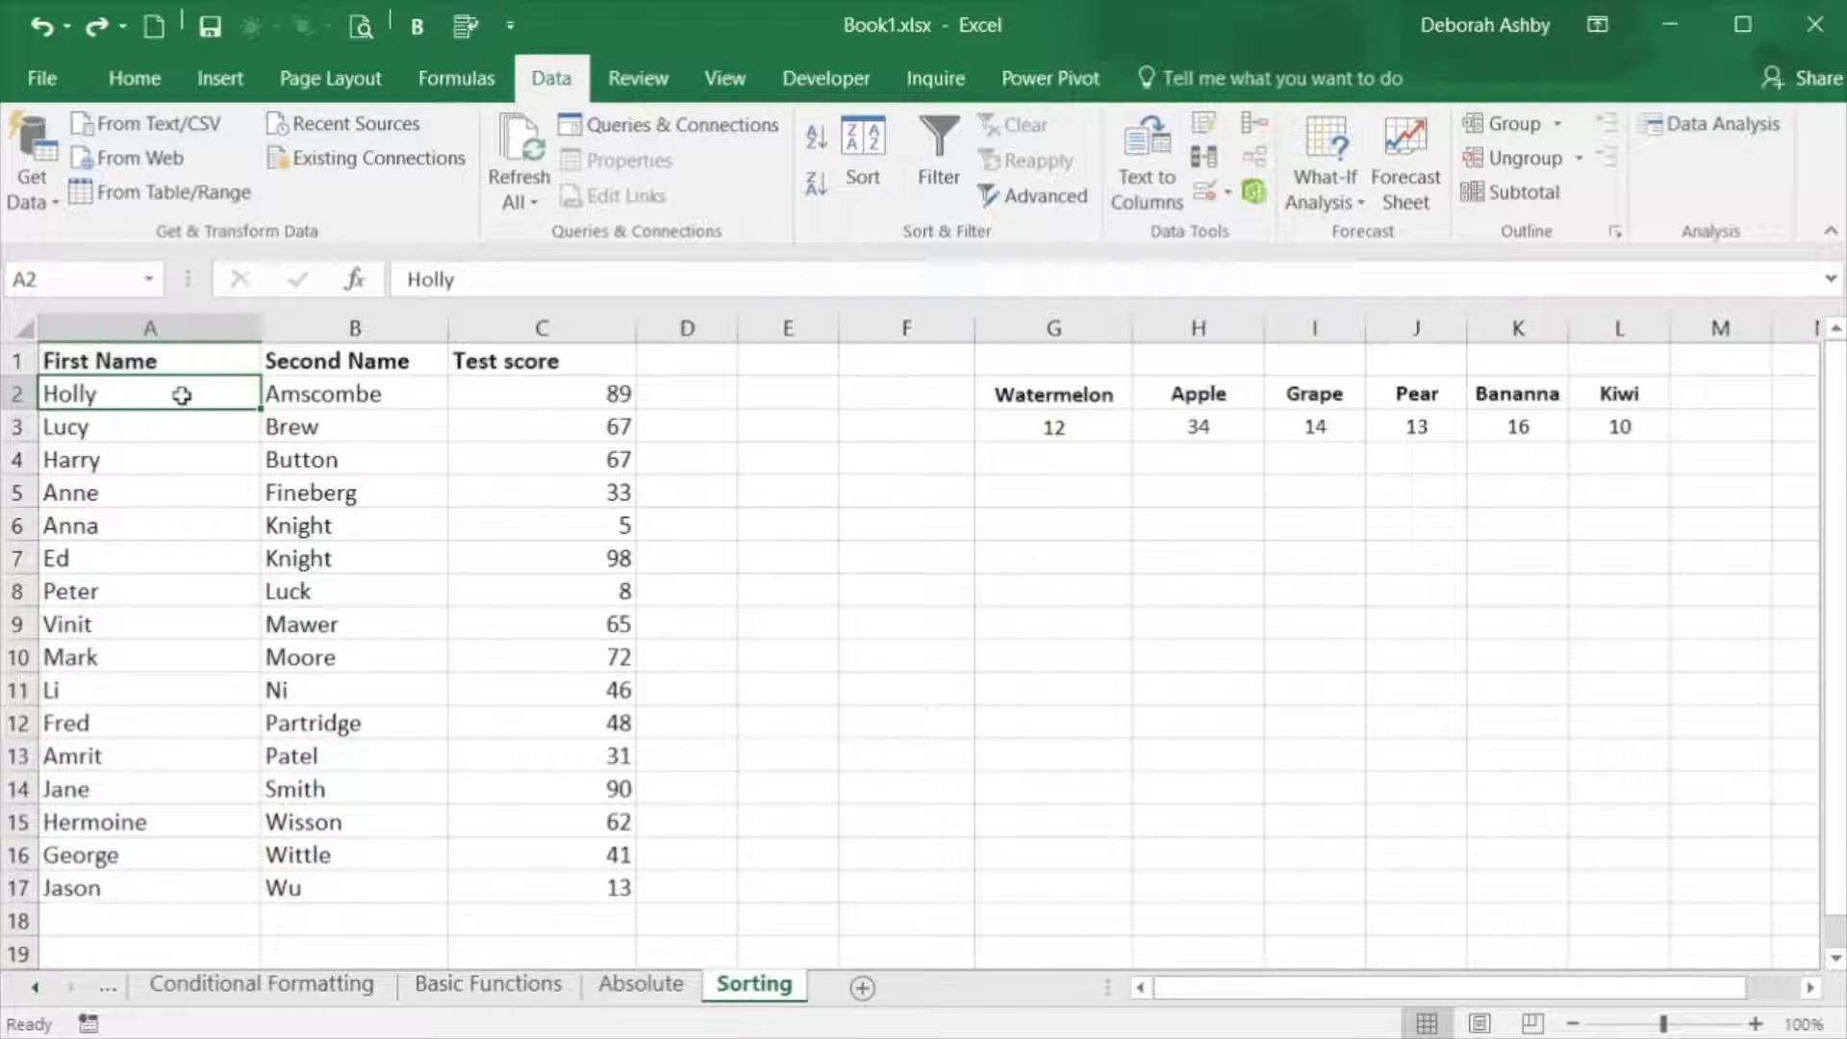
click(131, 86)
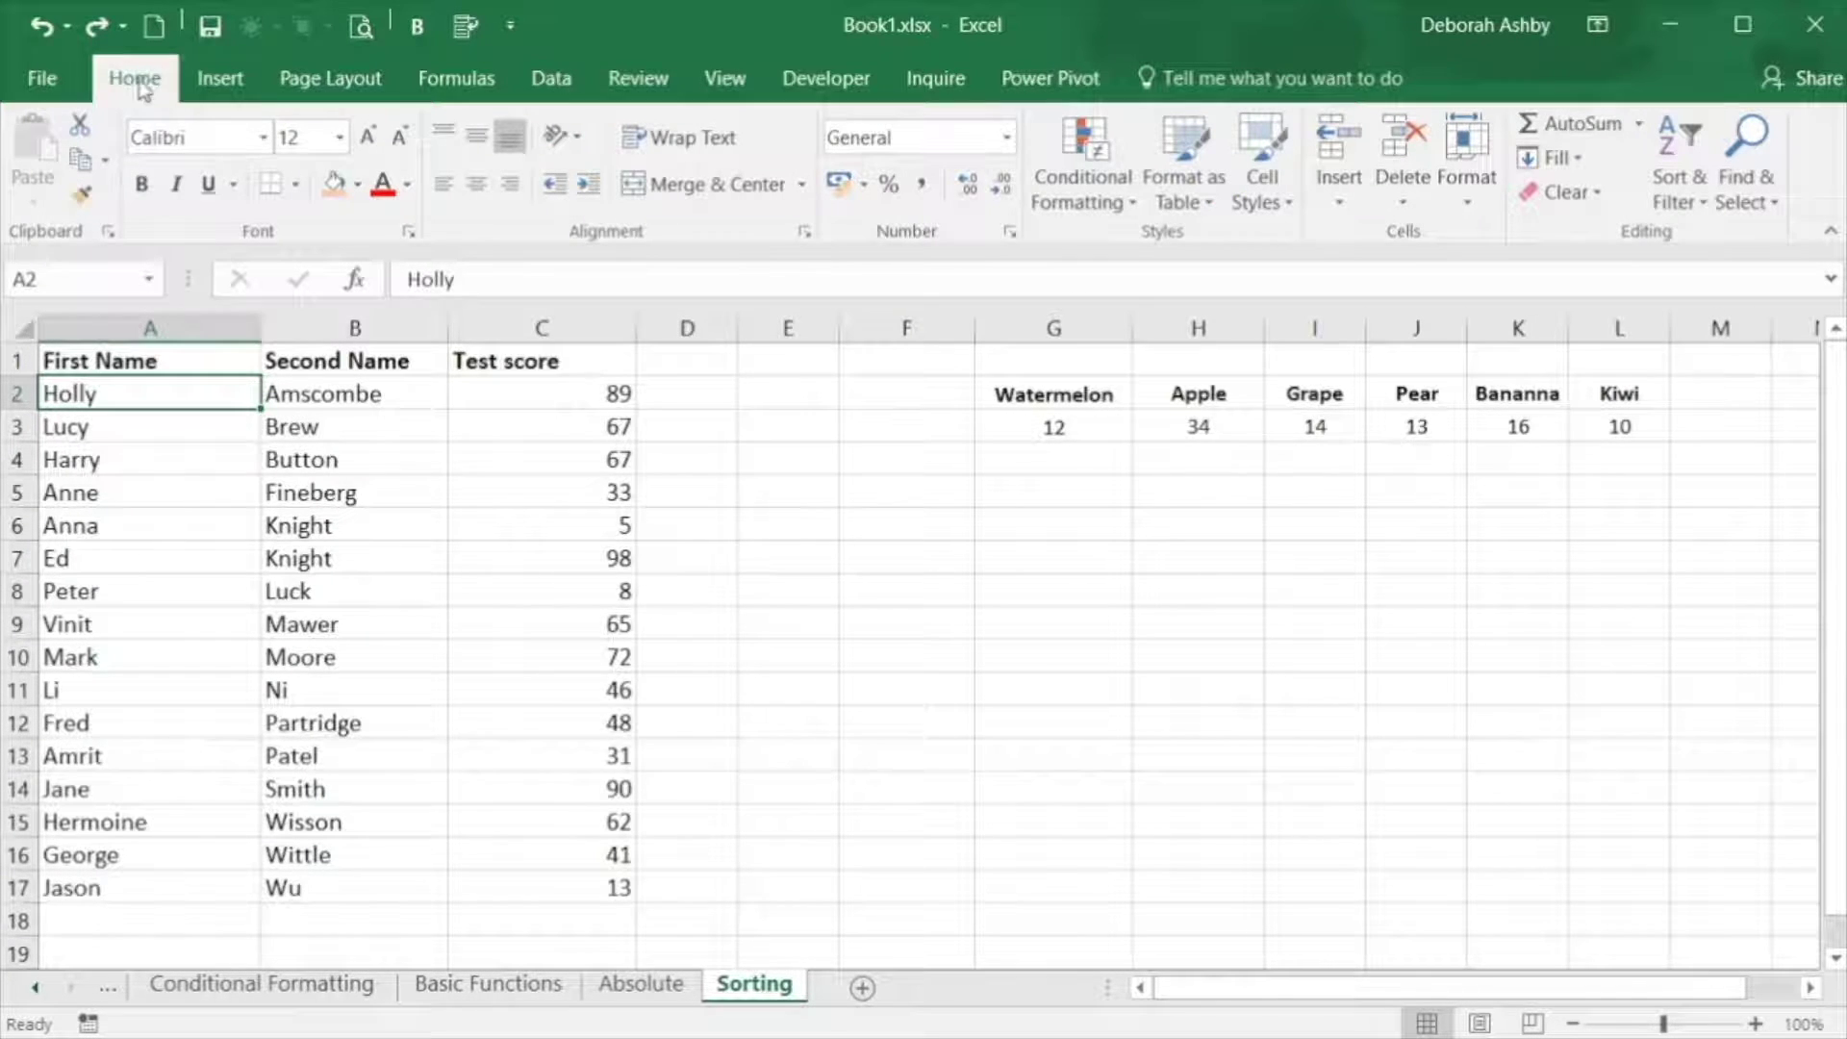
click(1695, 190)
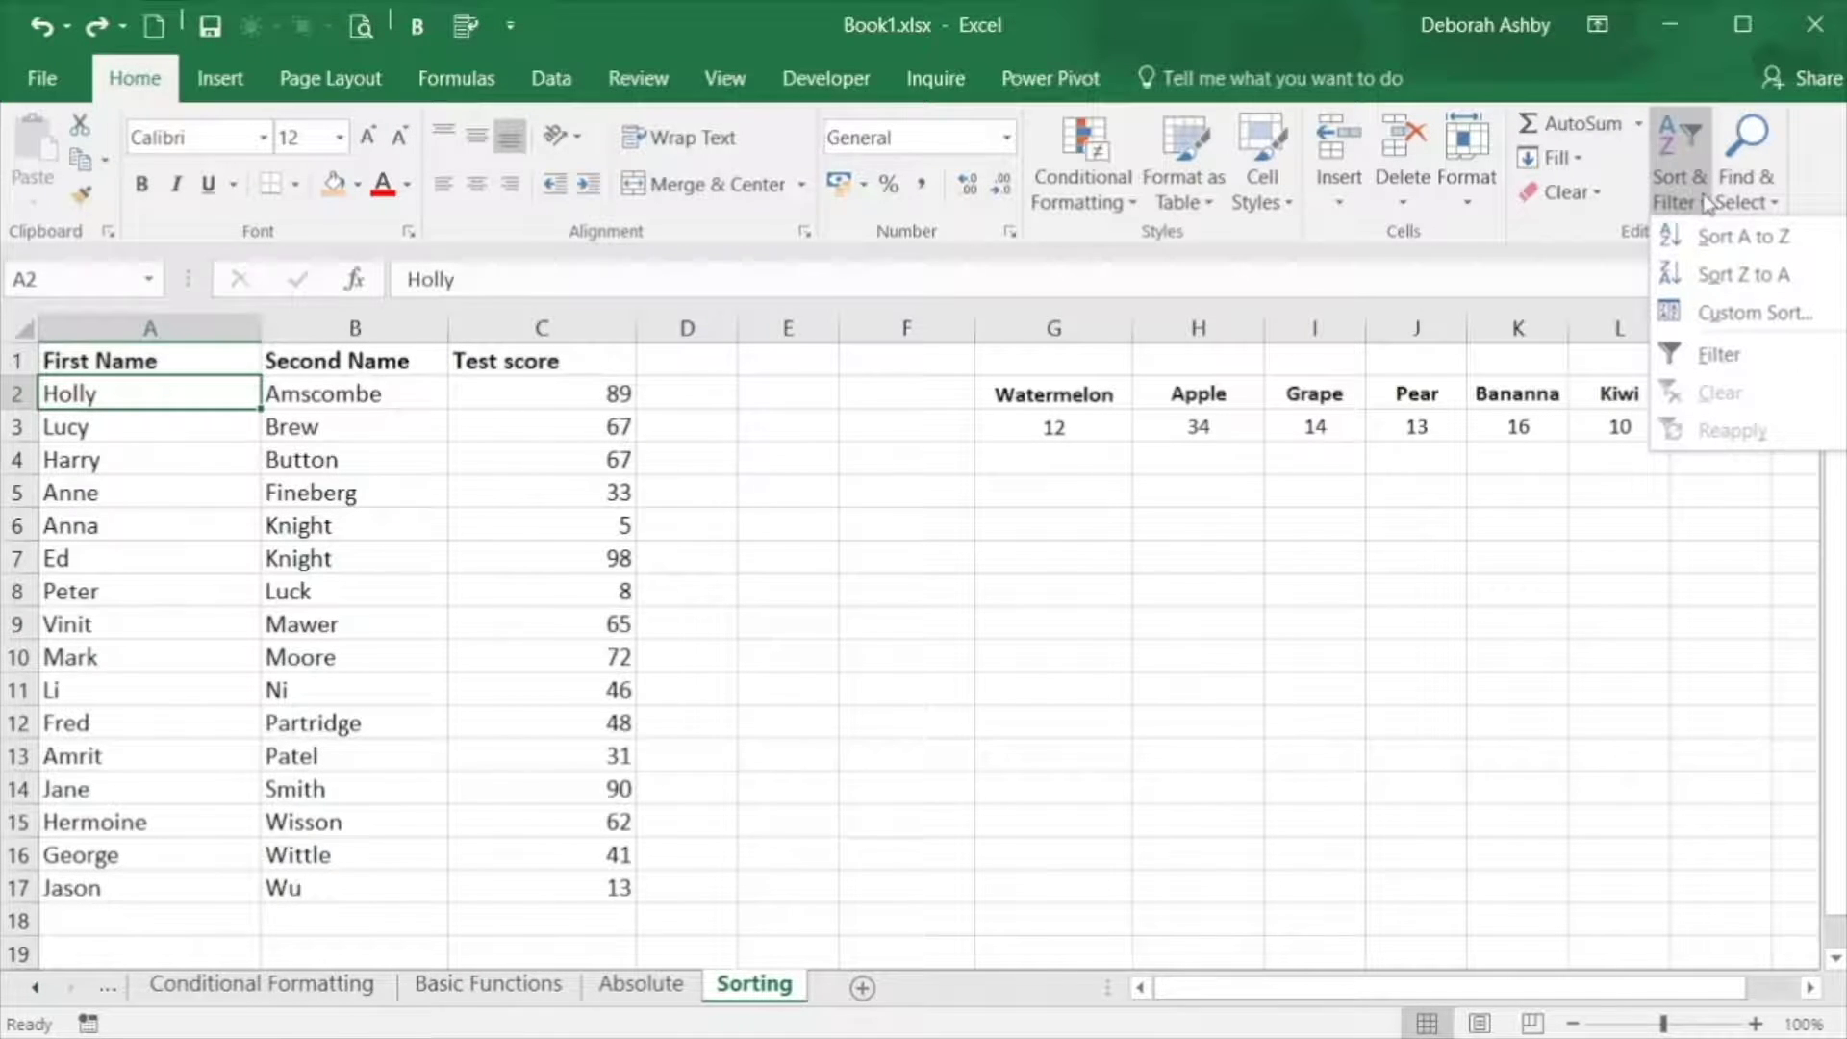
click(1727, 238)
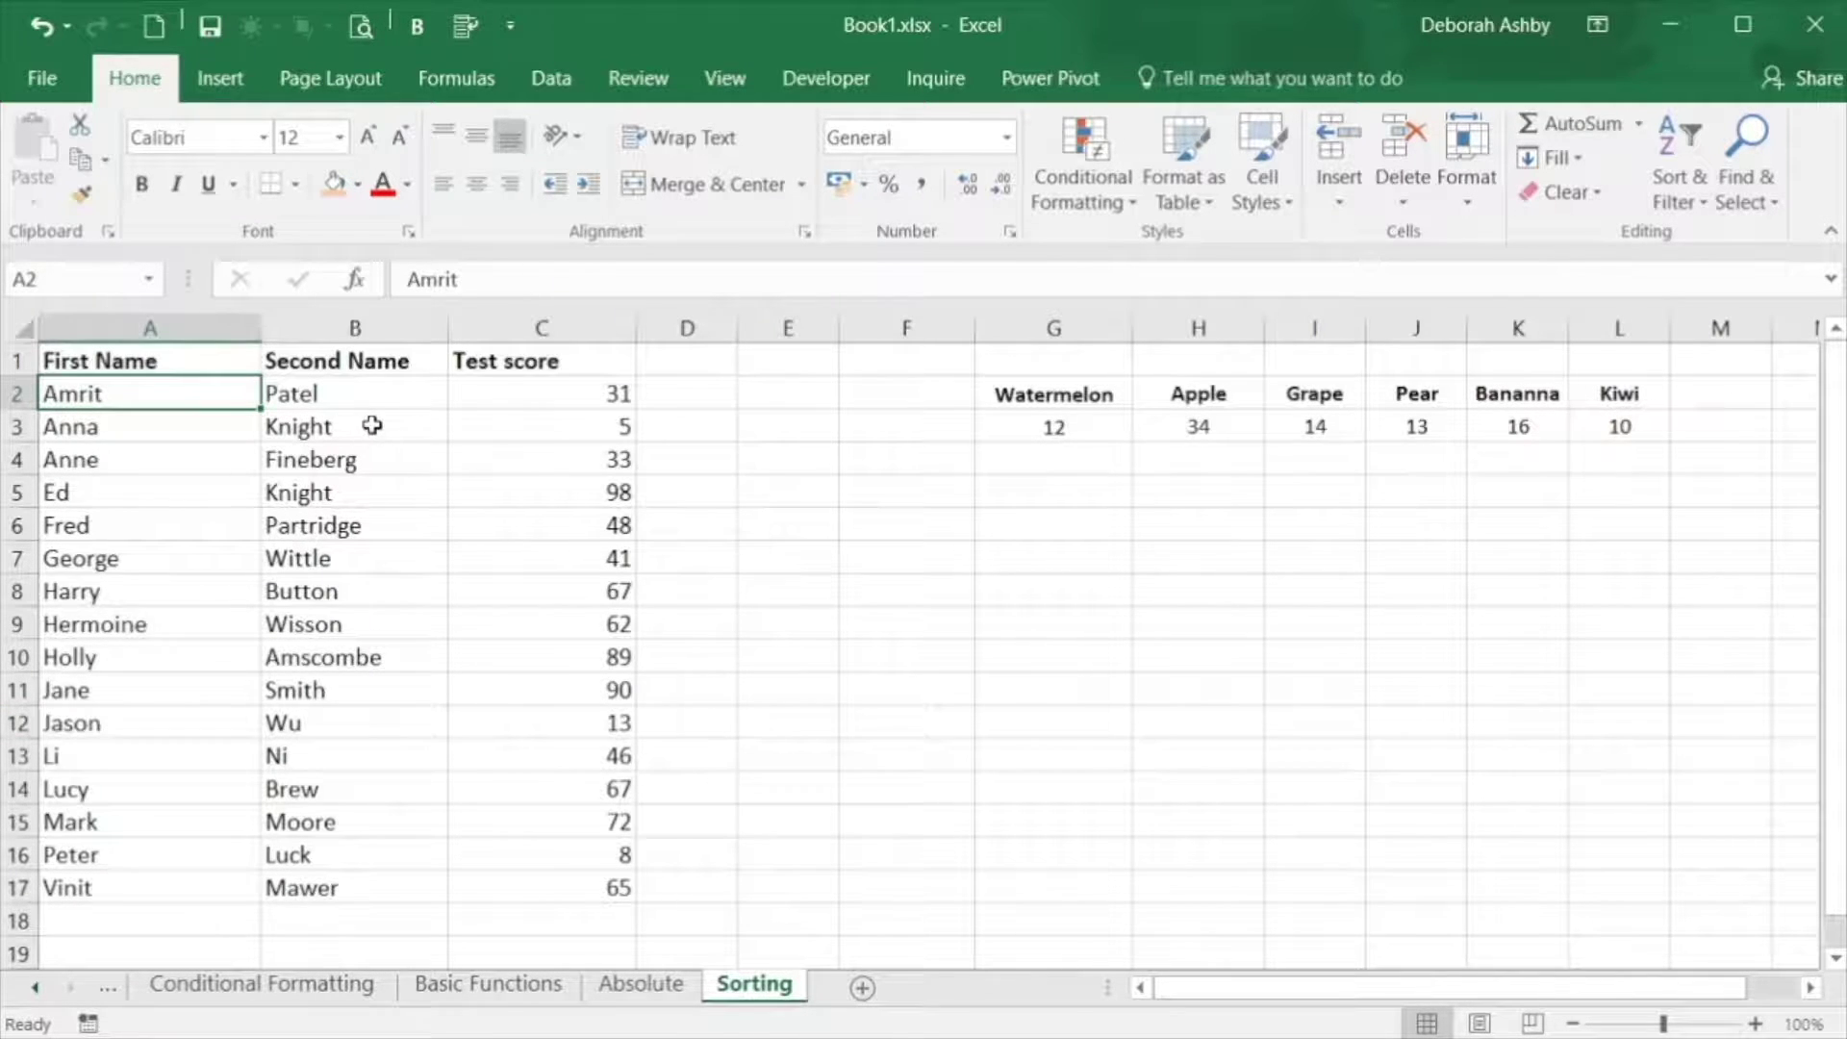
click(374, 396)
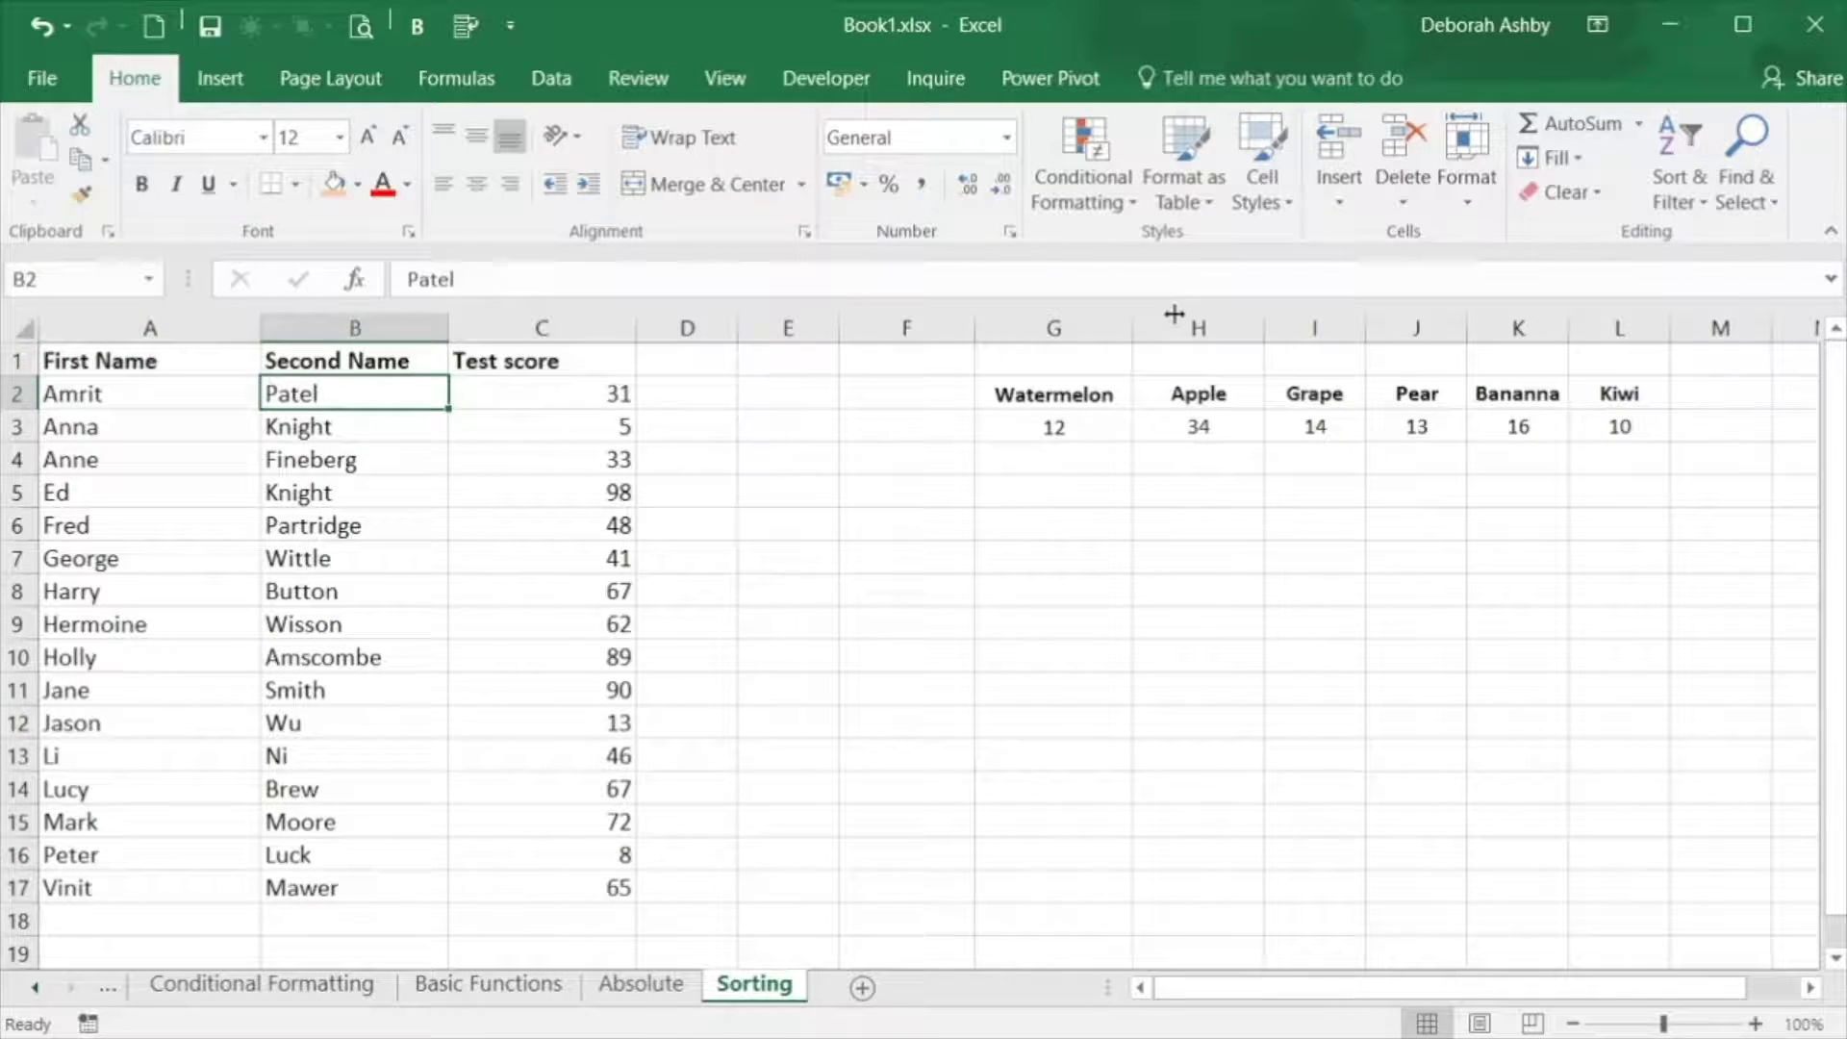
Sort the table by Second Name Z to A, then by Test score largest to smallest
click(1689, 195)
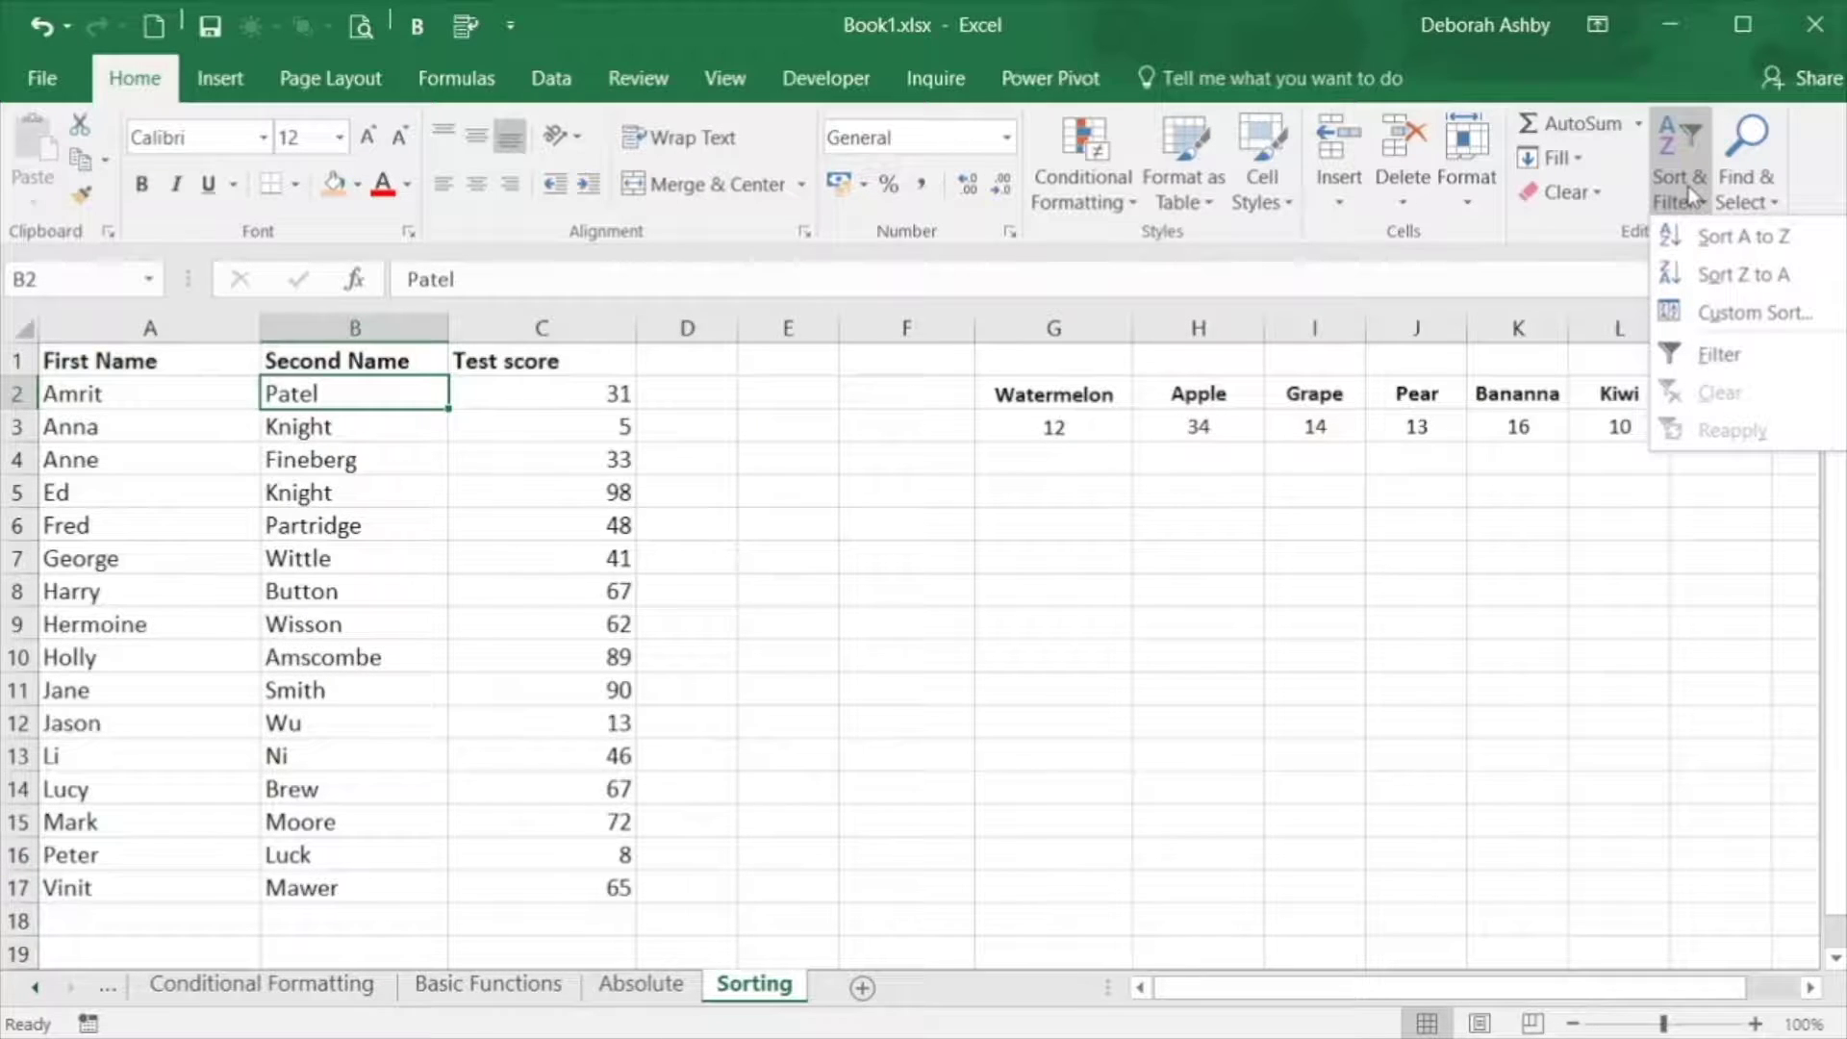
click(1699, 279)
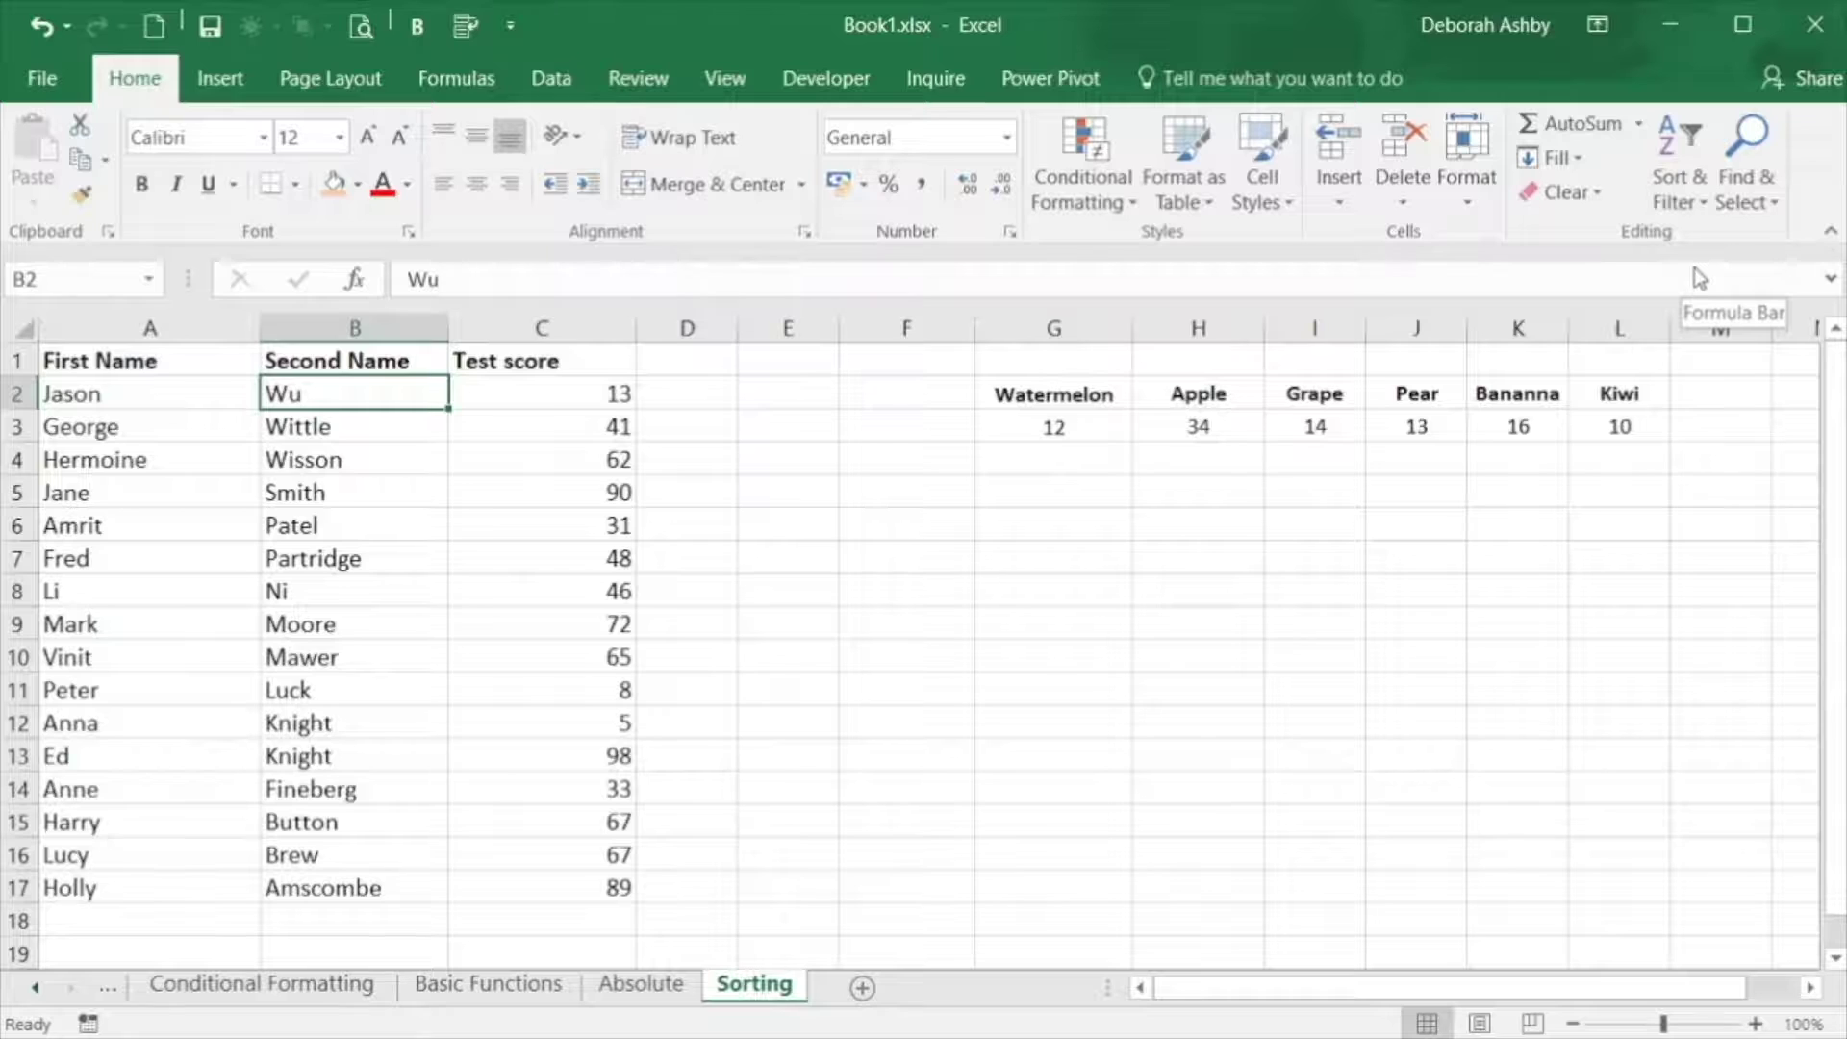
click(583, 396)
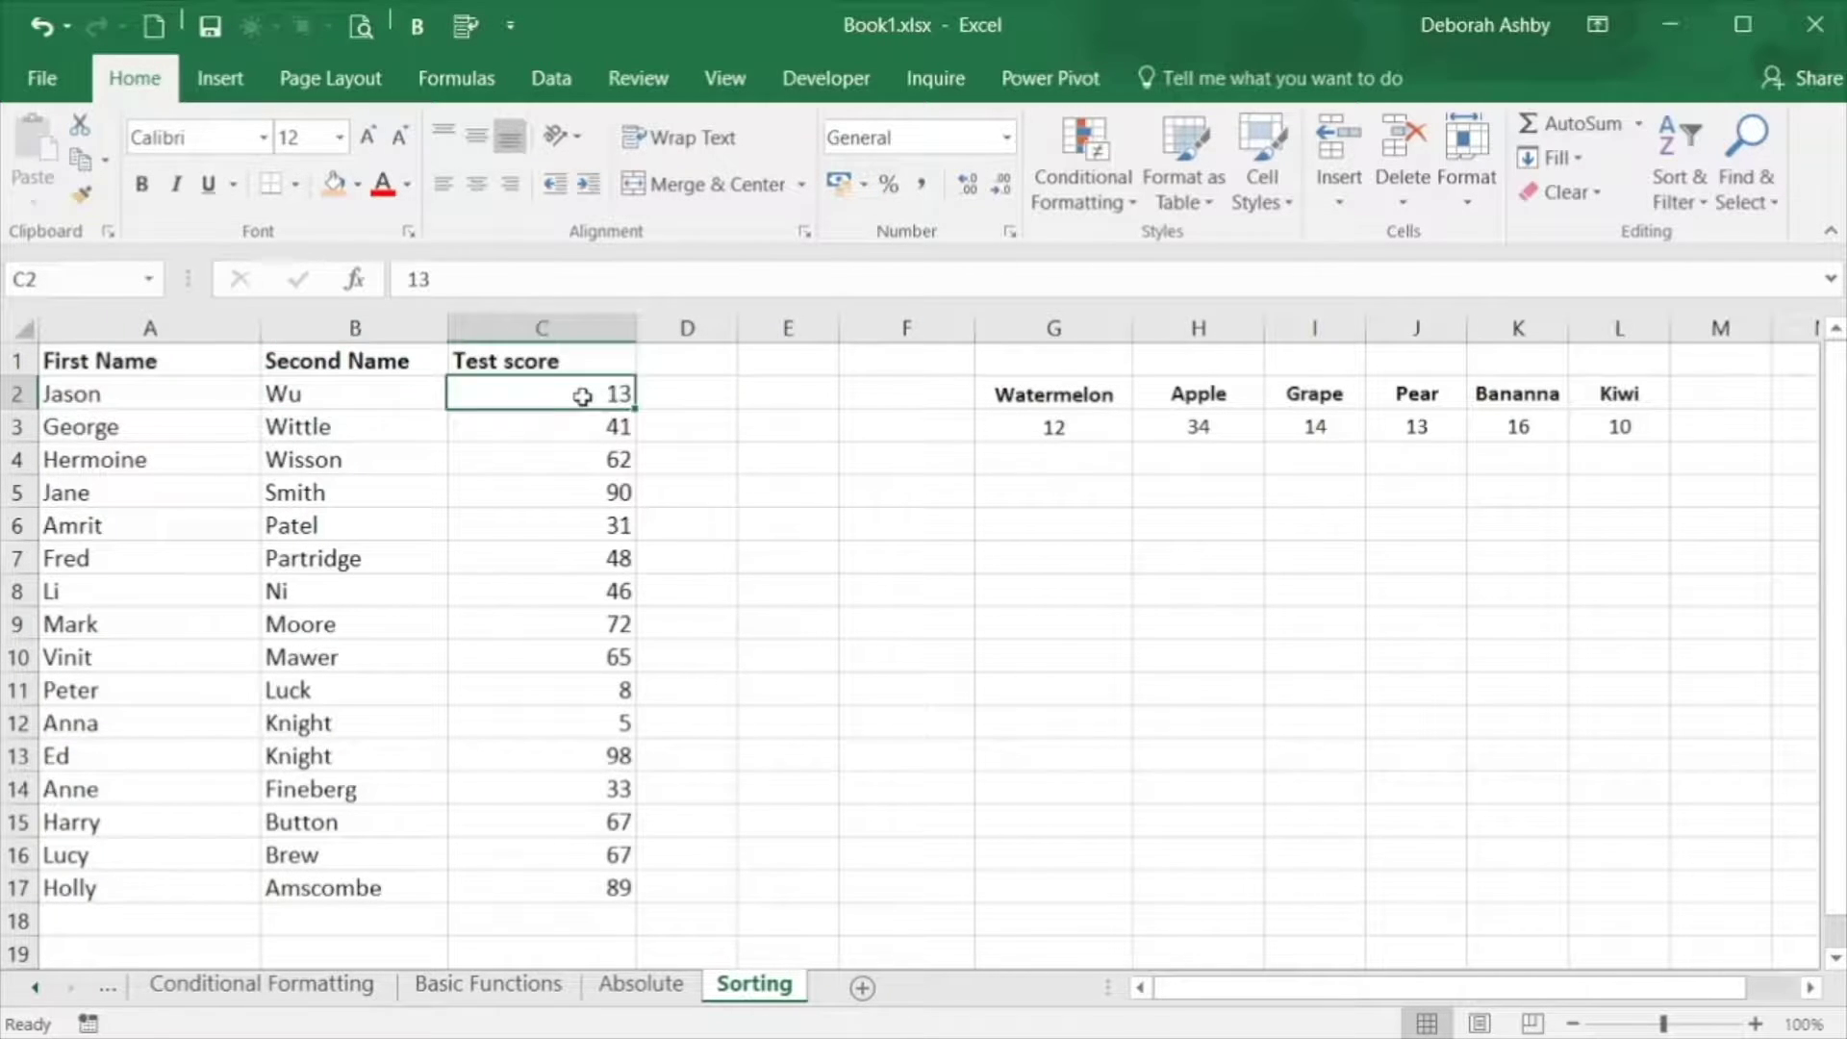
click(1680, 188)
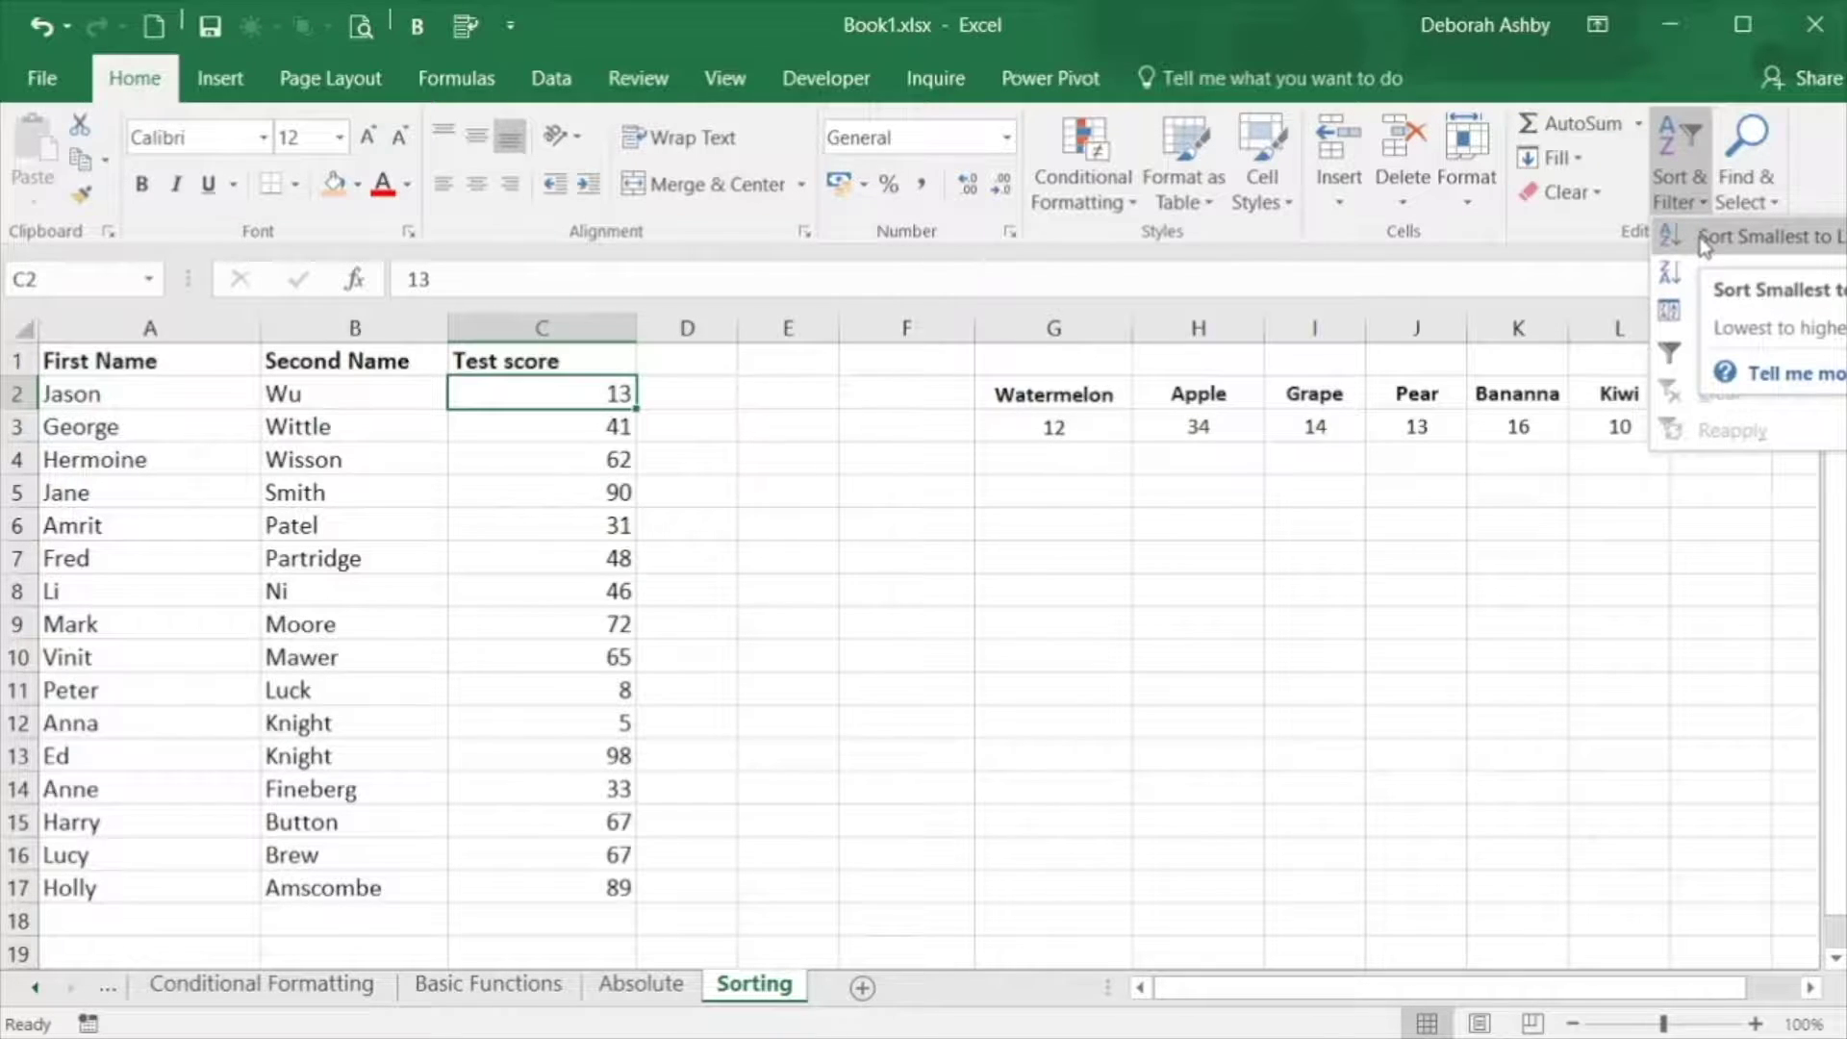
click(1695, 272)
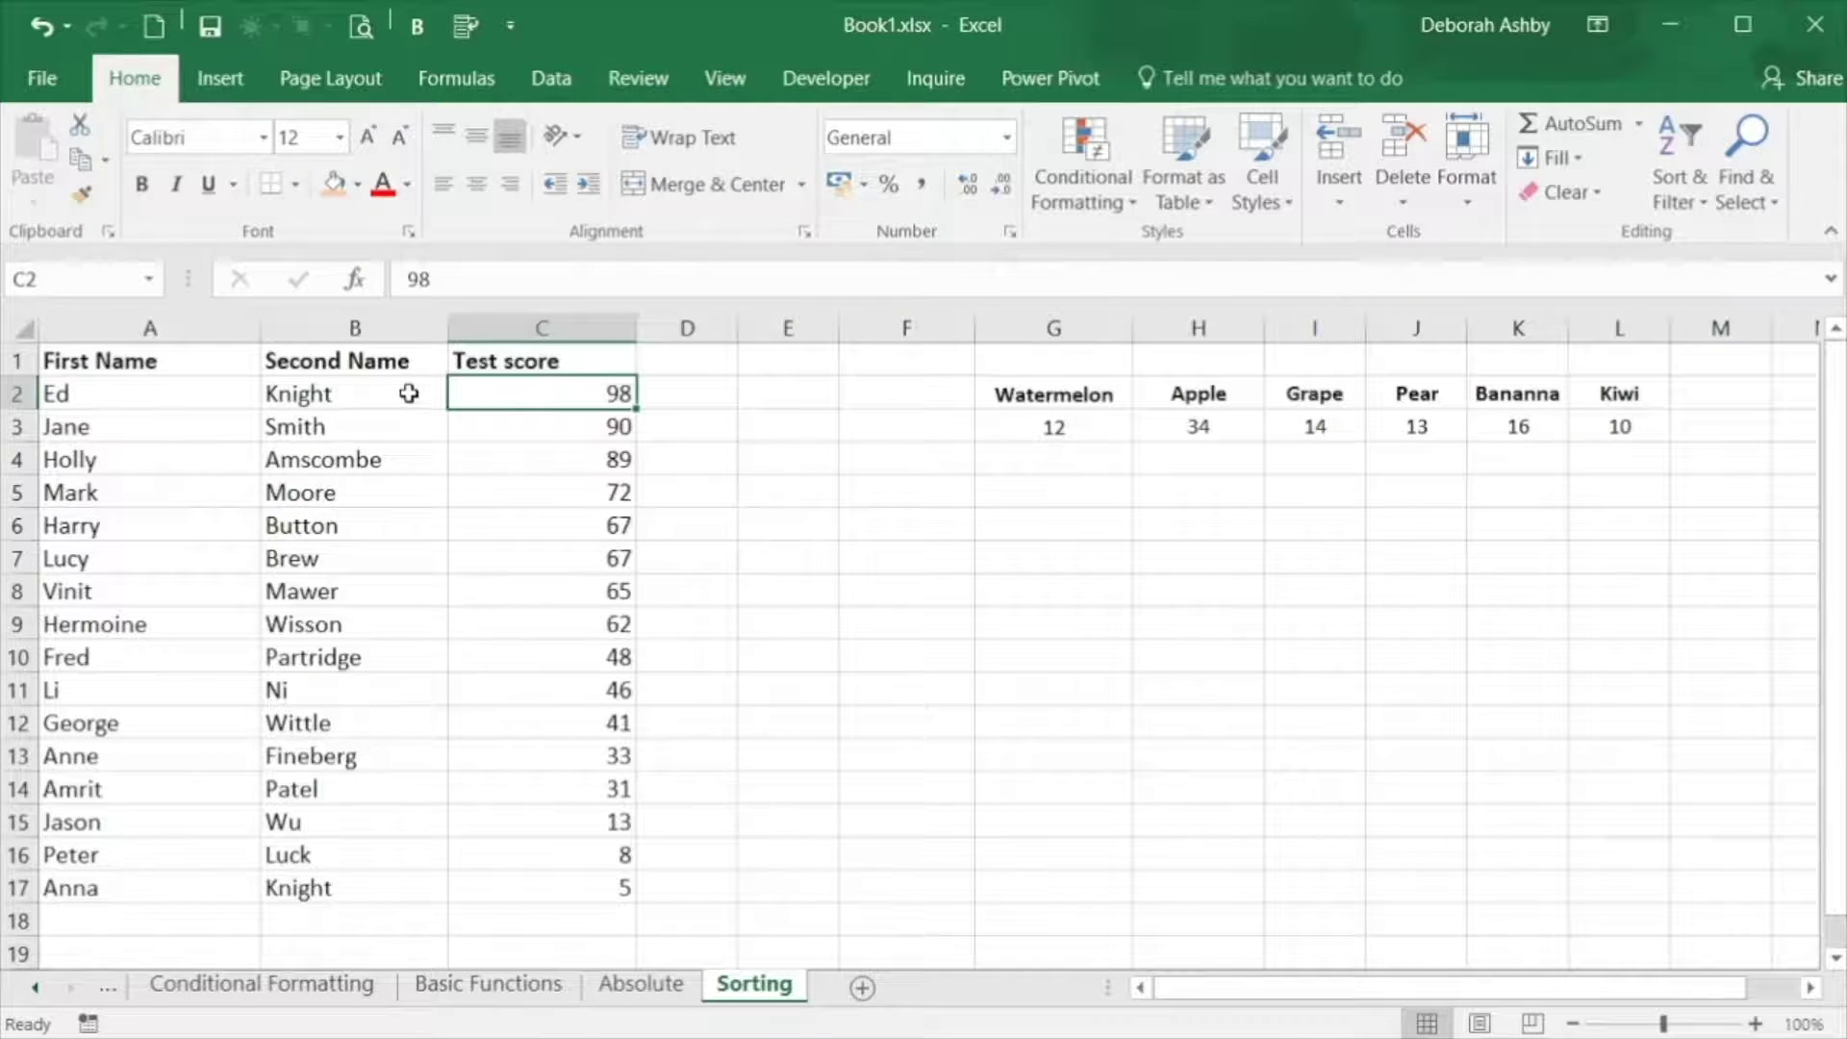
In the Sort dialog, set the first level to Second Name, A to Z
click(213, 397)
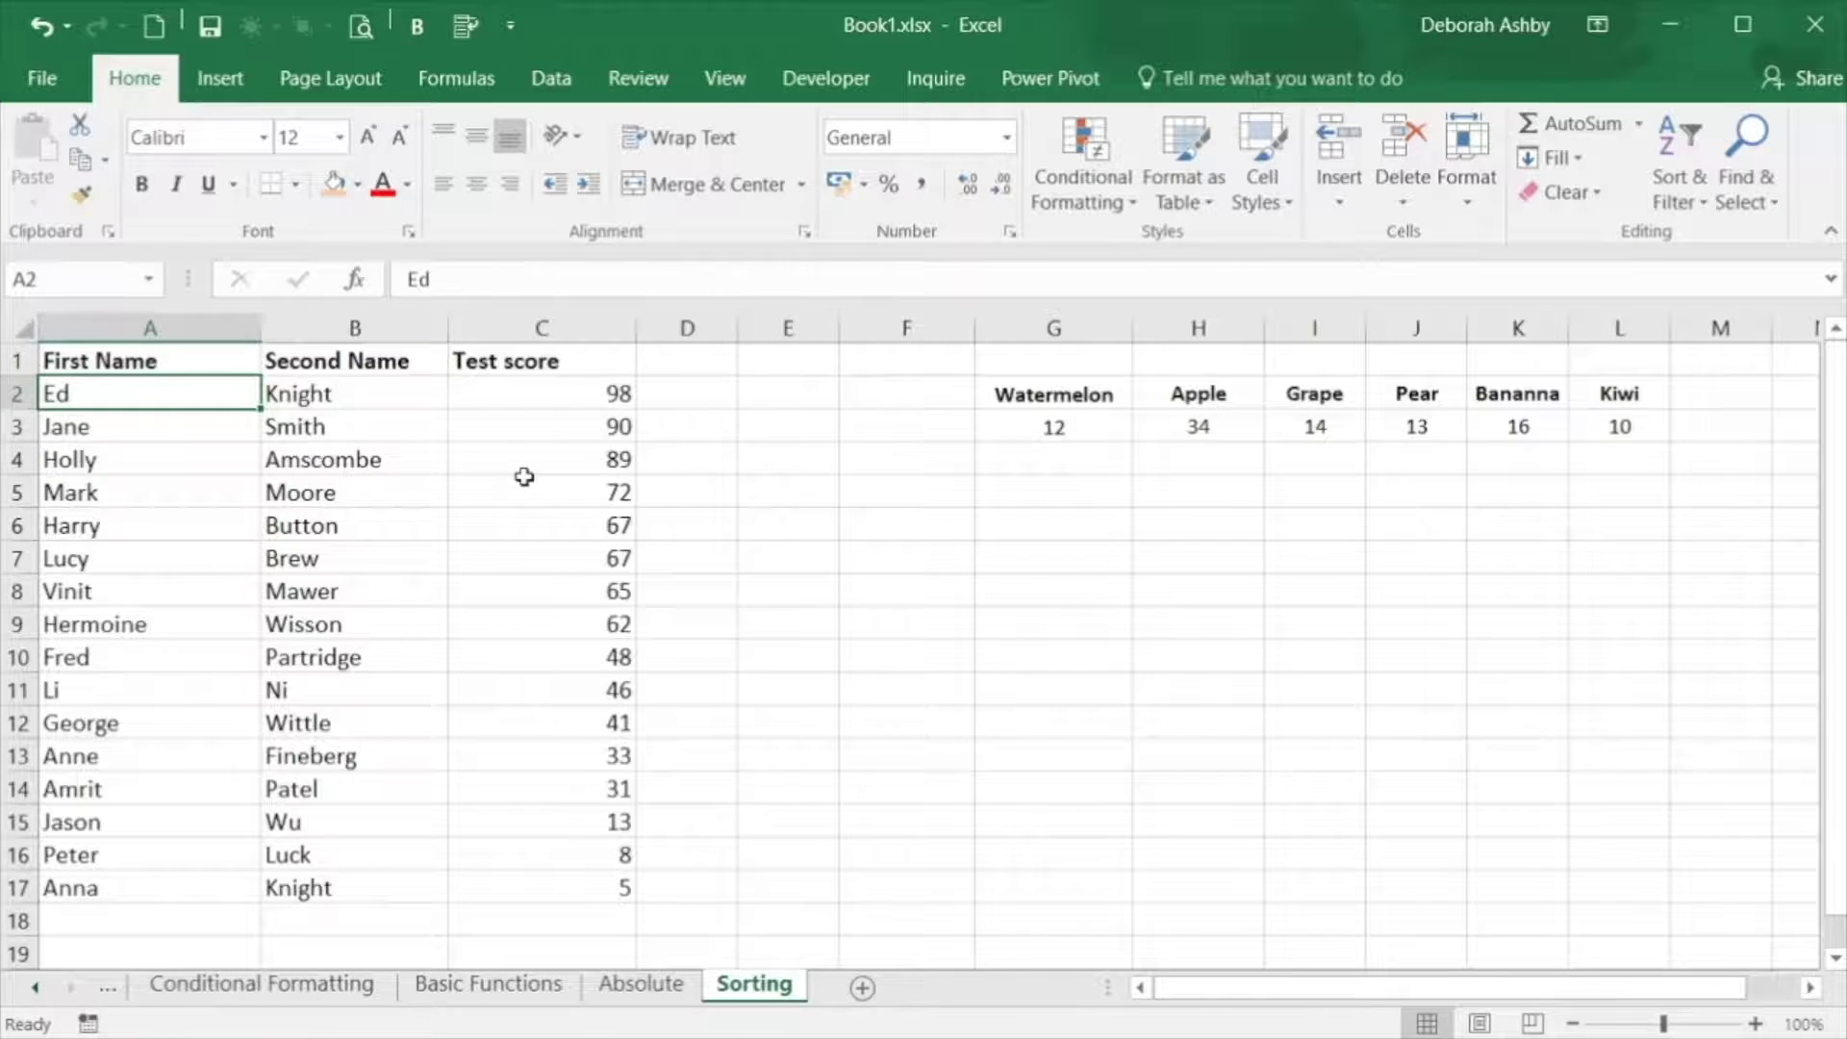
click(550, 81)
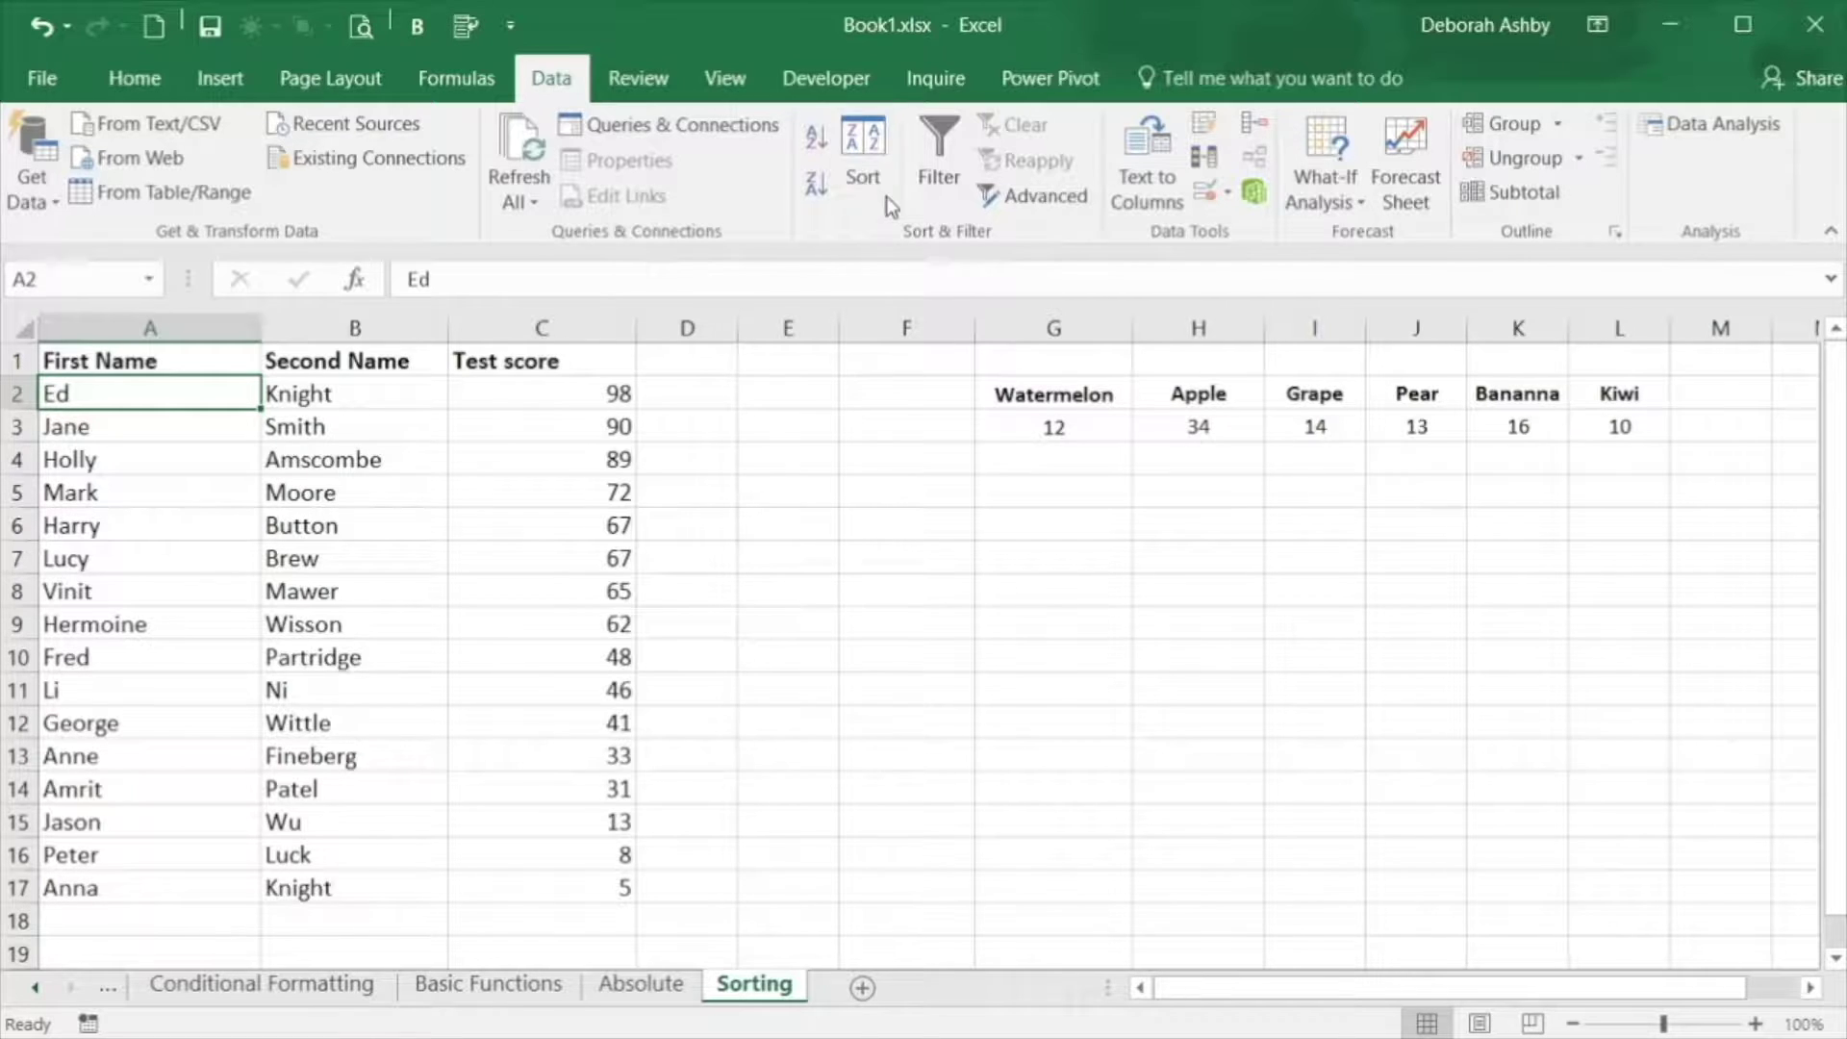
click(870, 159)
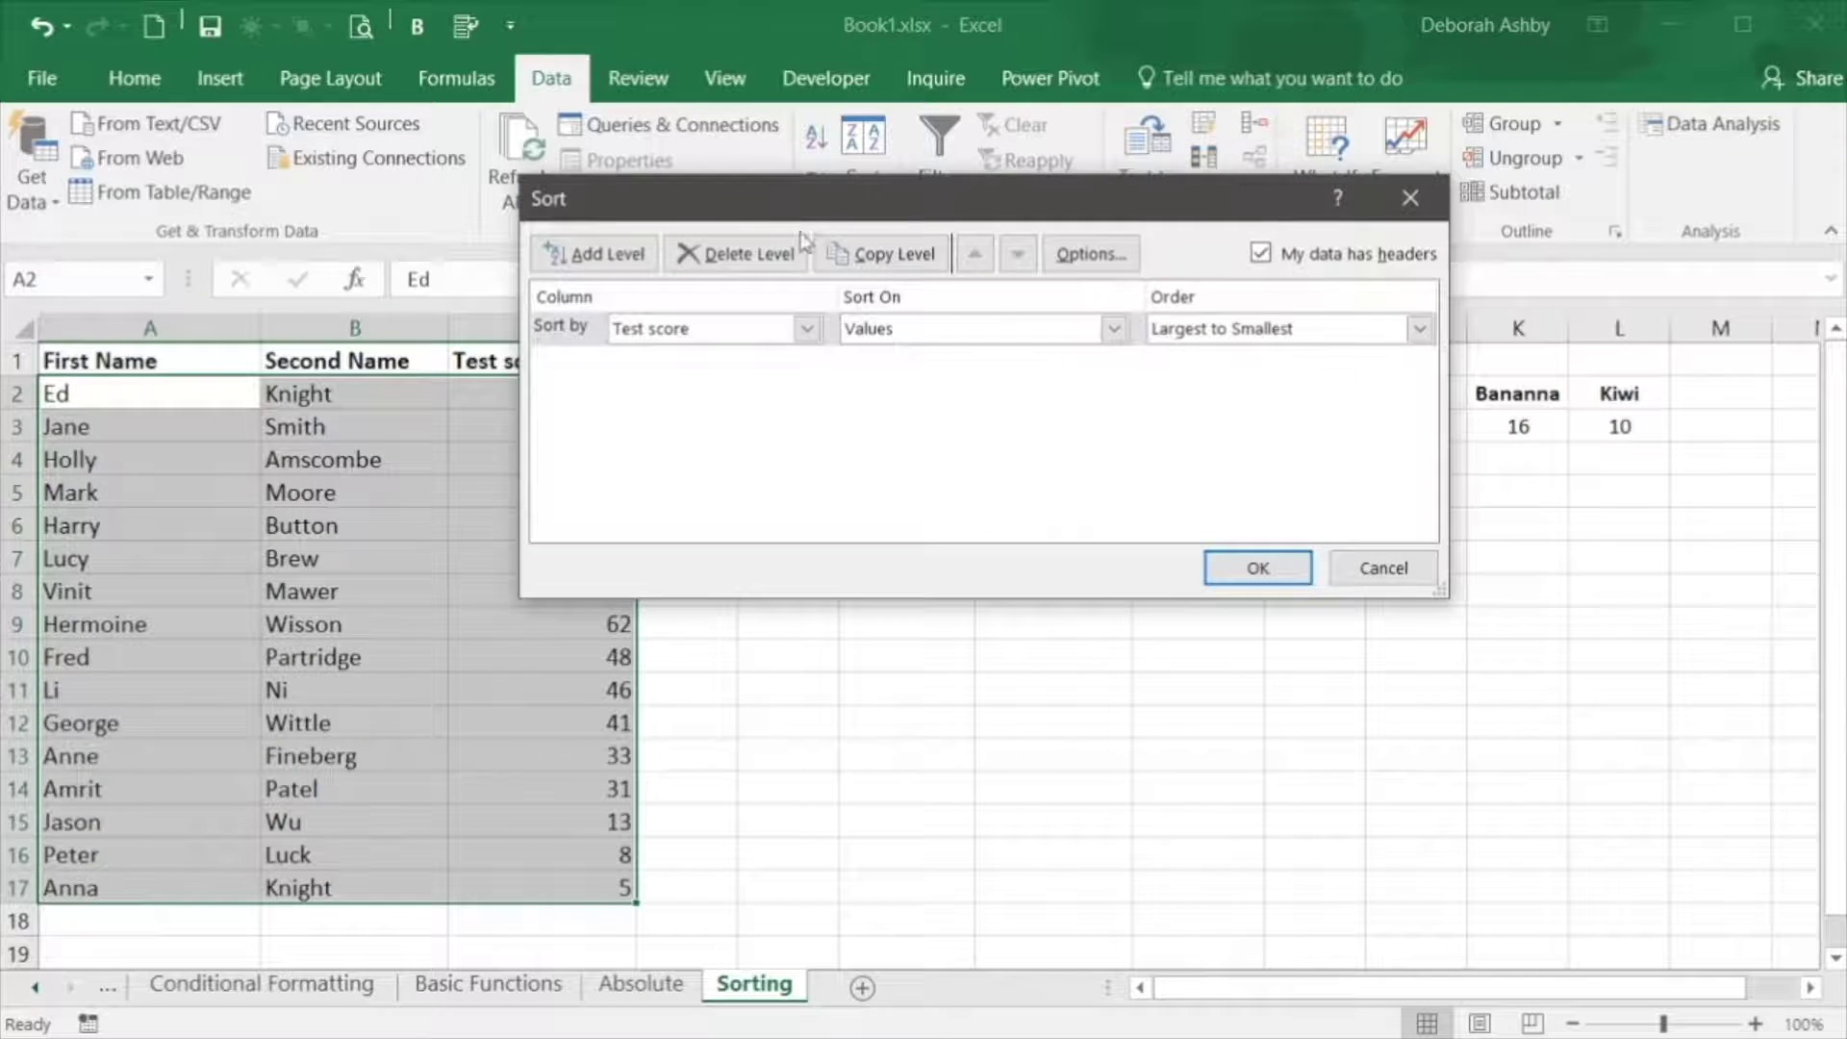
drag(833, 204, 990, 258)
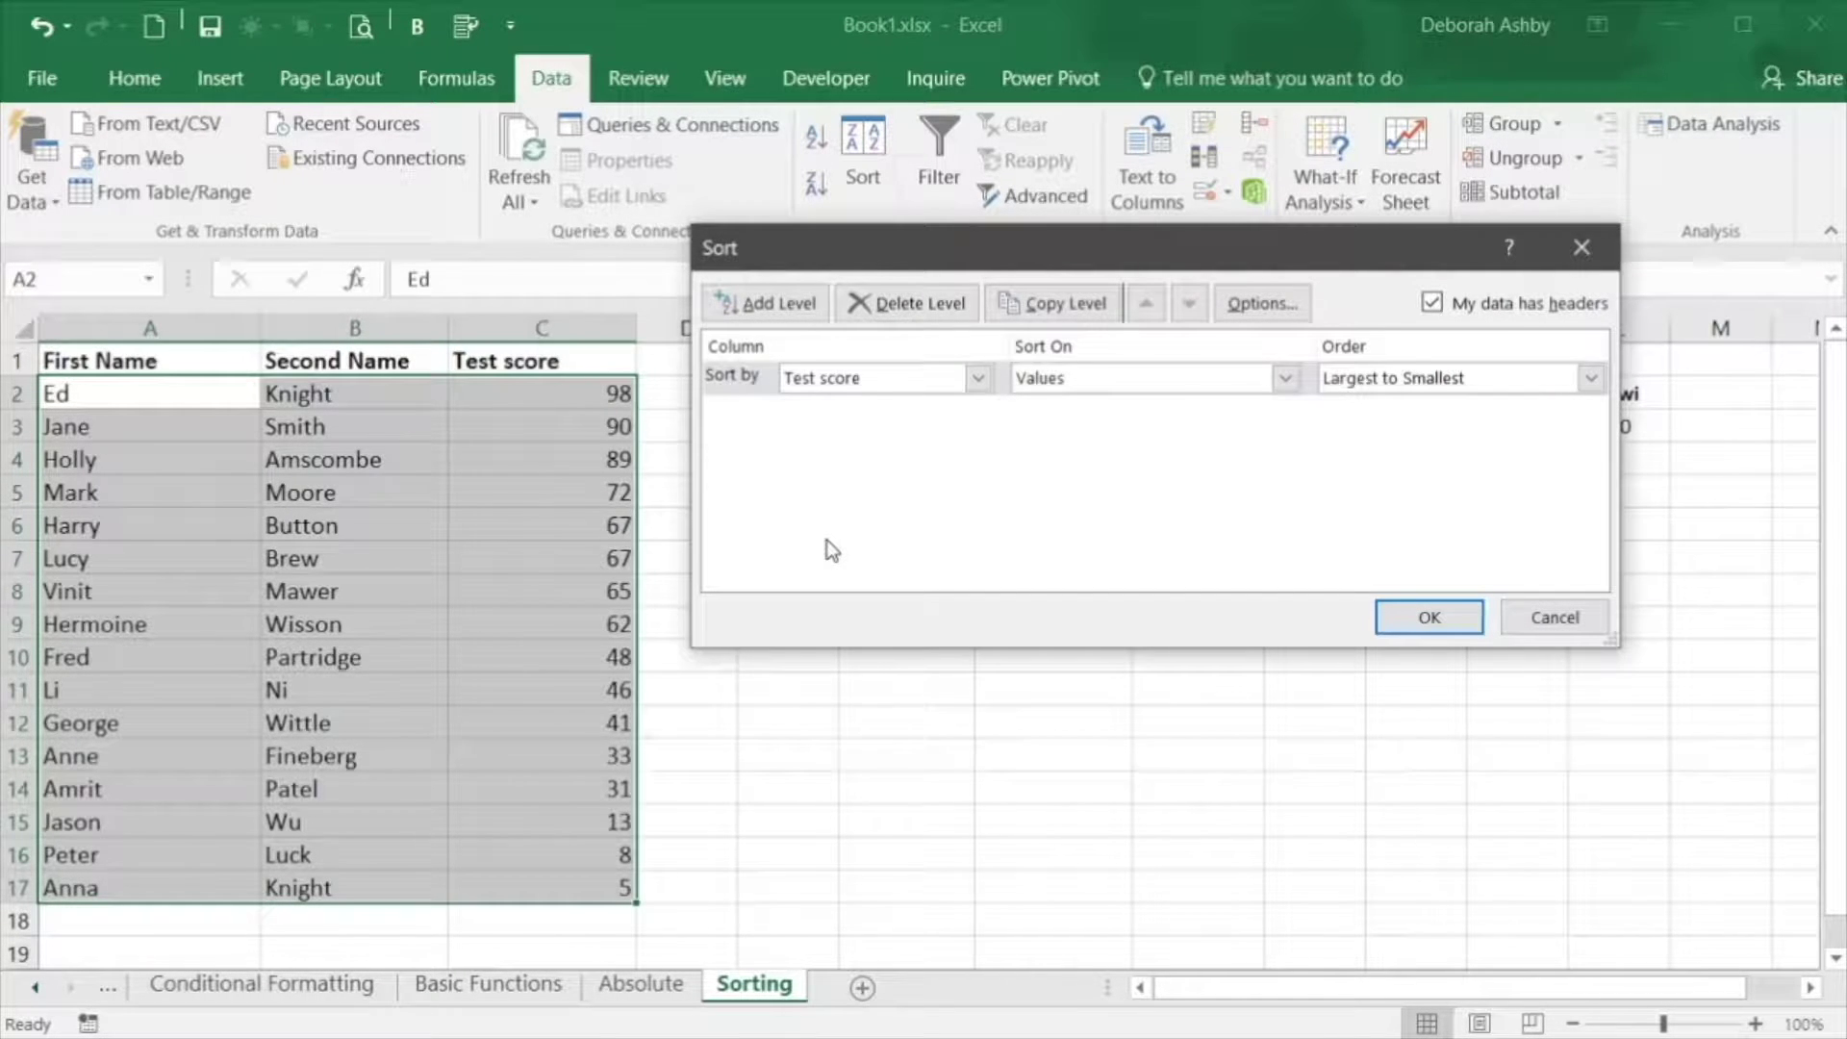
click(978, 379)
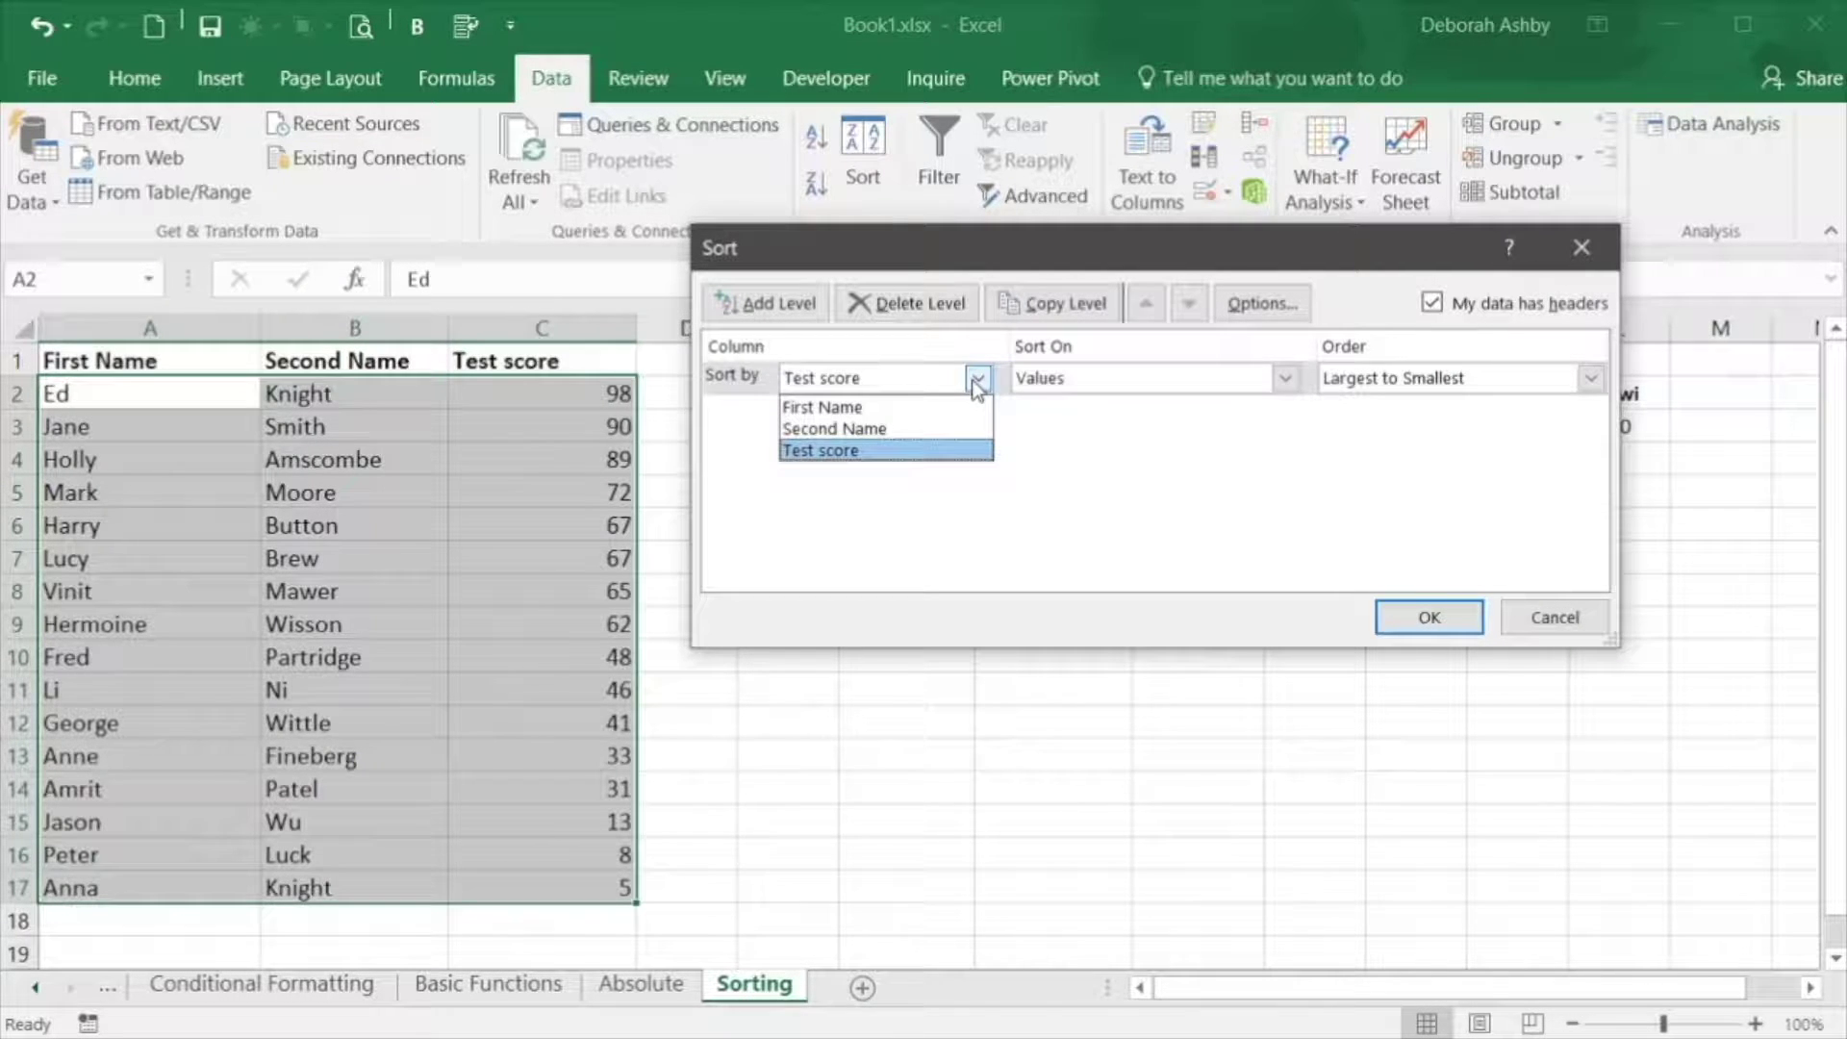
click(930, 425)
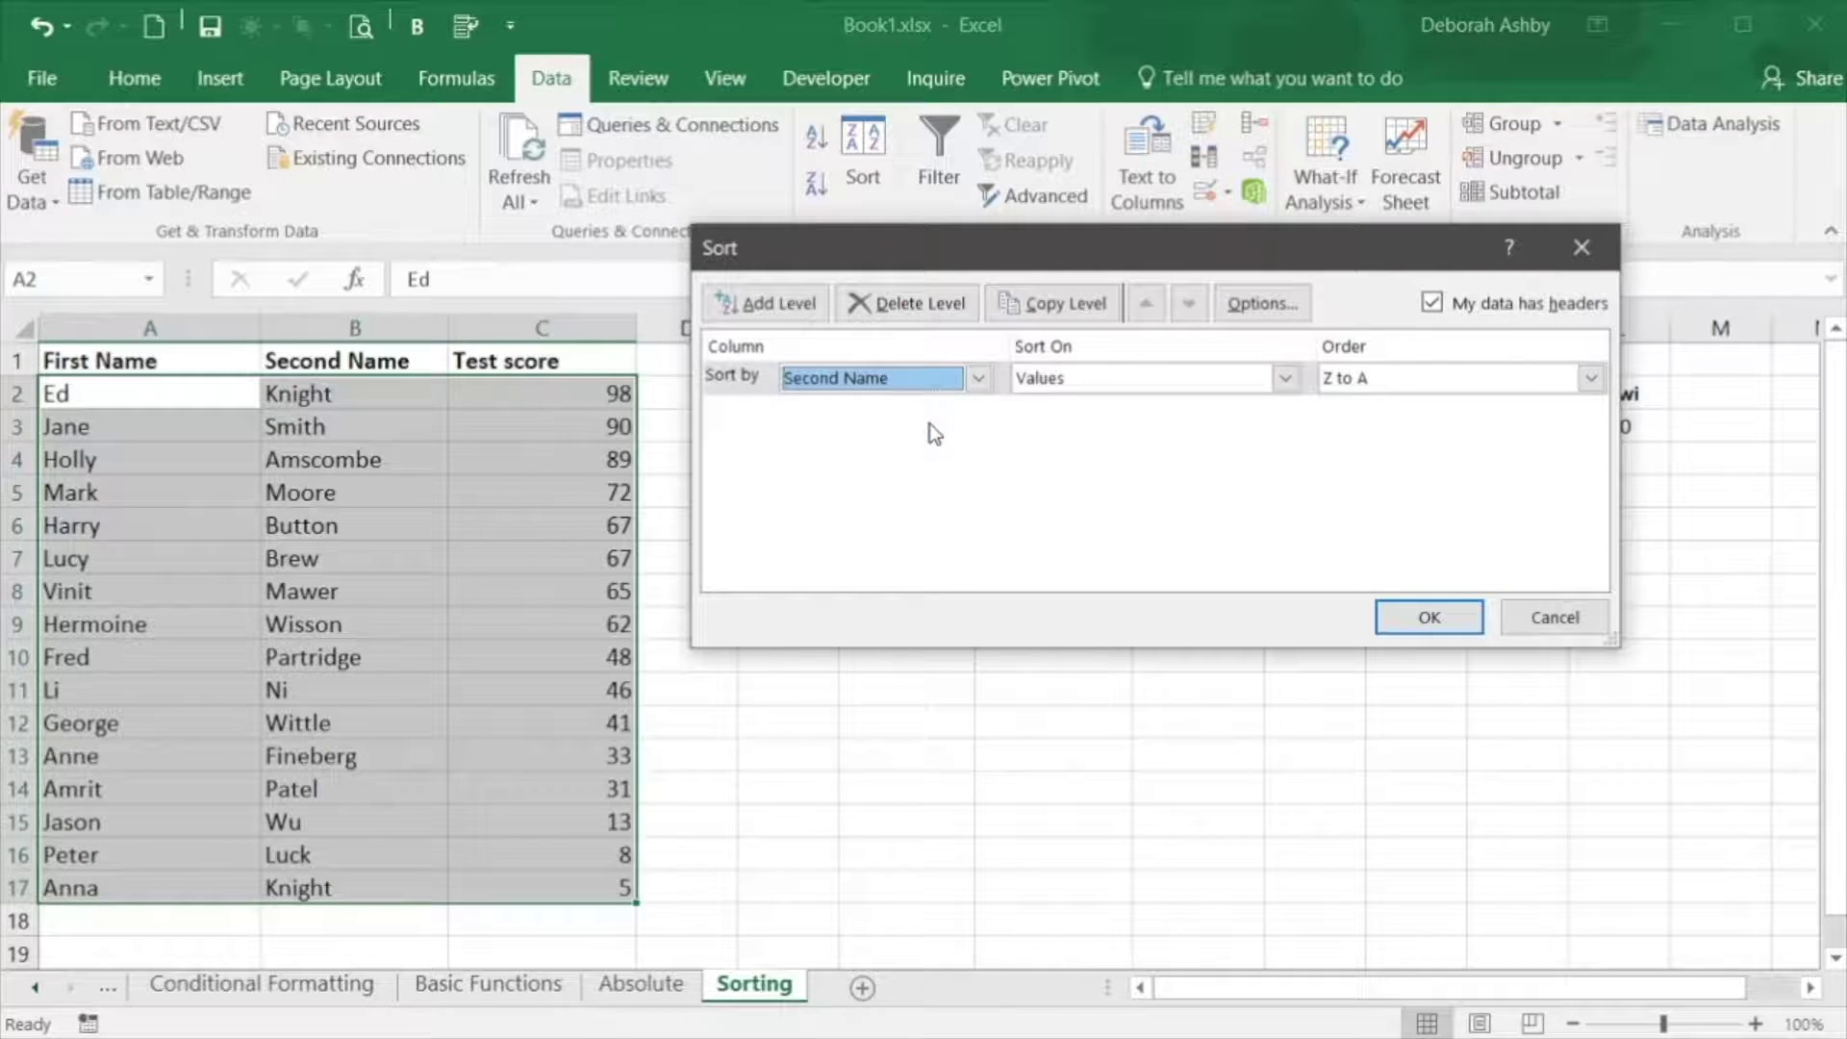
click(1591, 381)
click(1552, 402)
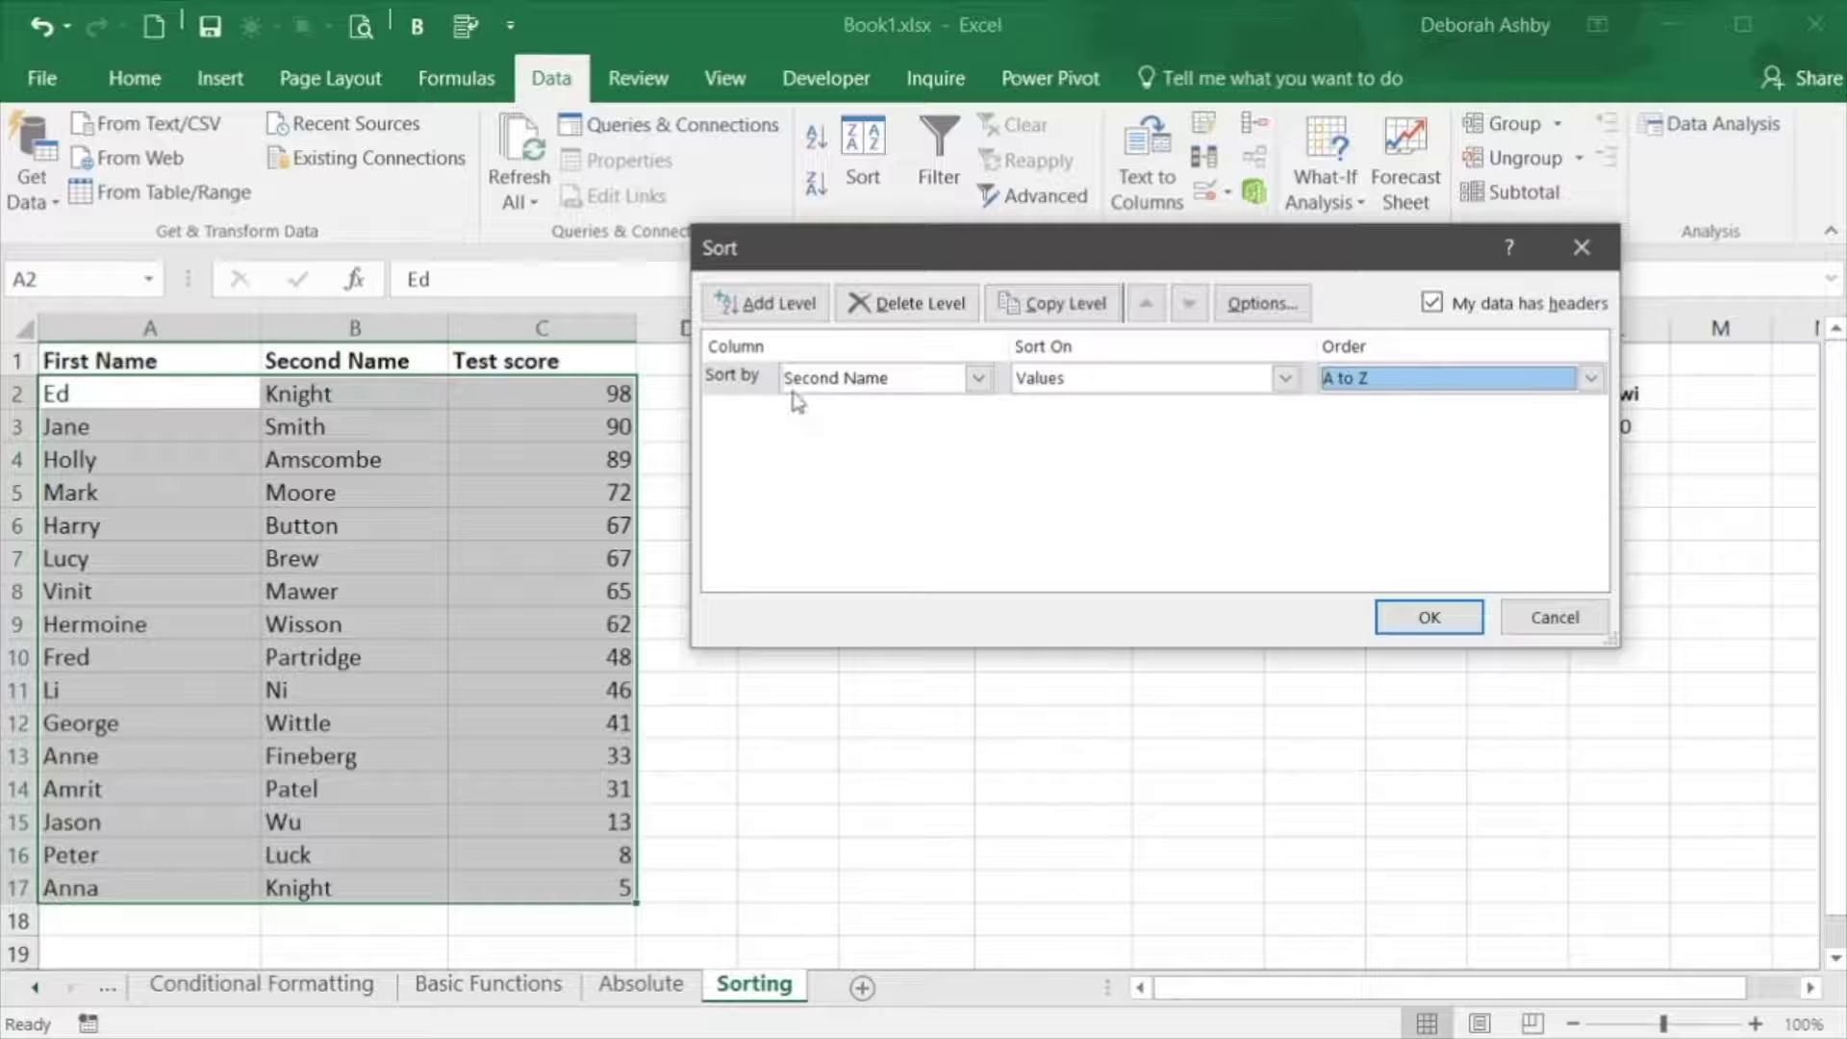
Add a second level sorting Test score Largest to Smallest
click(778, 302)
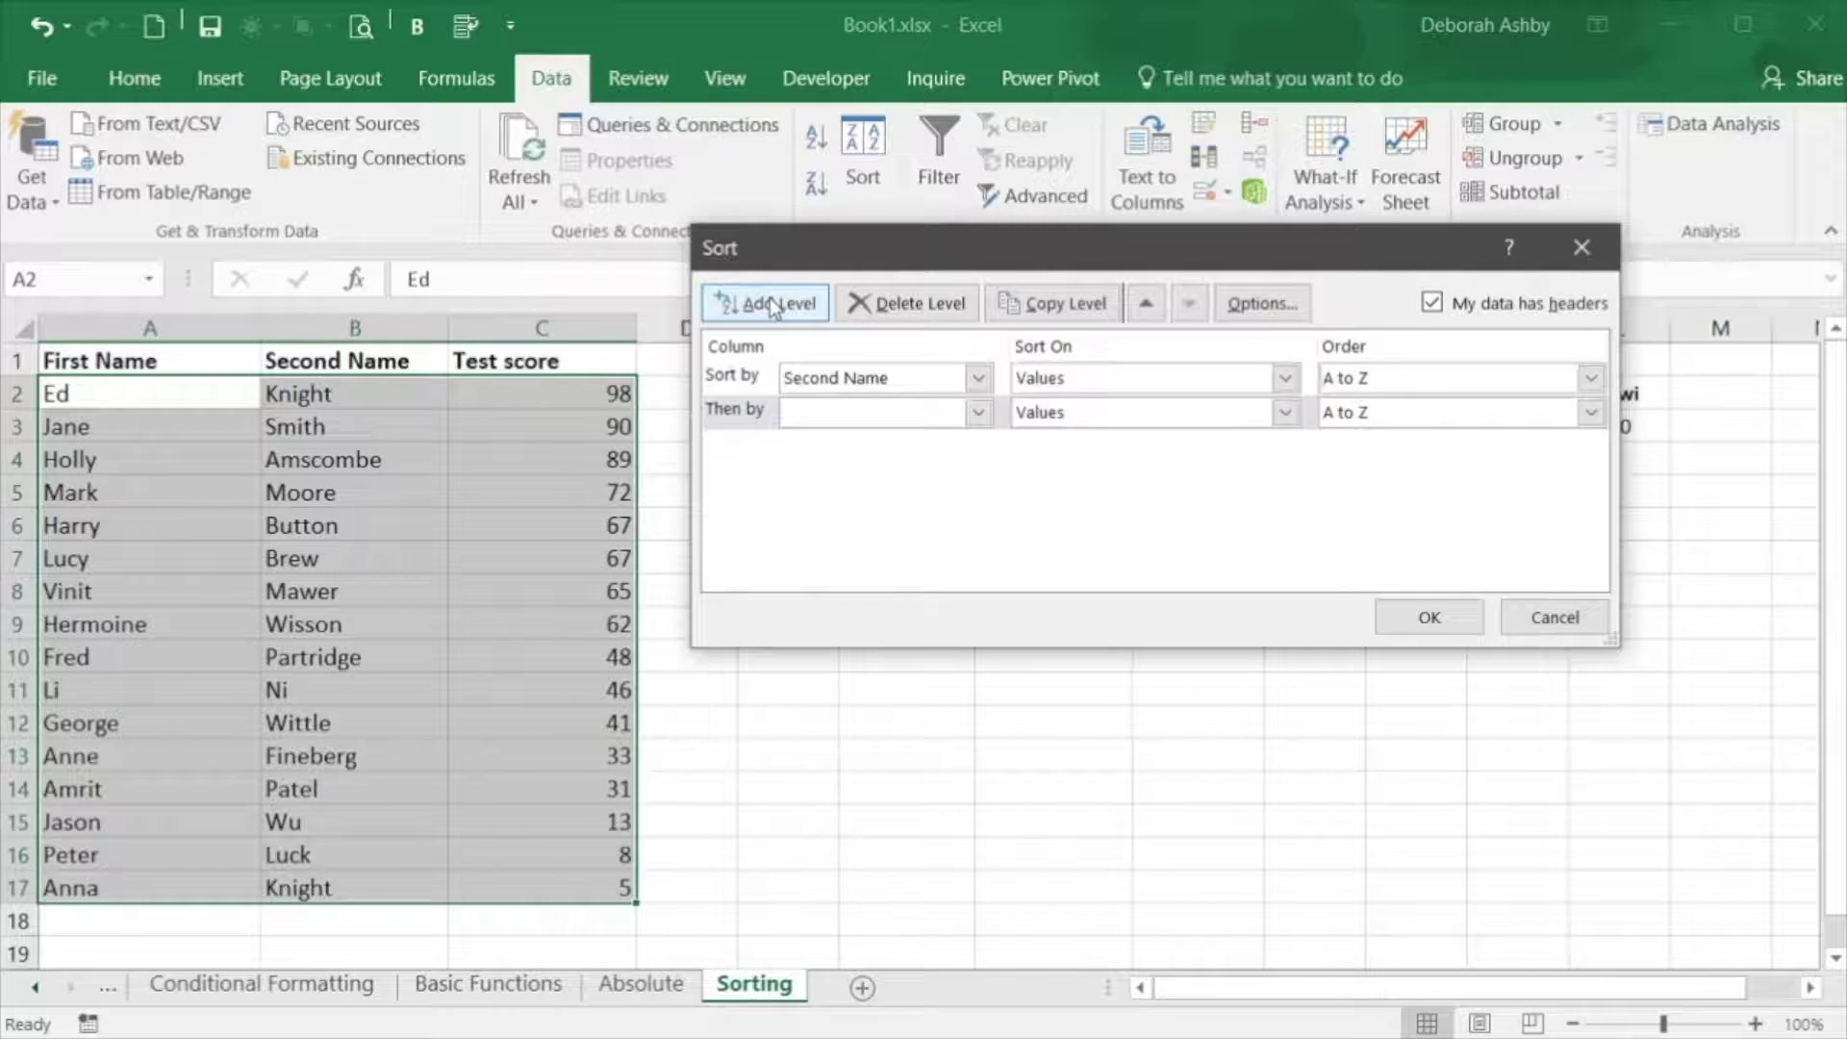
click(979, 413)
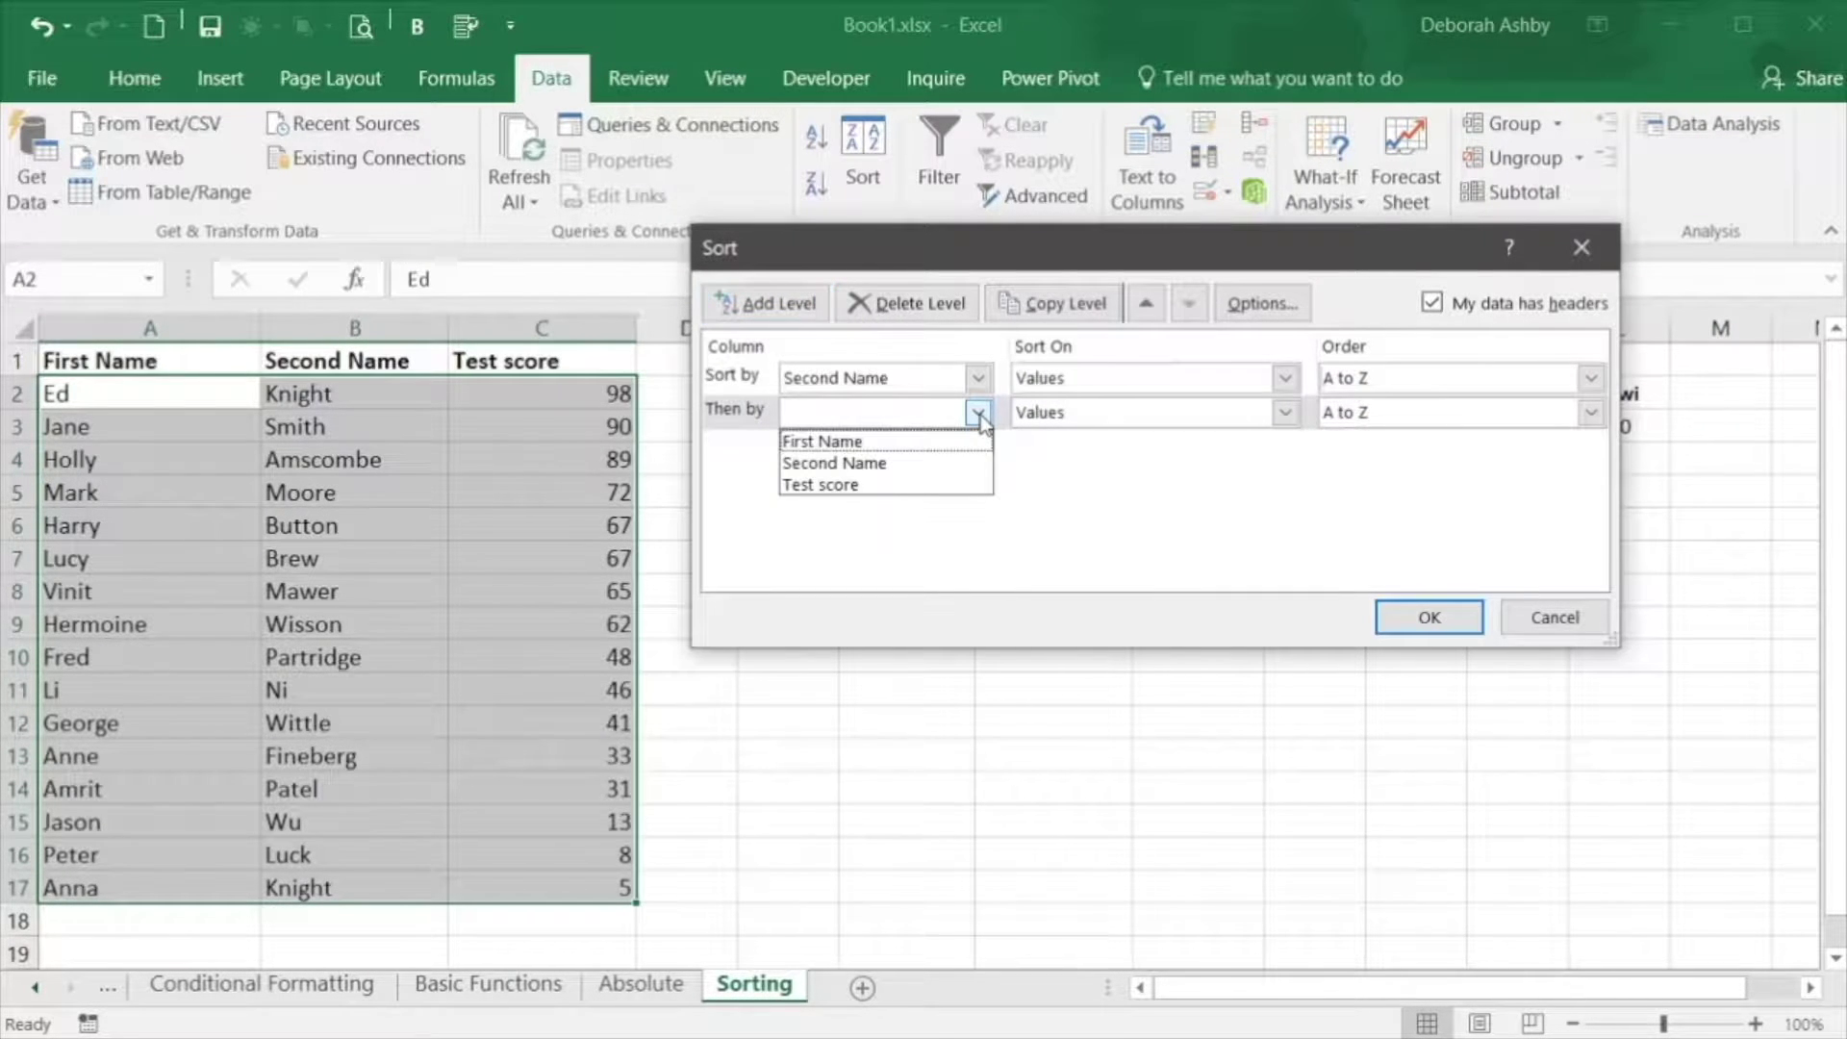
click(933, 486)
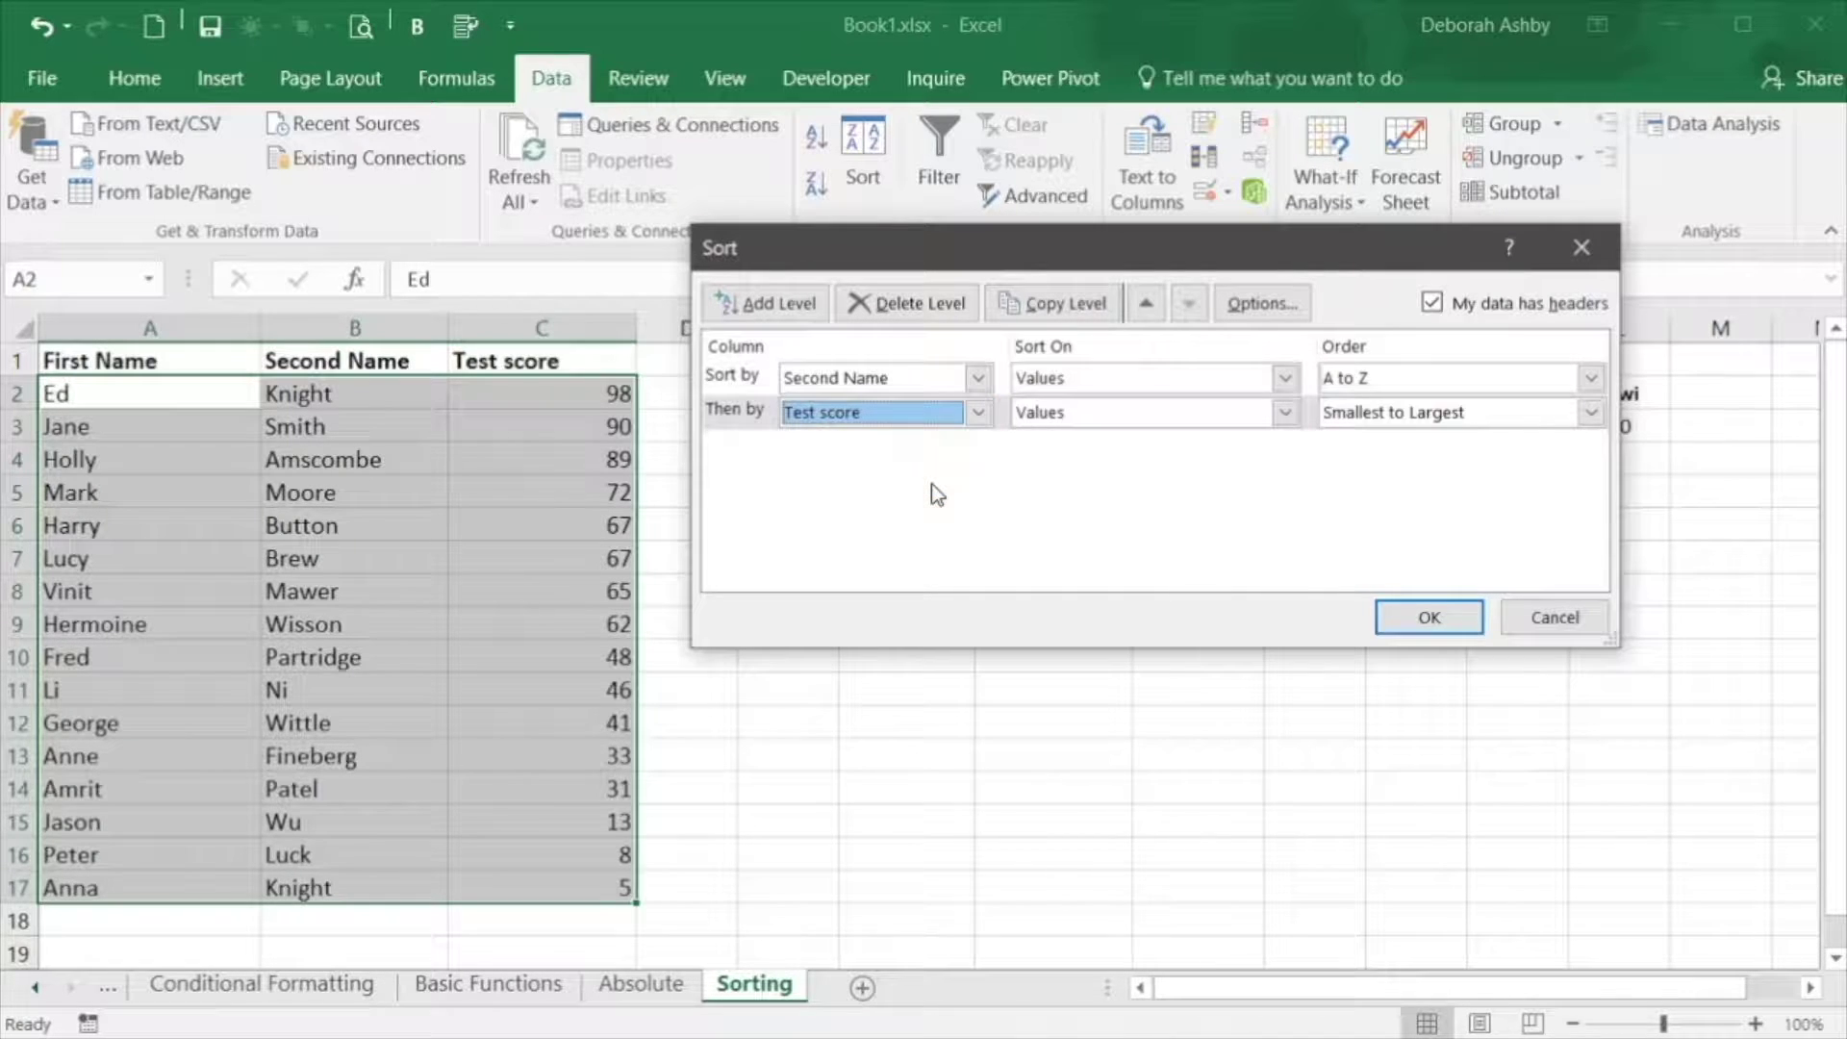
click(1591, 414)
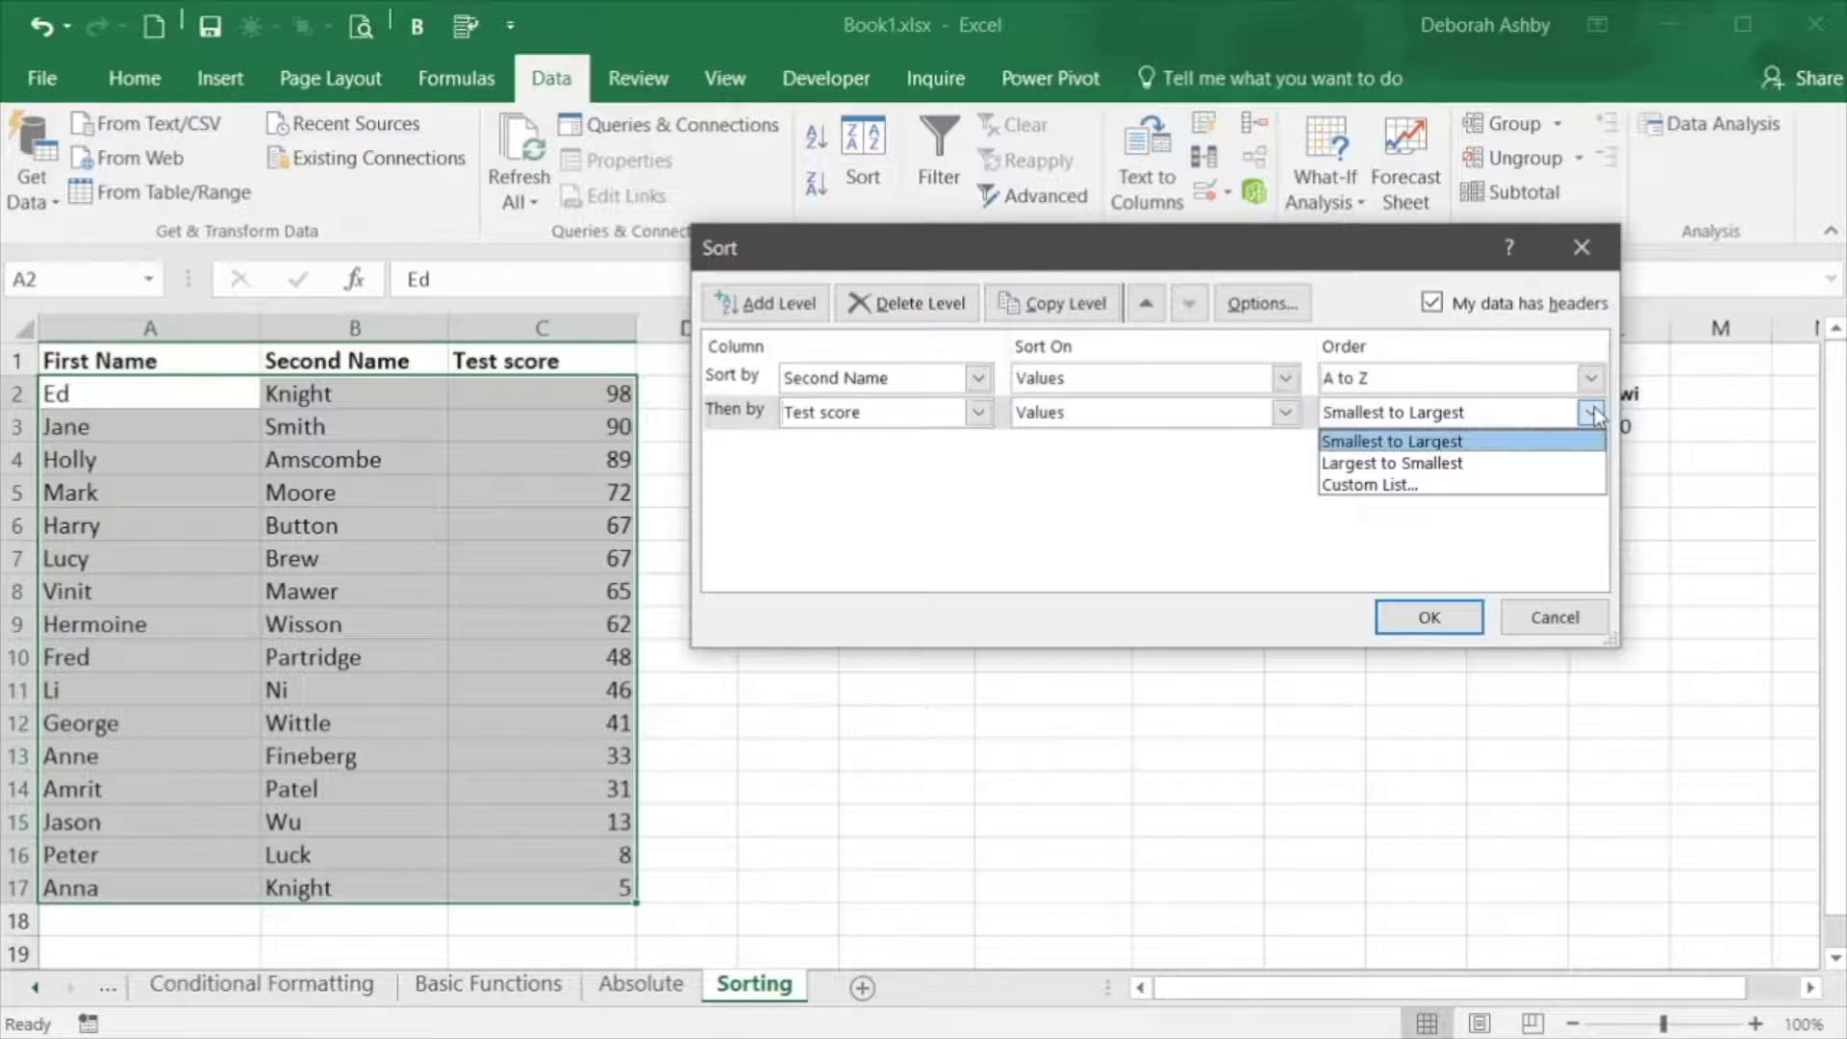
click(1534, 462)
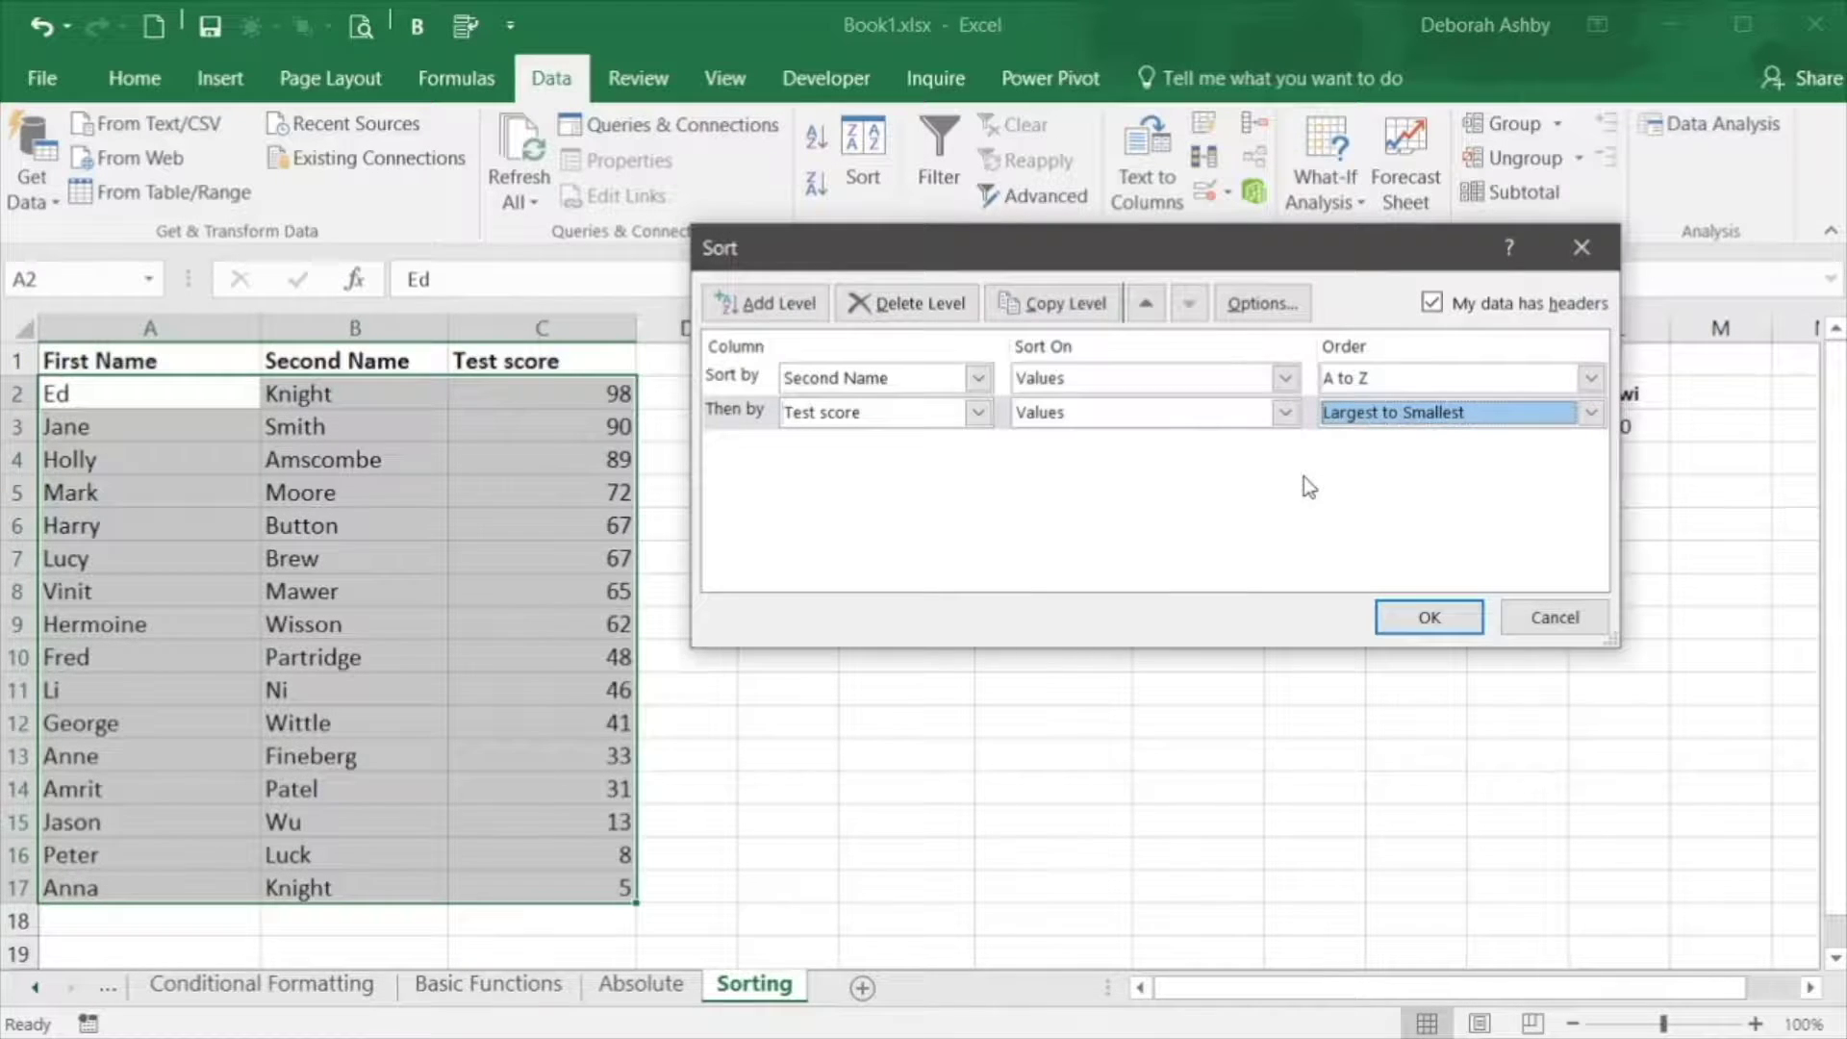
click(1426, 620)
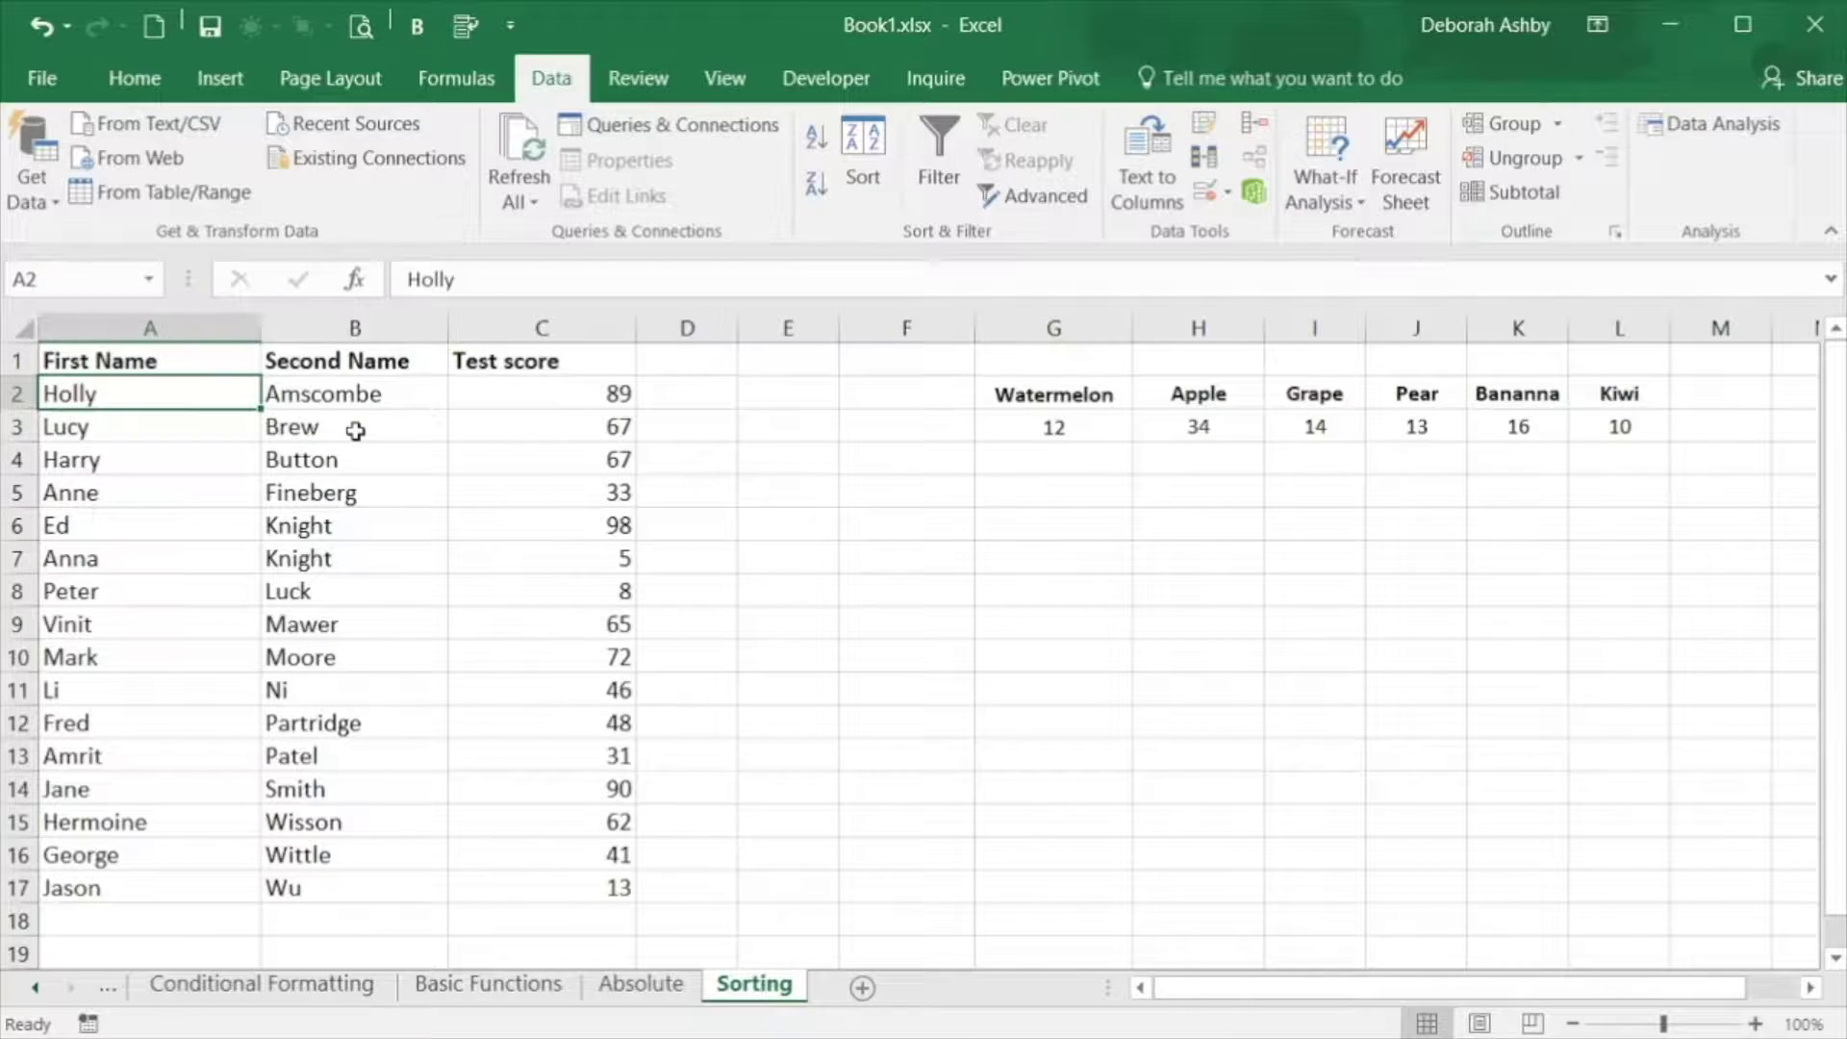
click(359, 524)
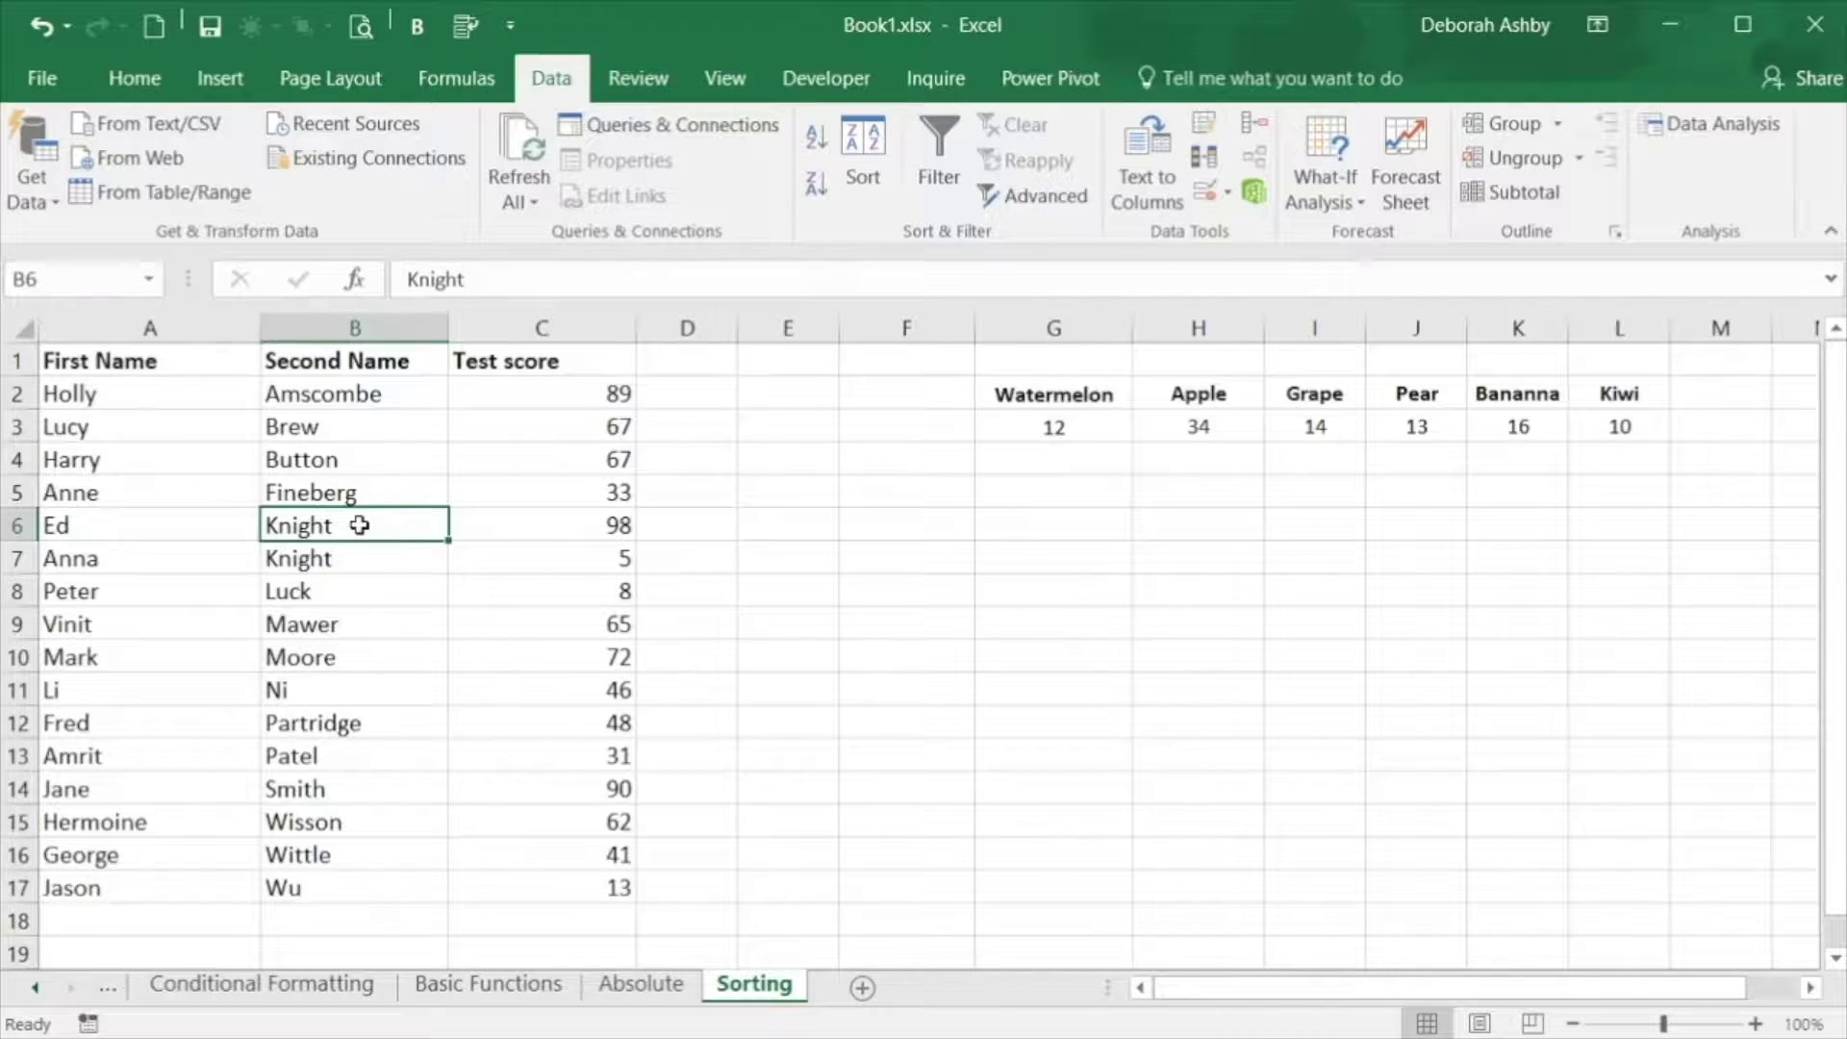
drag(359, 524, 373, 554)
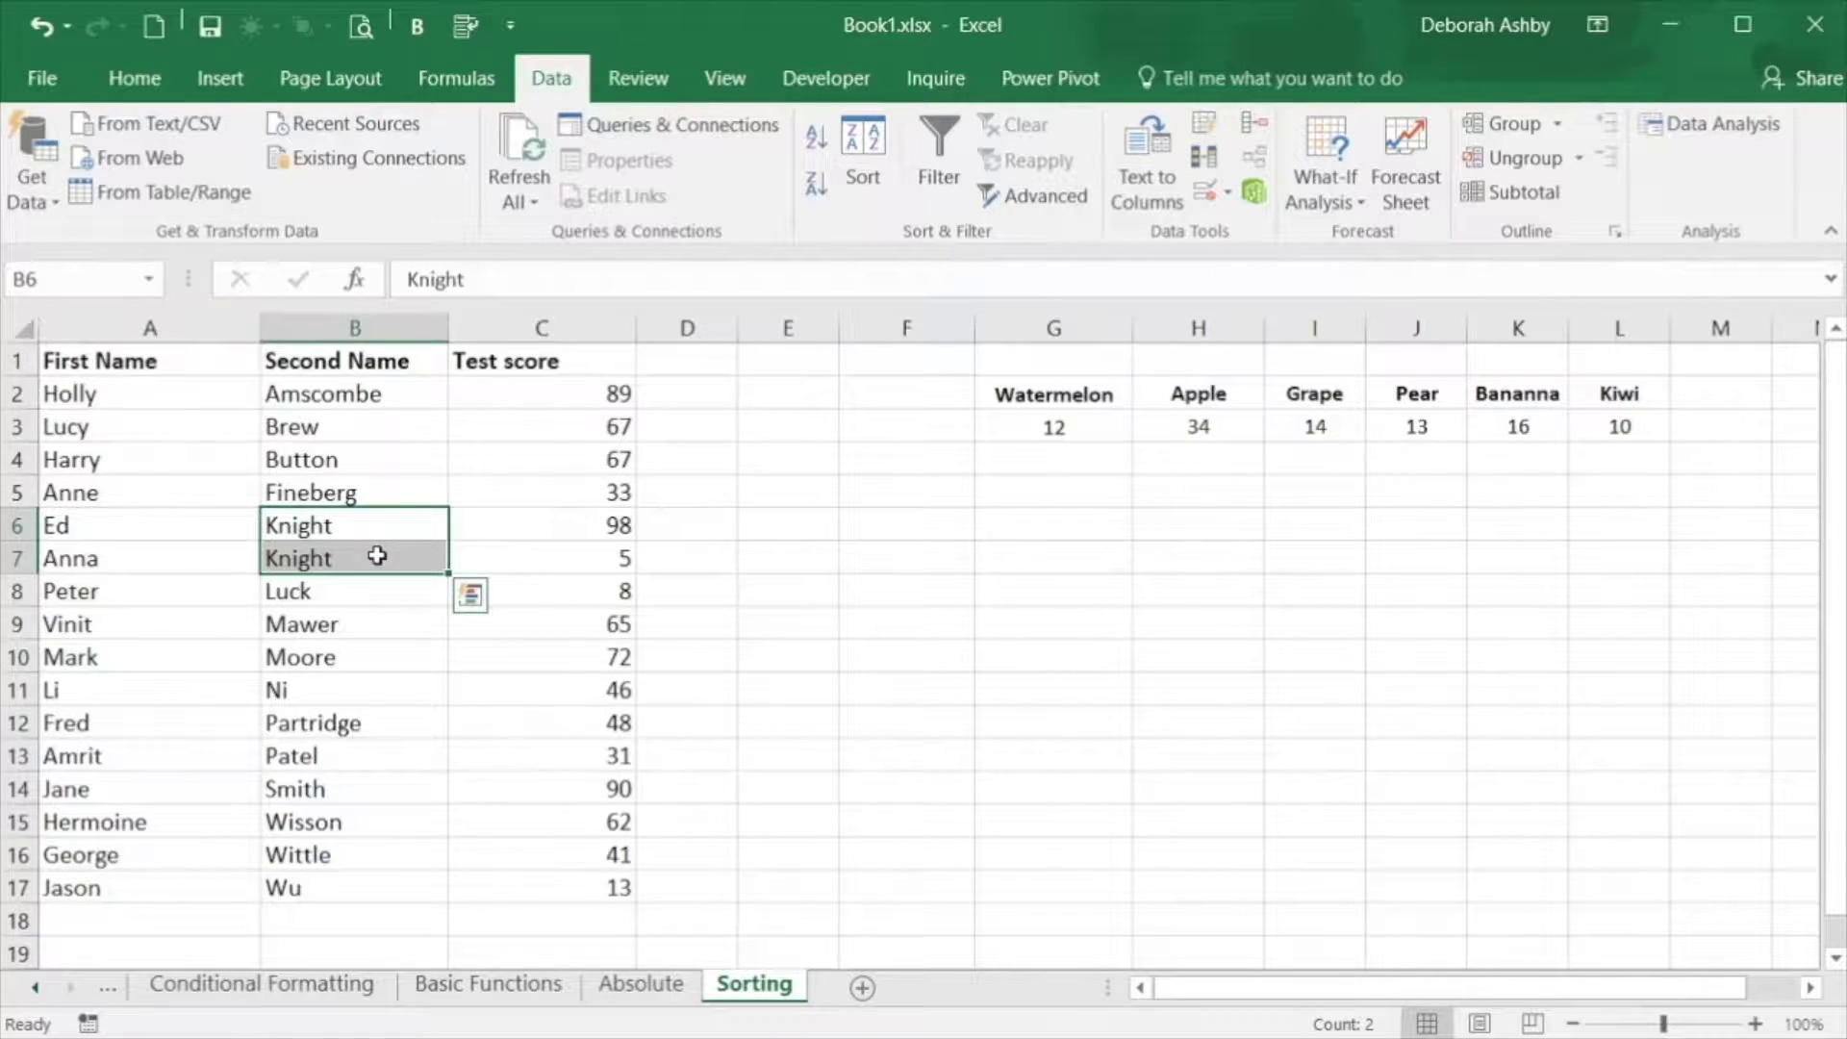
drag(577, 529, 582, 554)
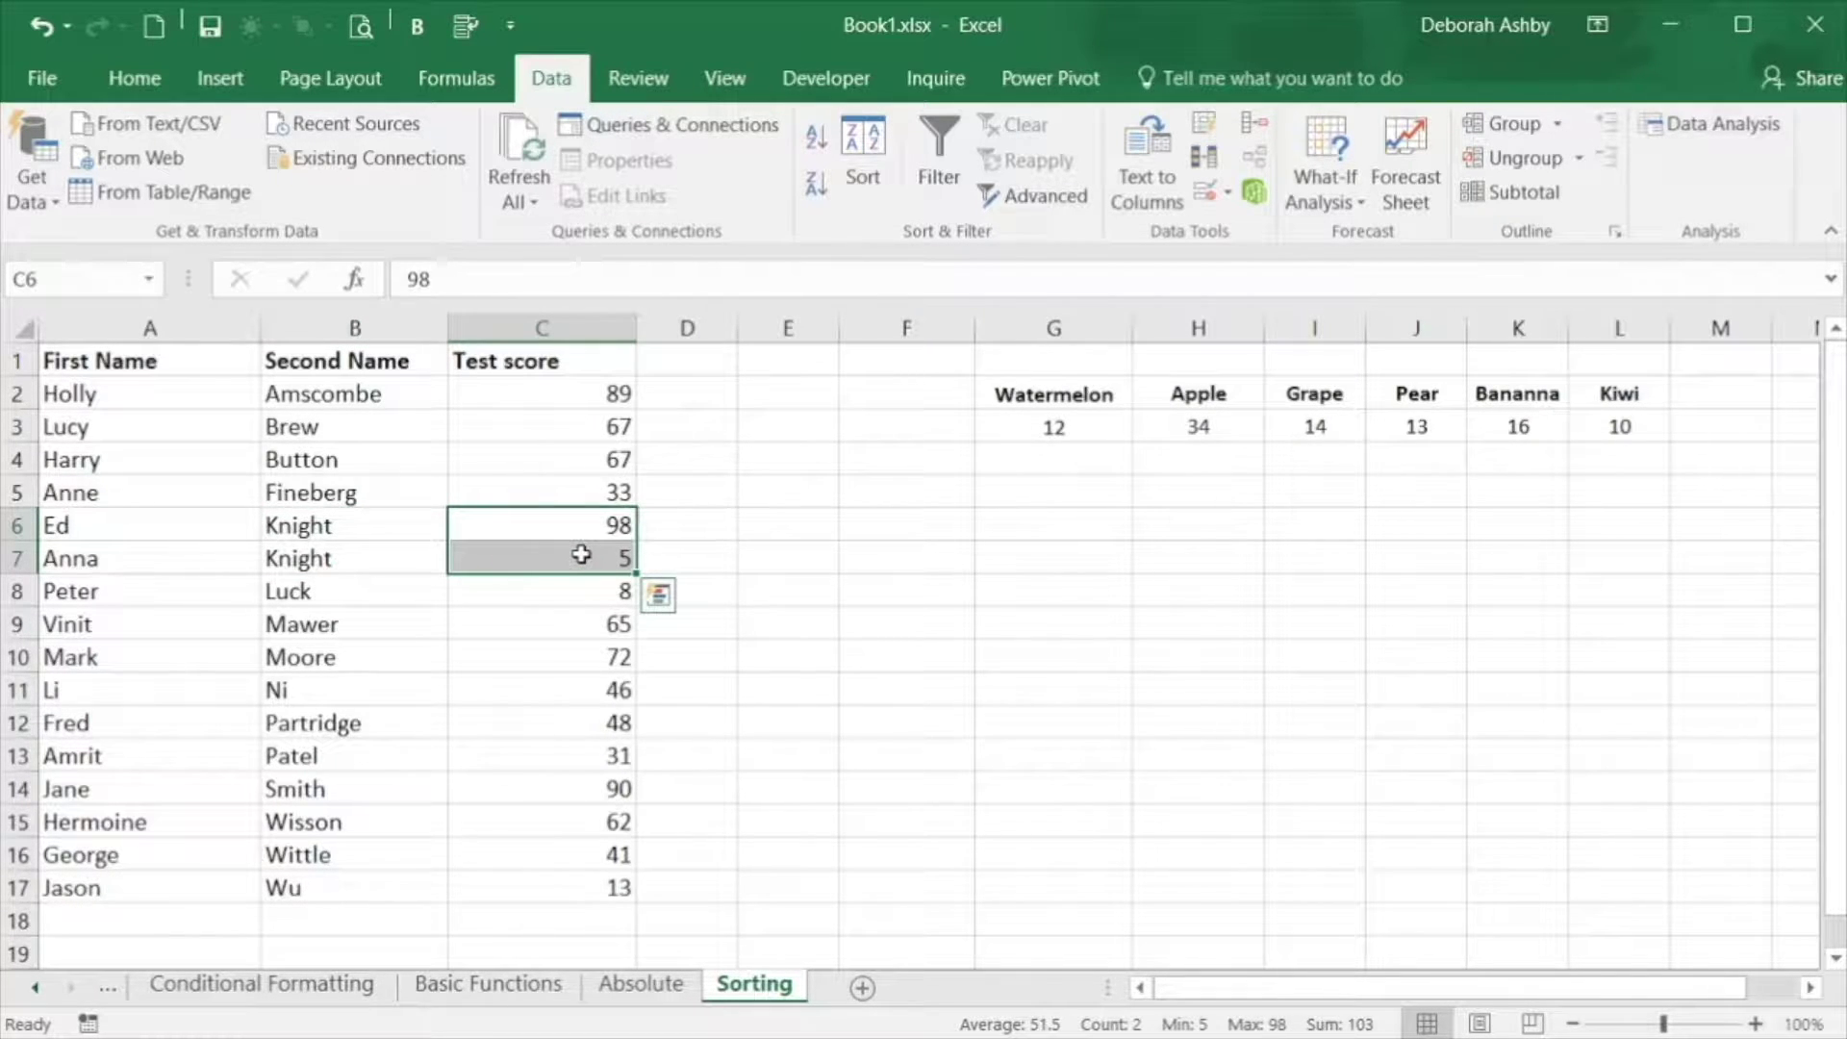
click(561, 459)
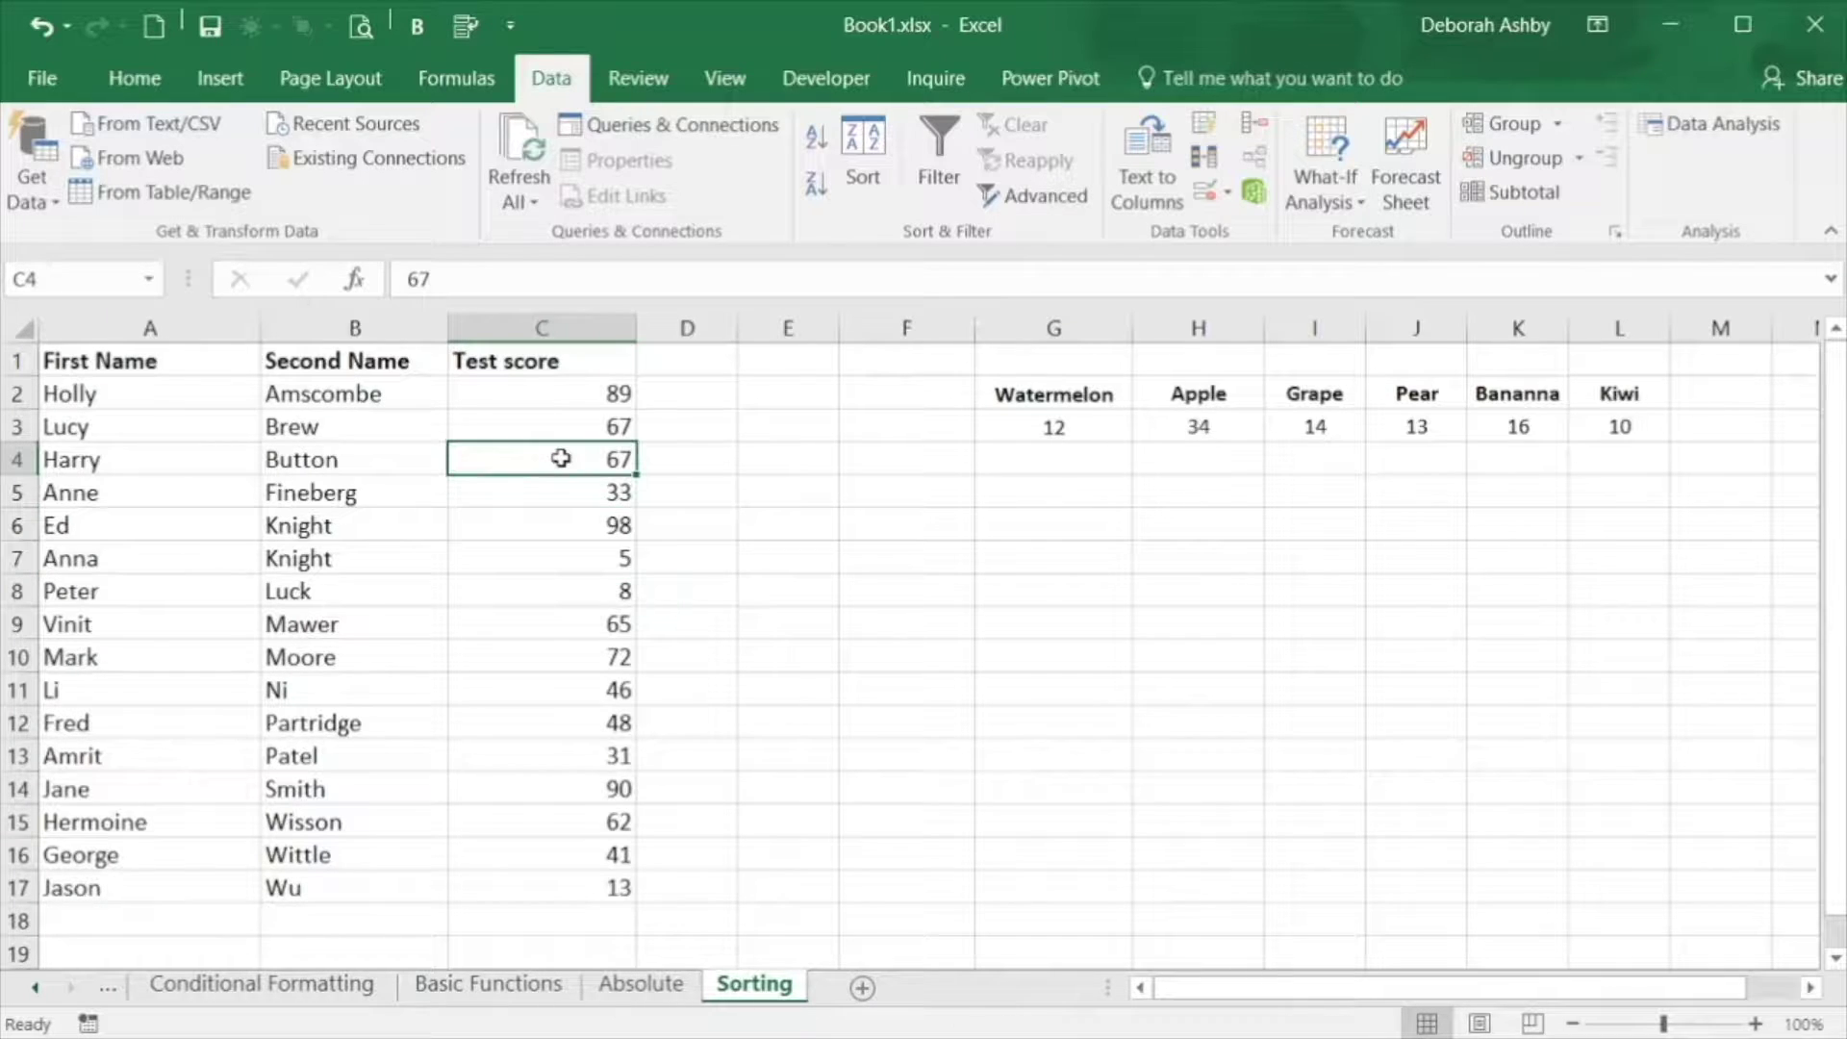
click(1074, 399)
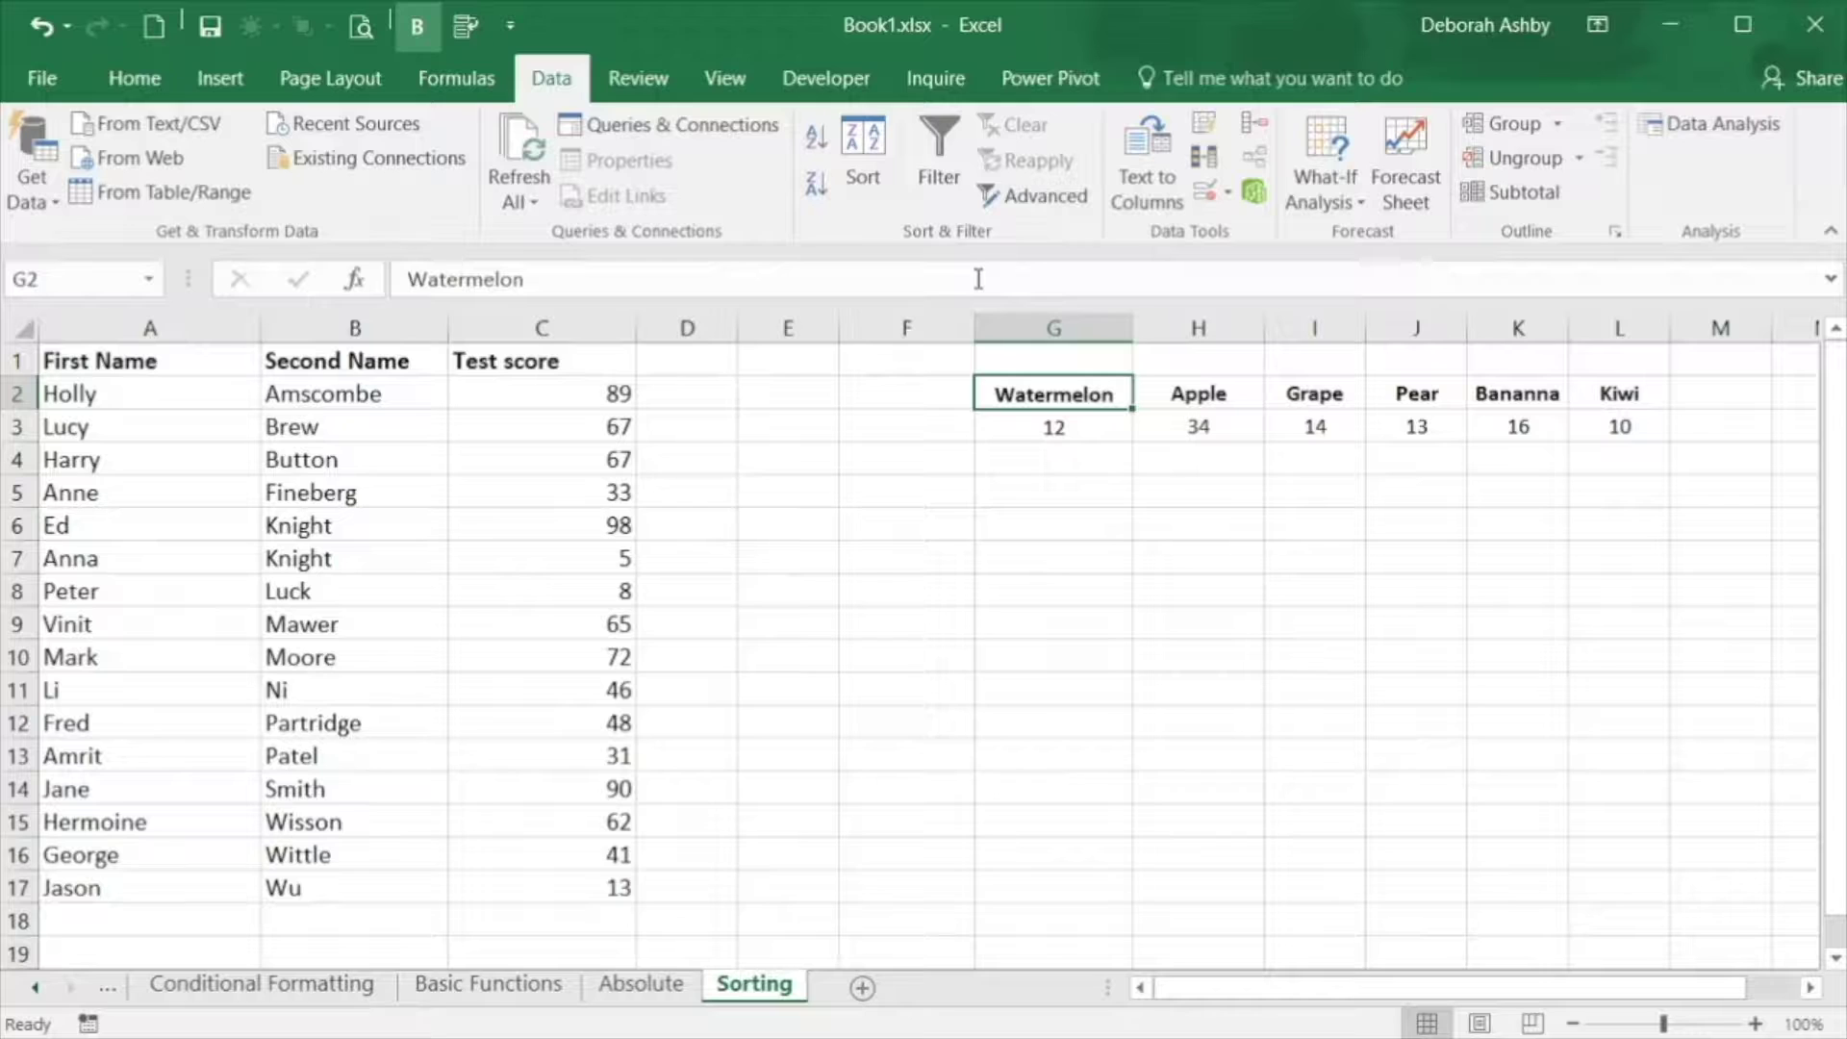
Set the fruit table's sort orientation to left to right
click(879, 172)
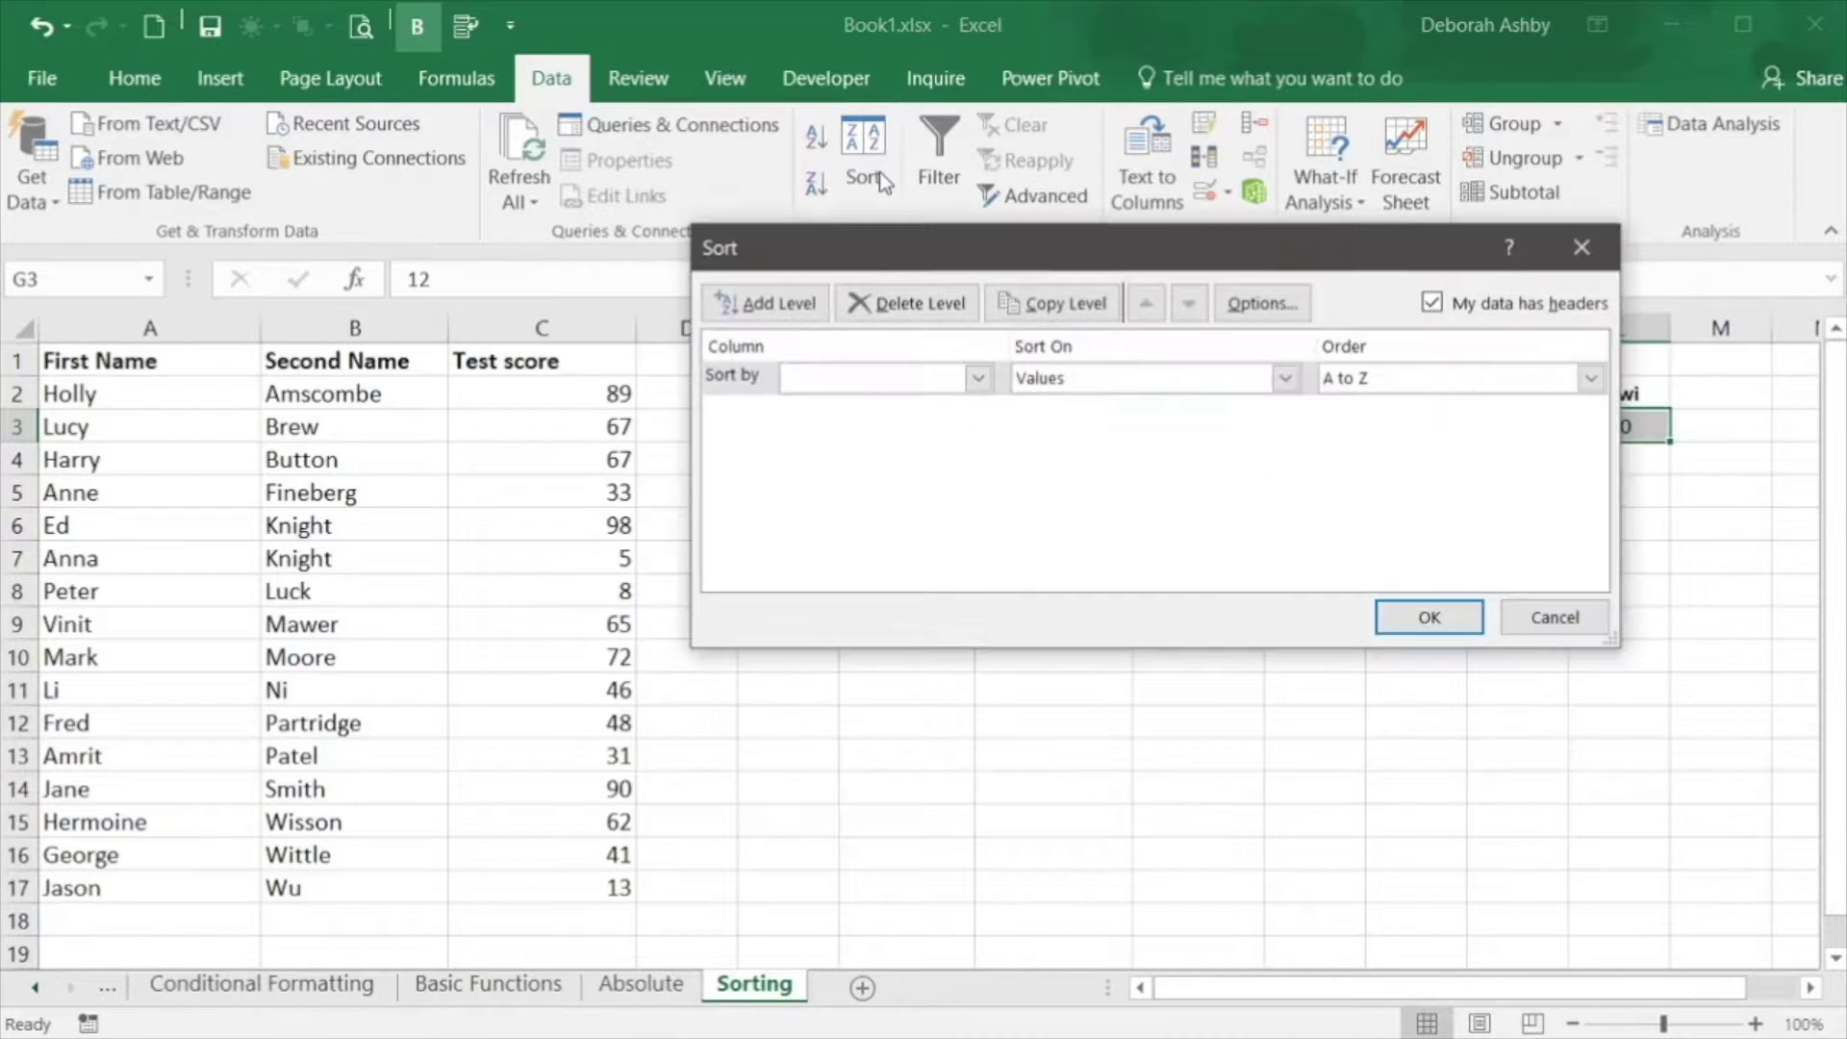
click(1261, 303)
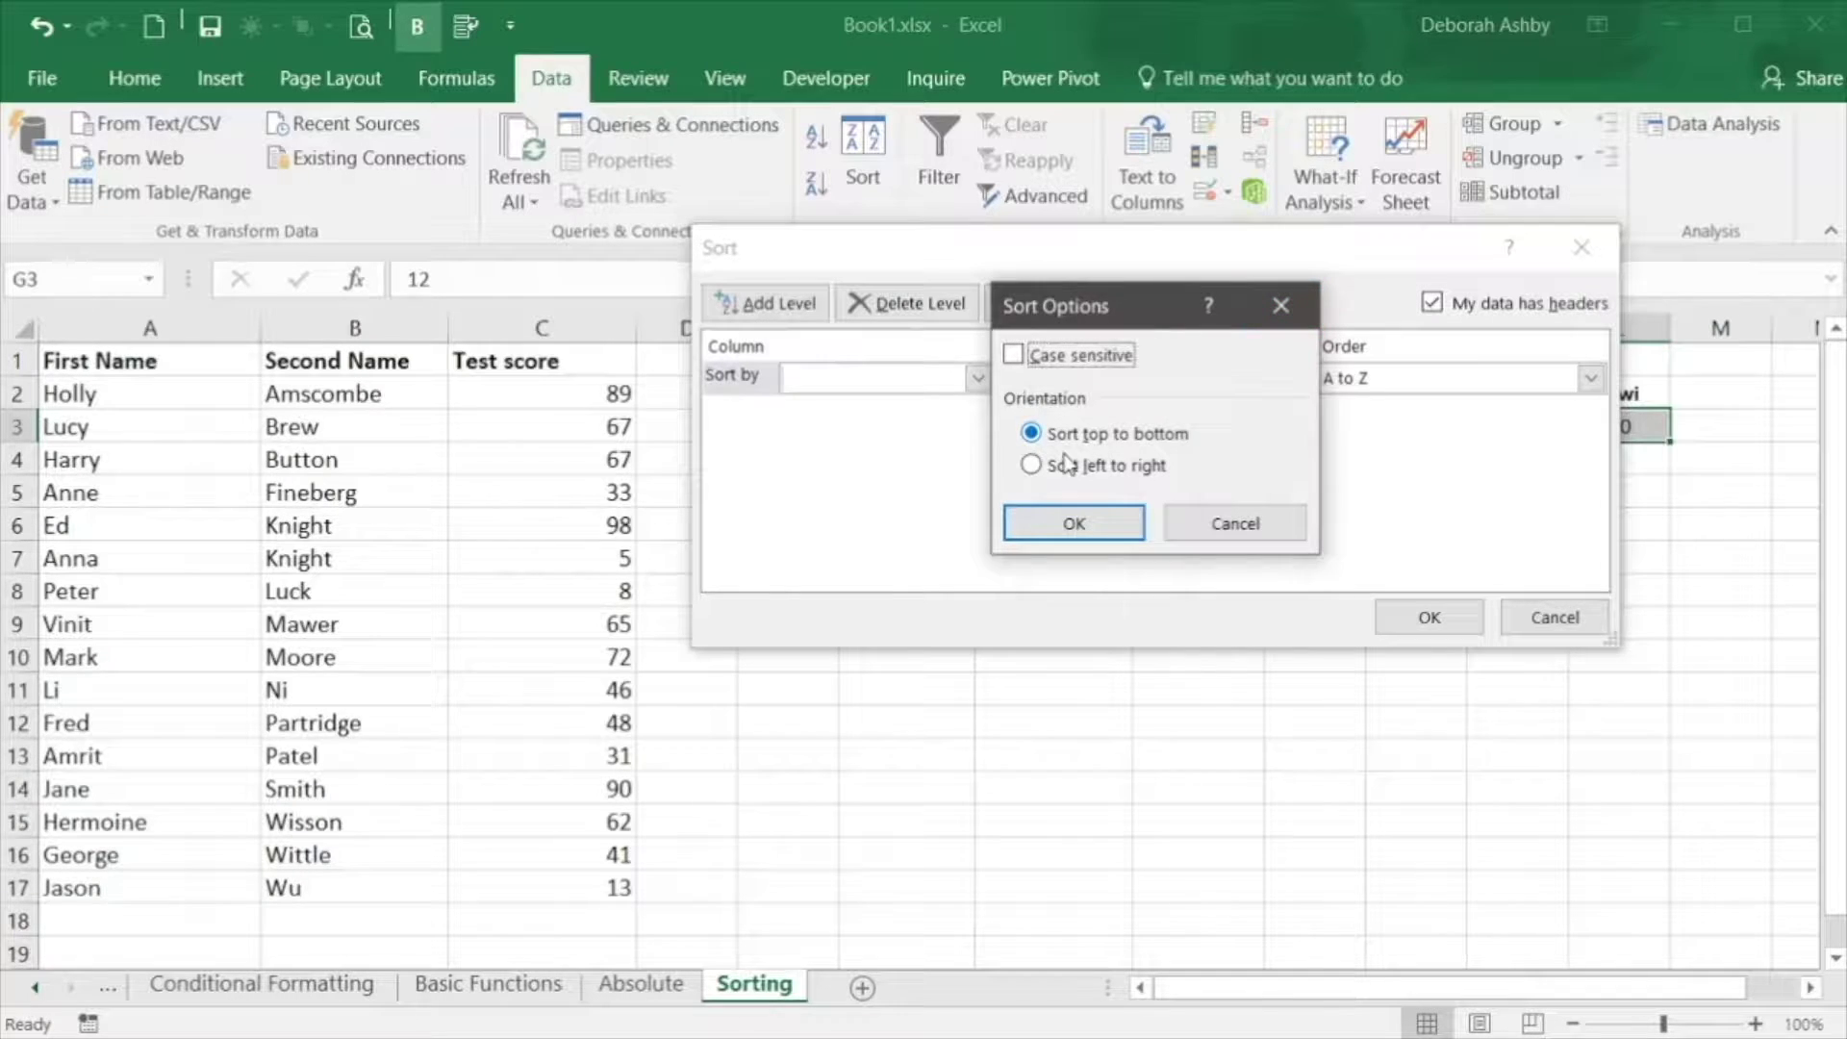
click(1031, 465)
click(1094, 525)
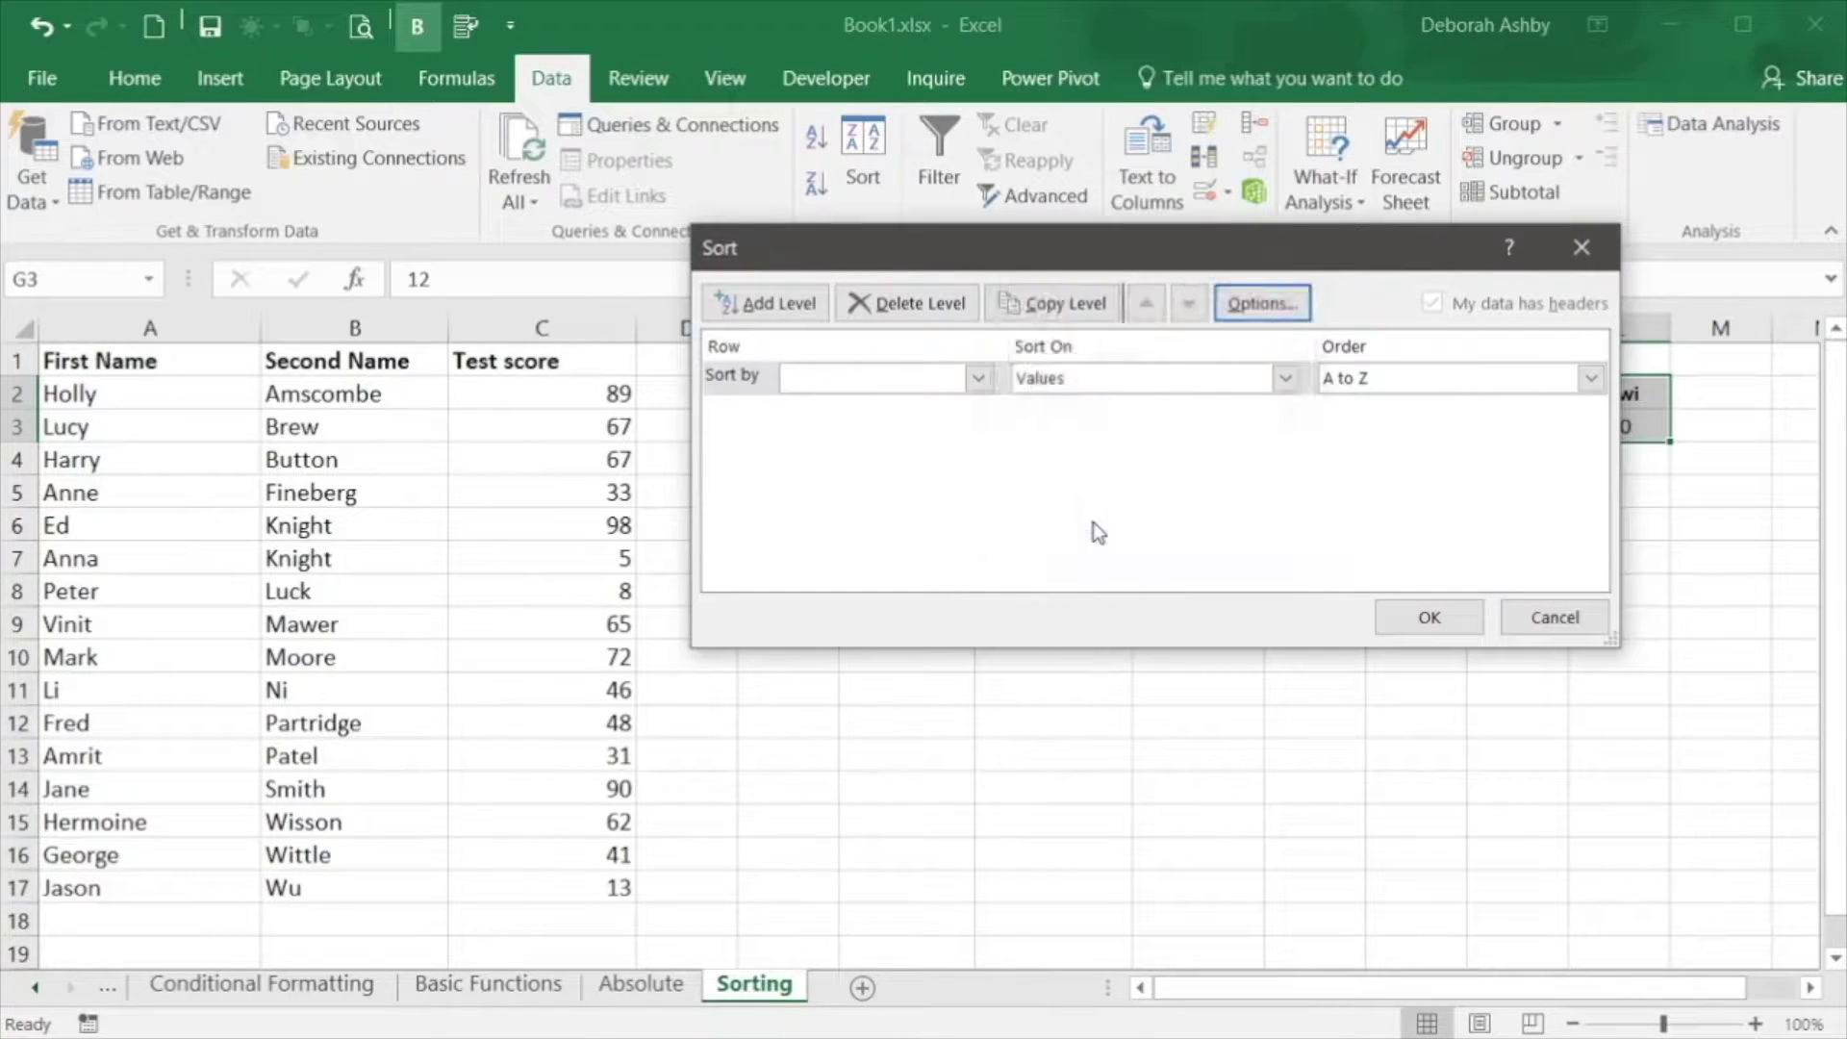
Sort the fruit columns by Row 2 values A to Z, starting with Apple
click(977, 378)
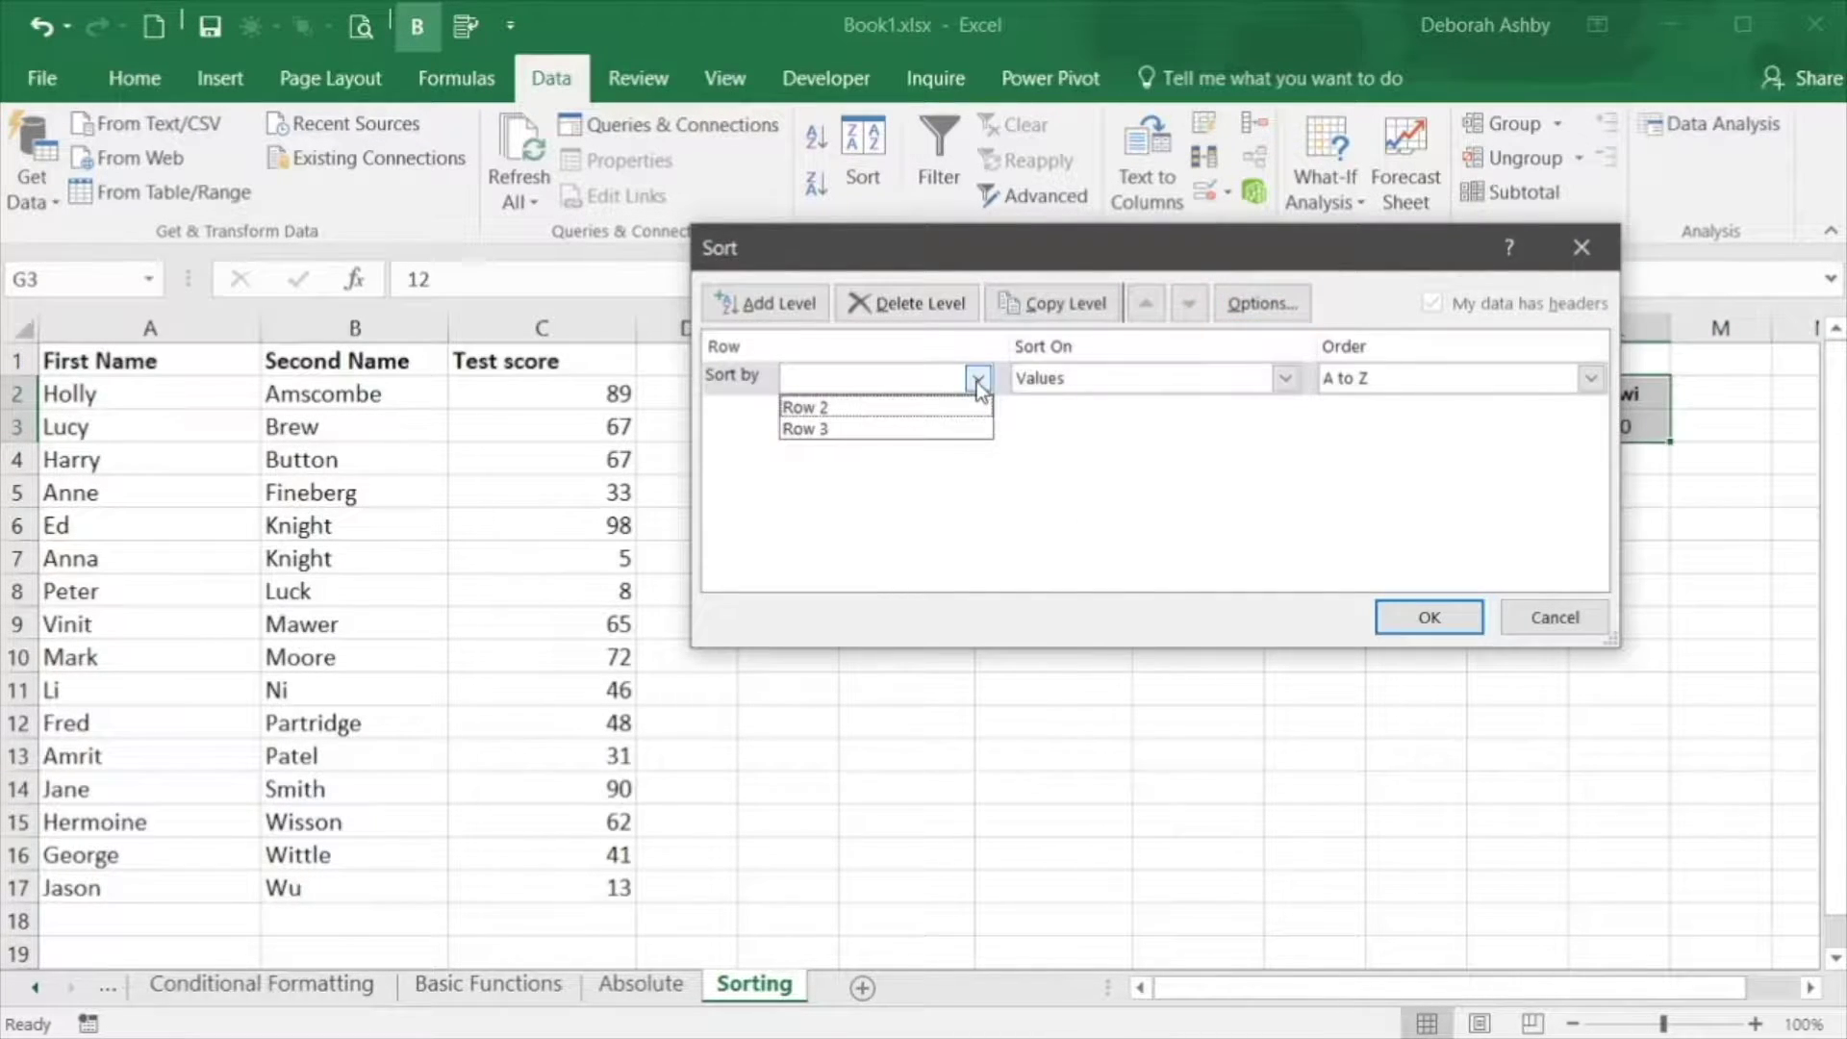
click(1053, 243)
drag(1052, 243, 767, 531)
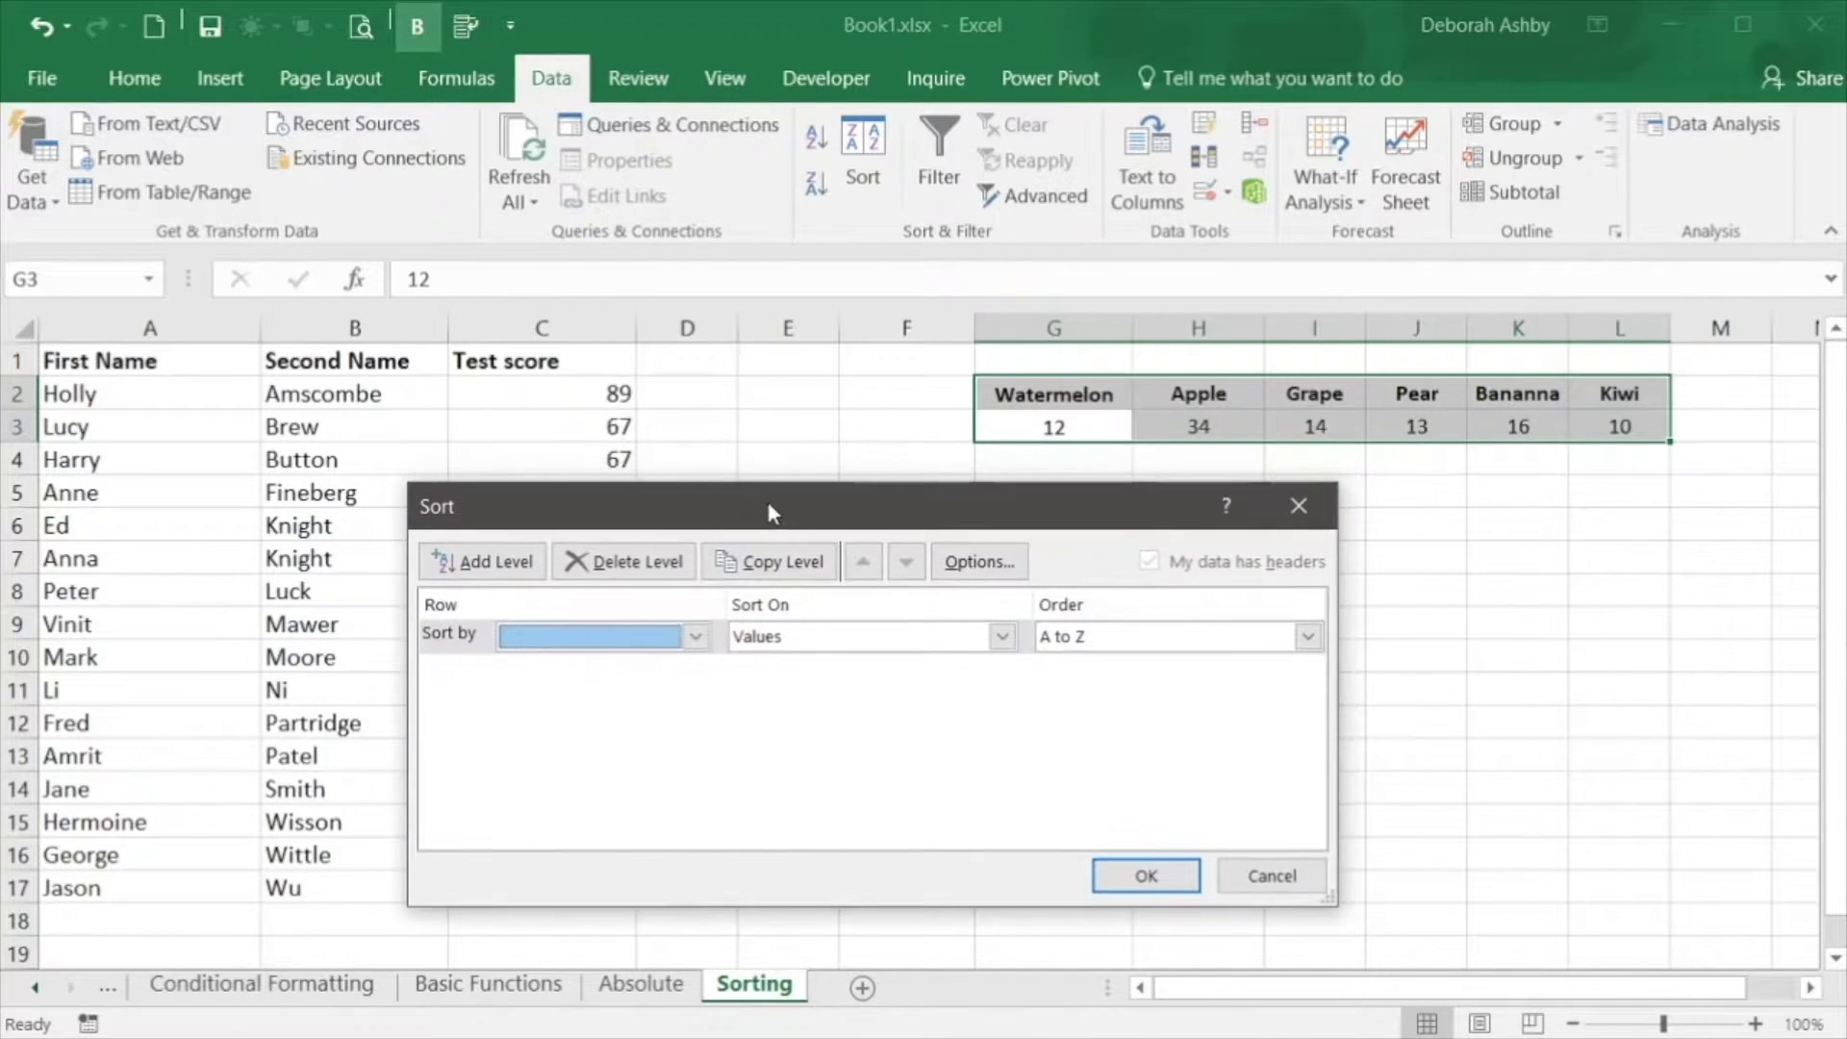
click(695, 639)
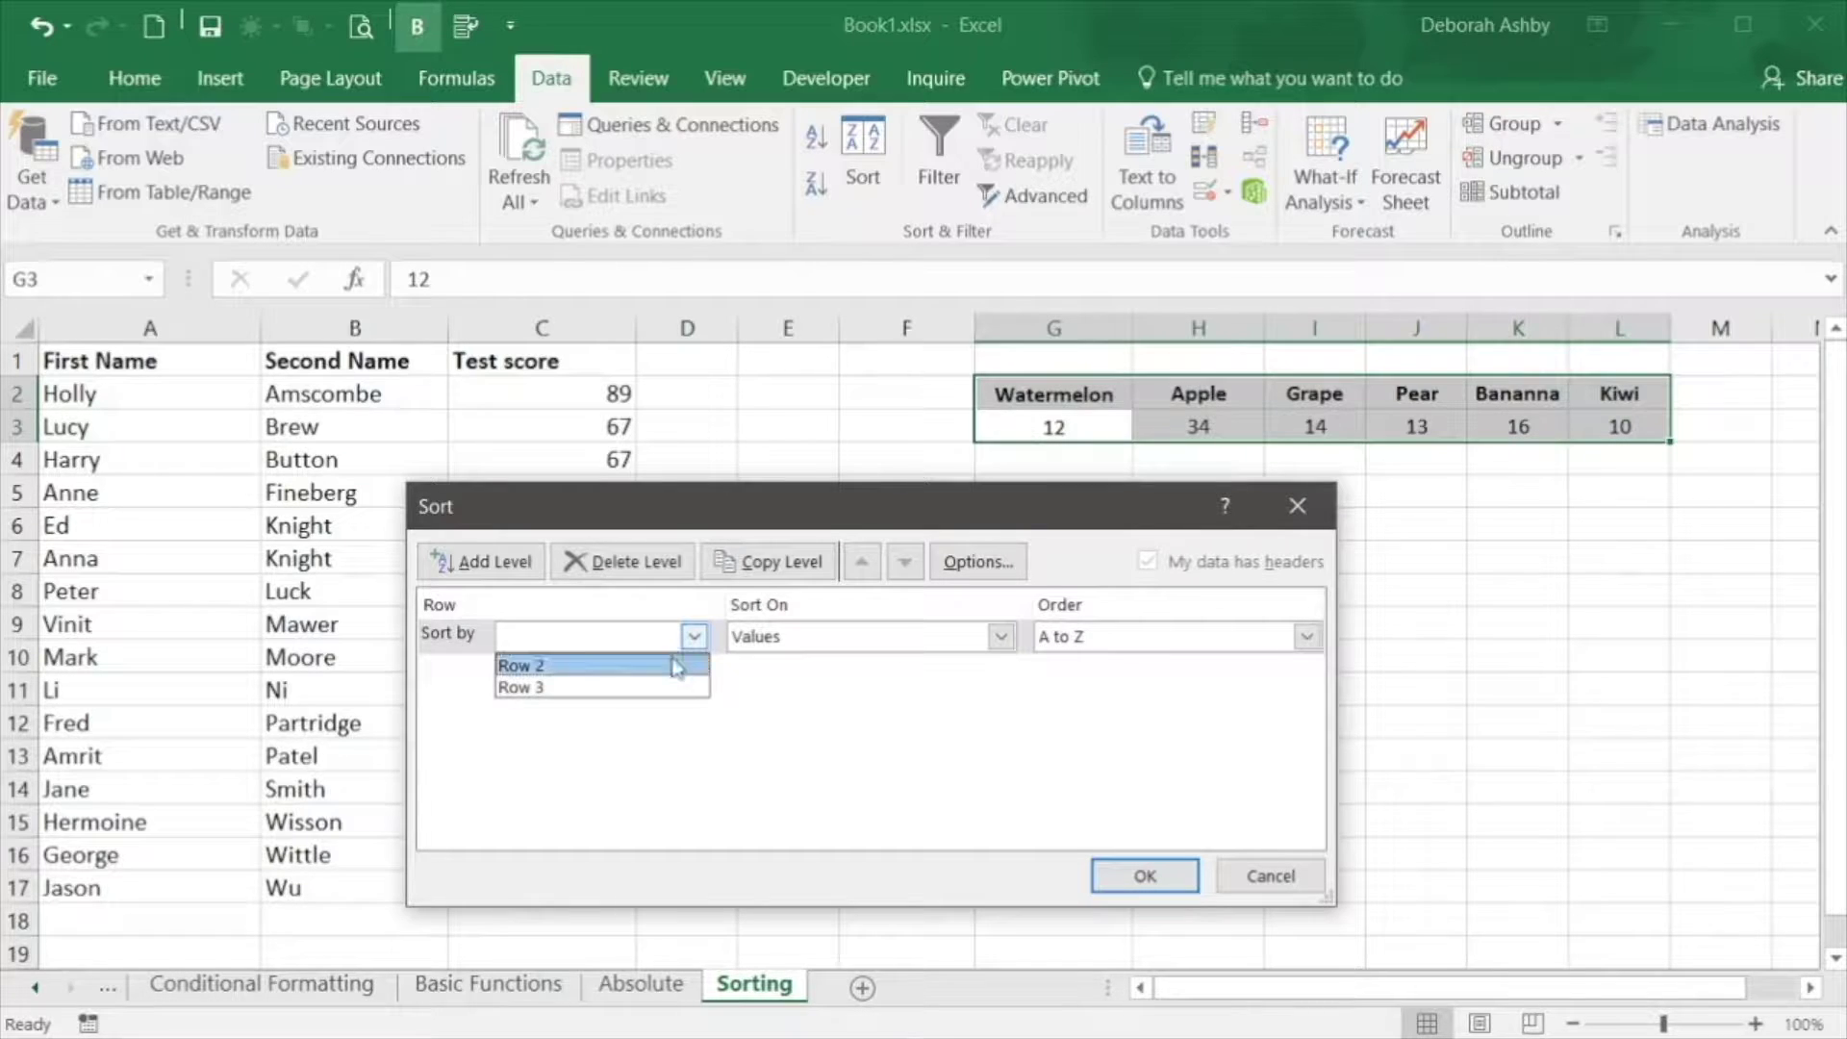
click(658, 668)
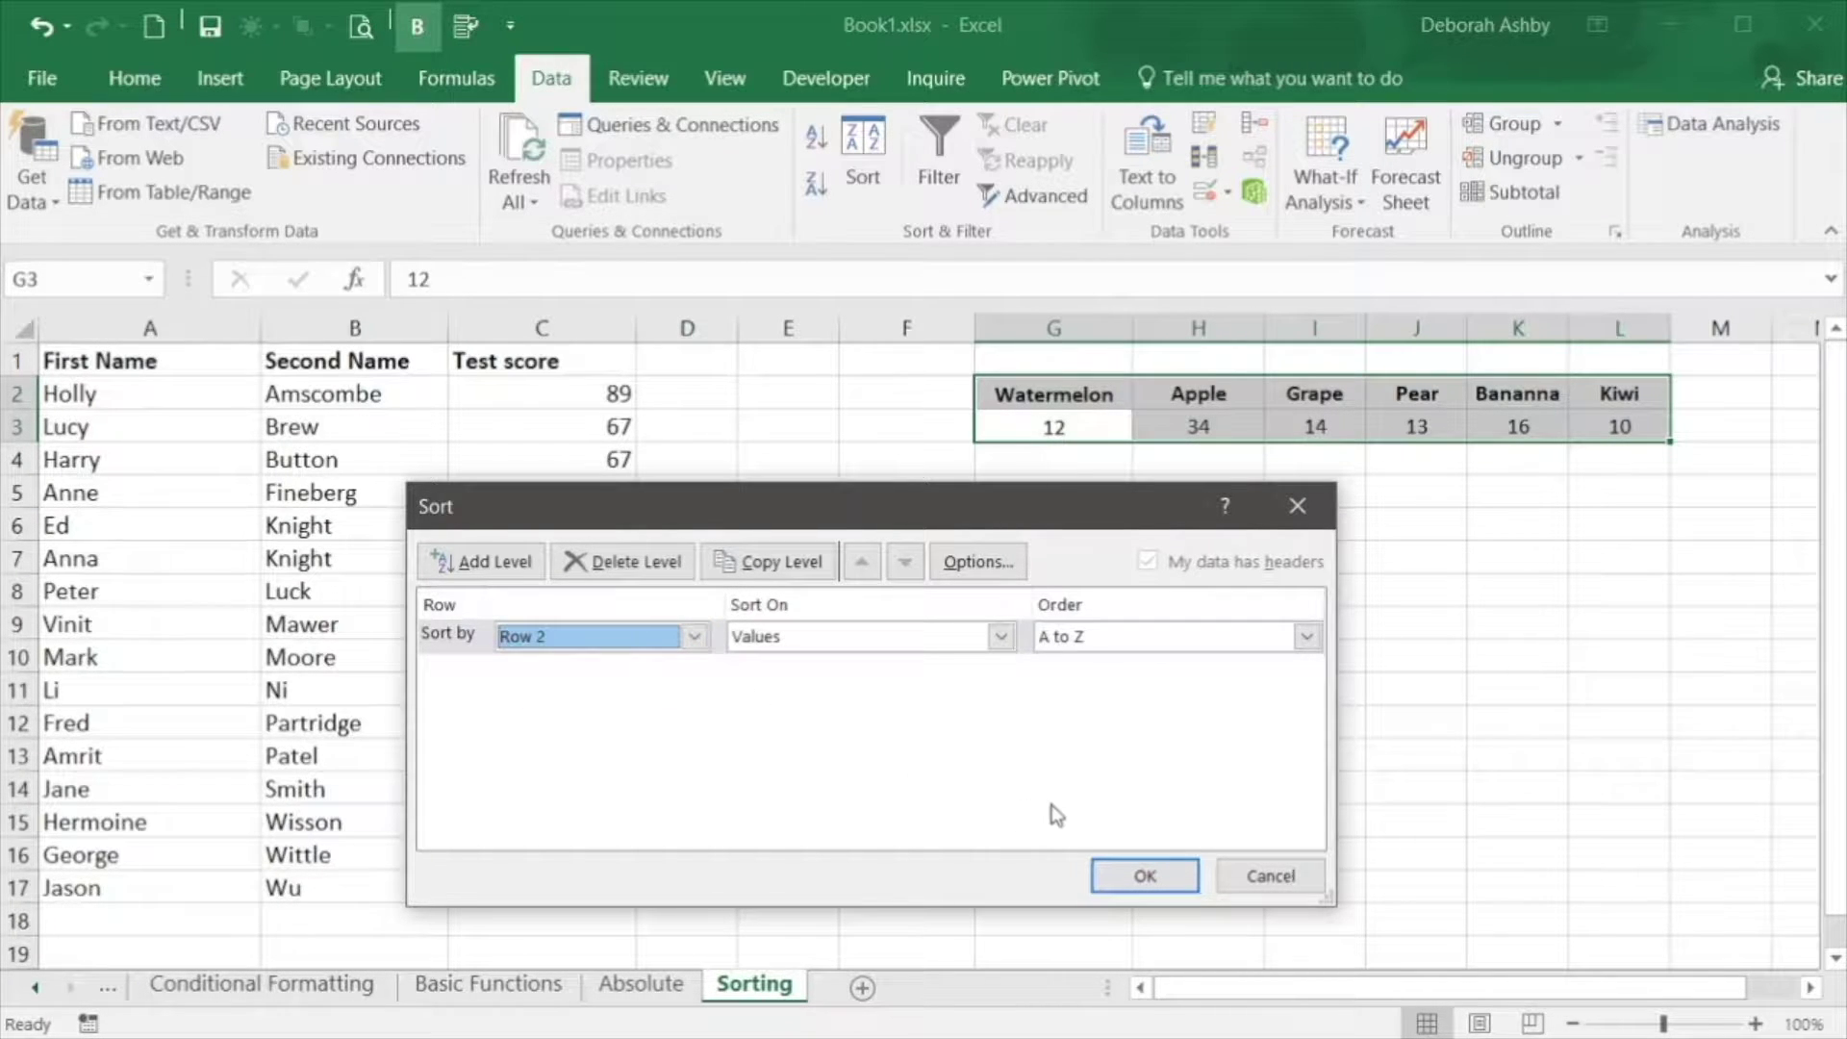
click(1152, 878)
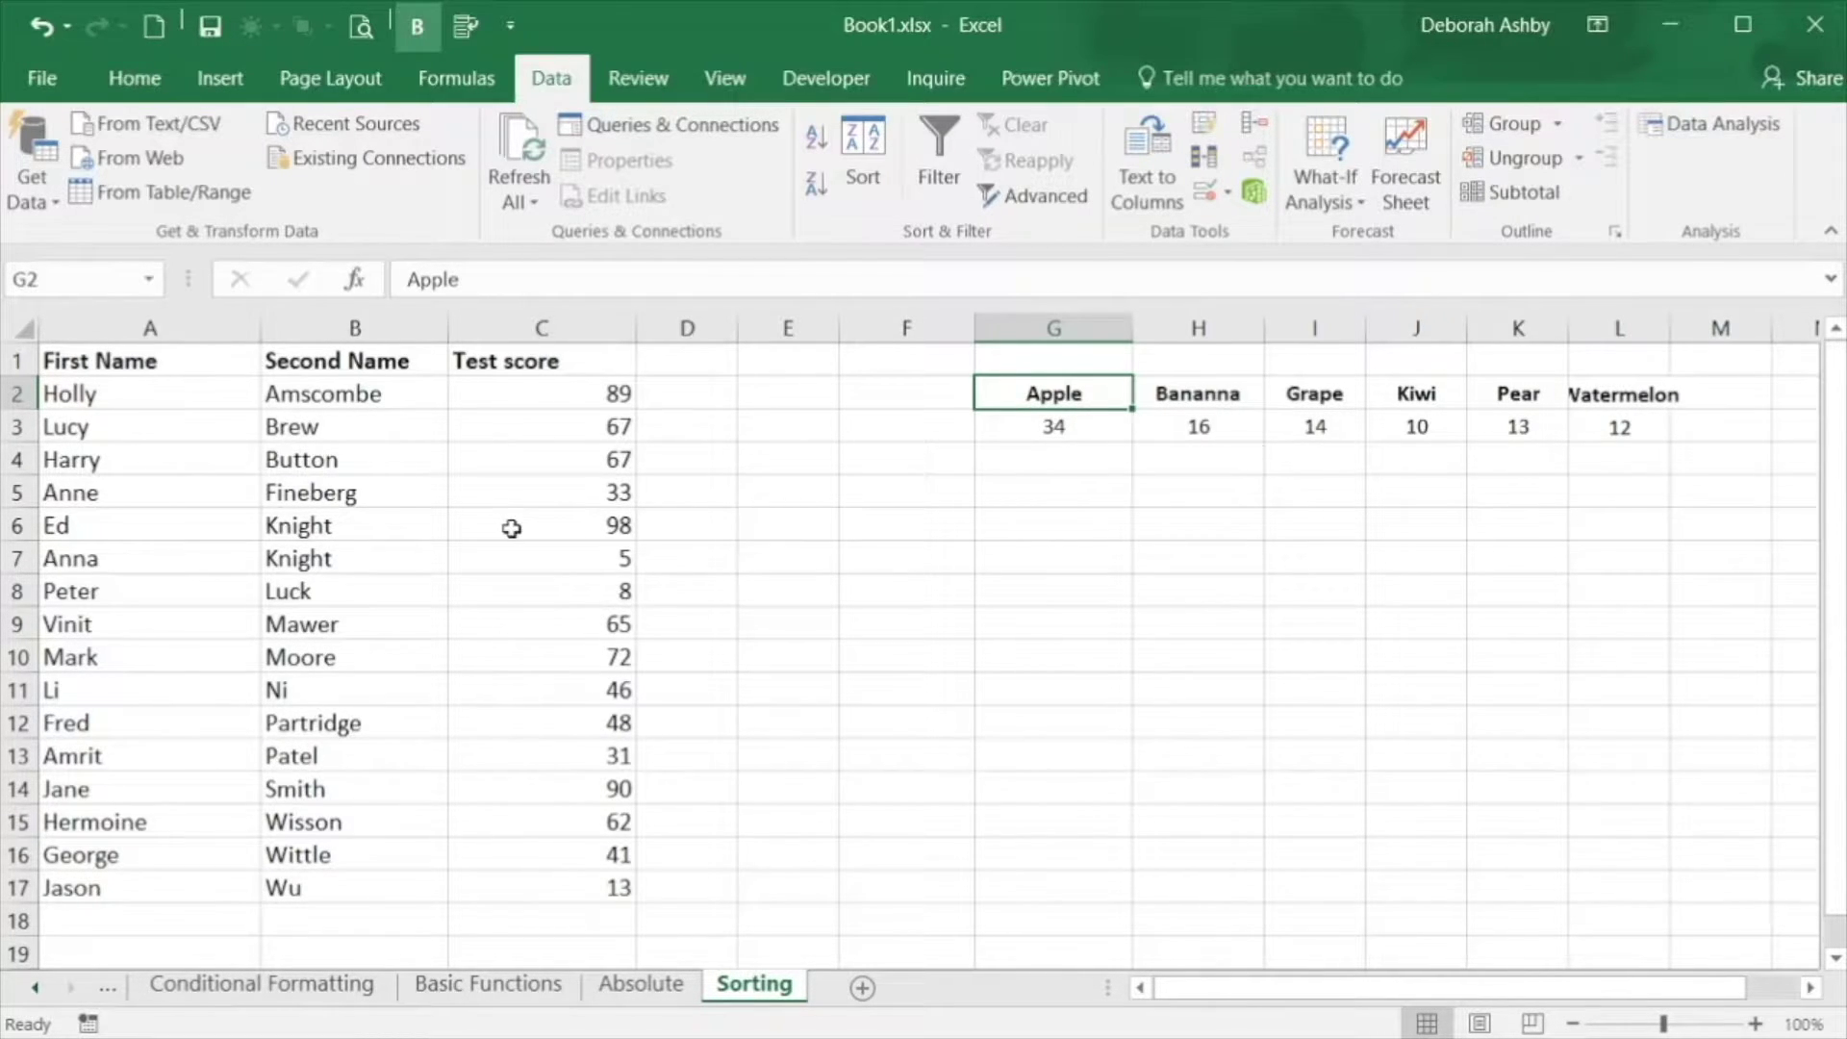
Turn on filters and limit First Name to Anna, Anne and Ed
click(172, 366)
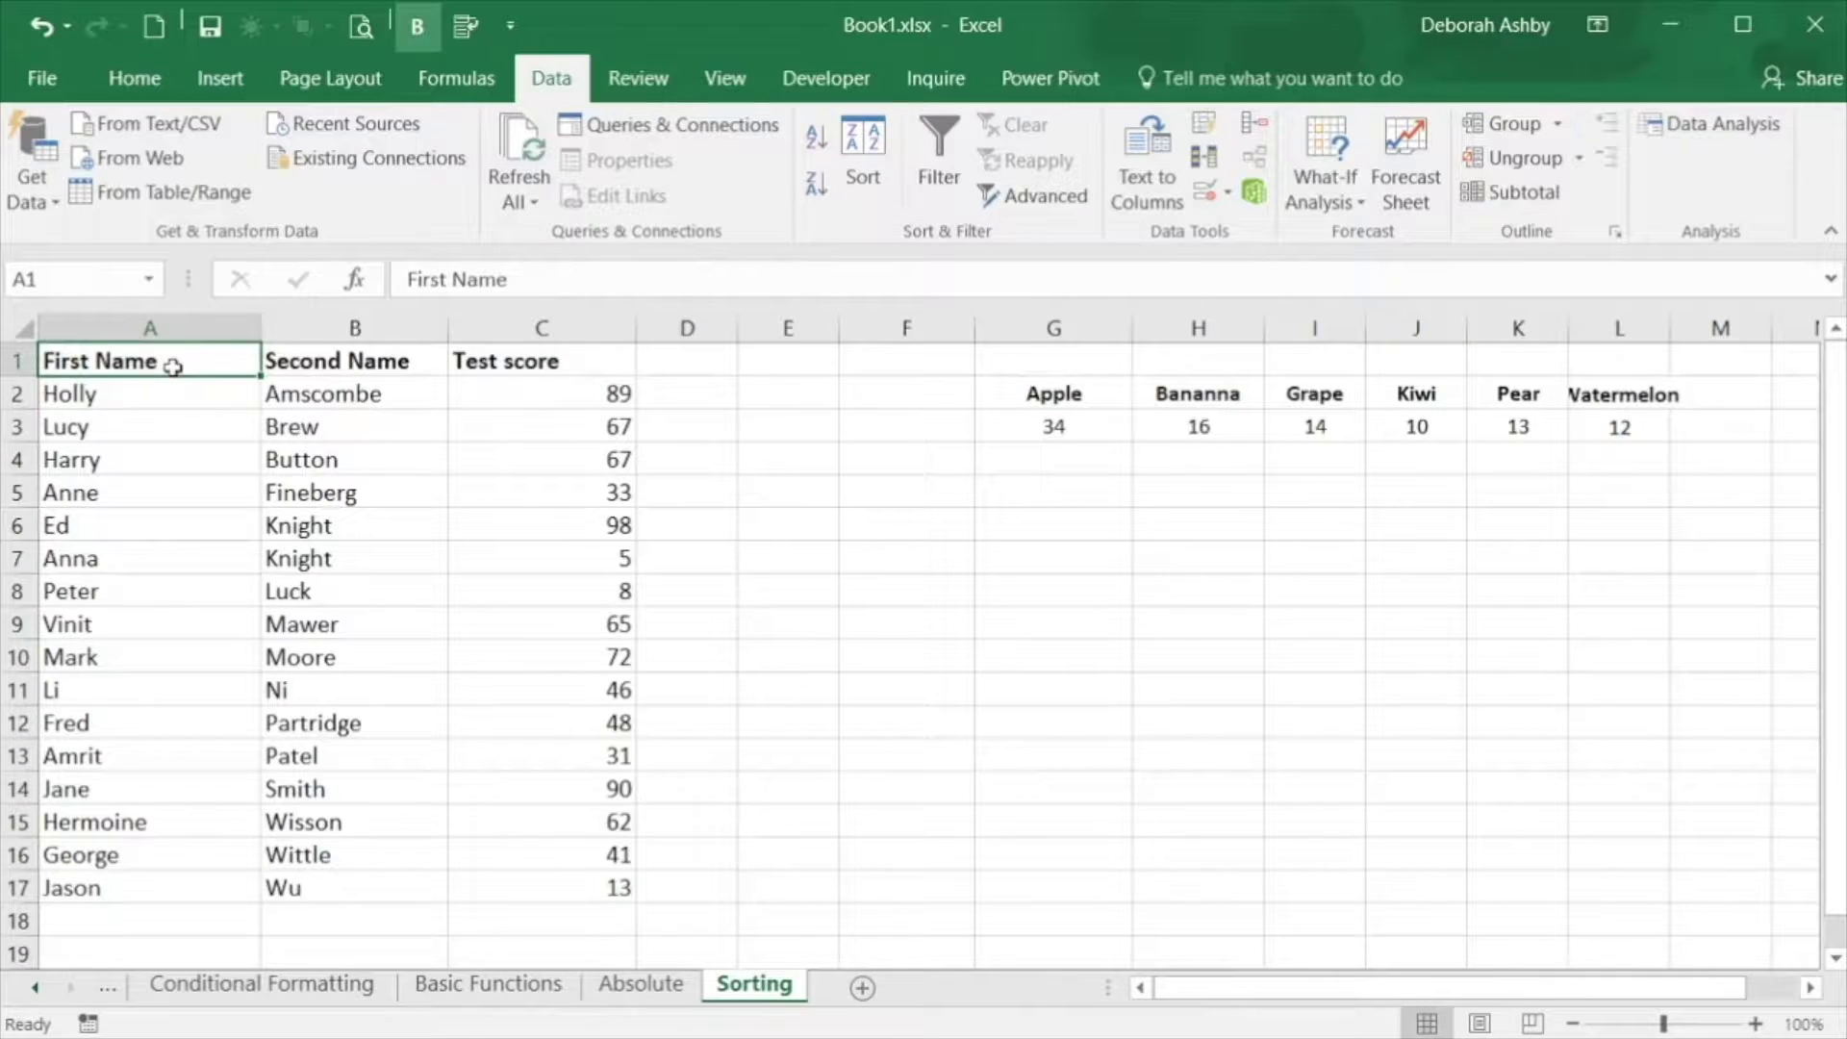
click(945, 166)
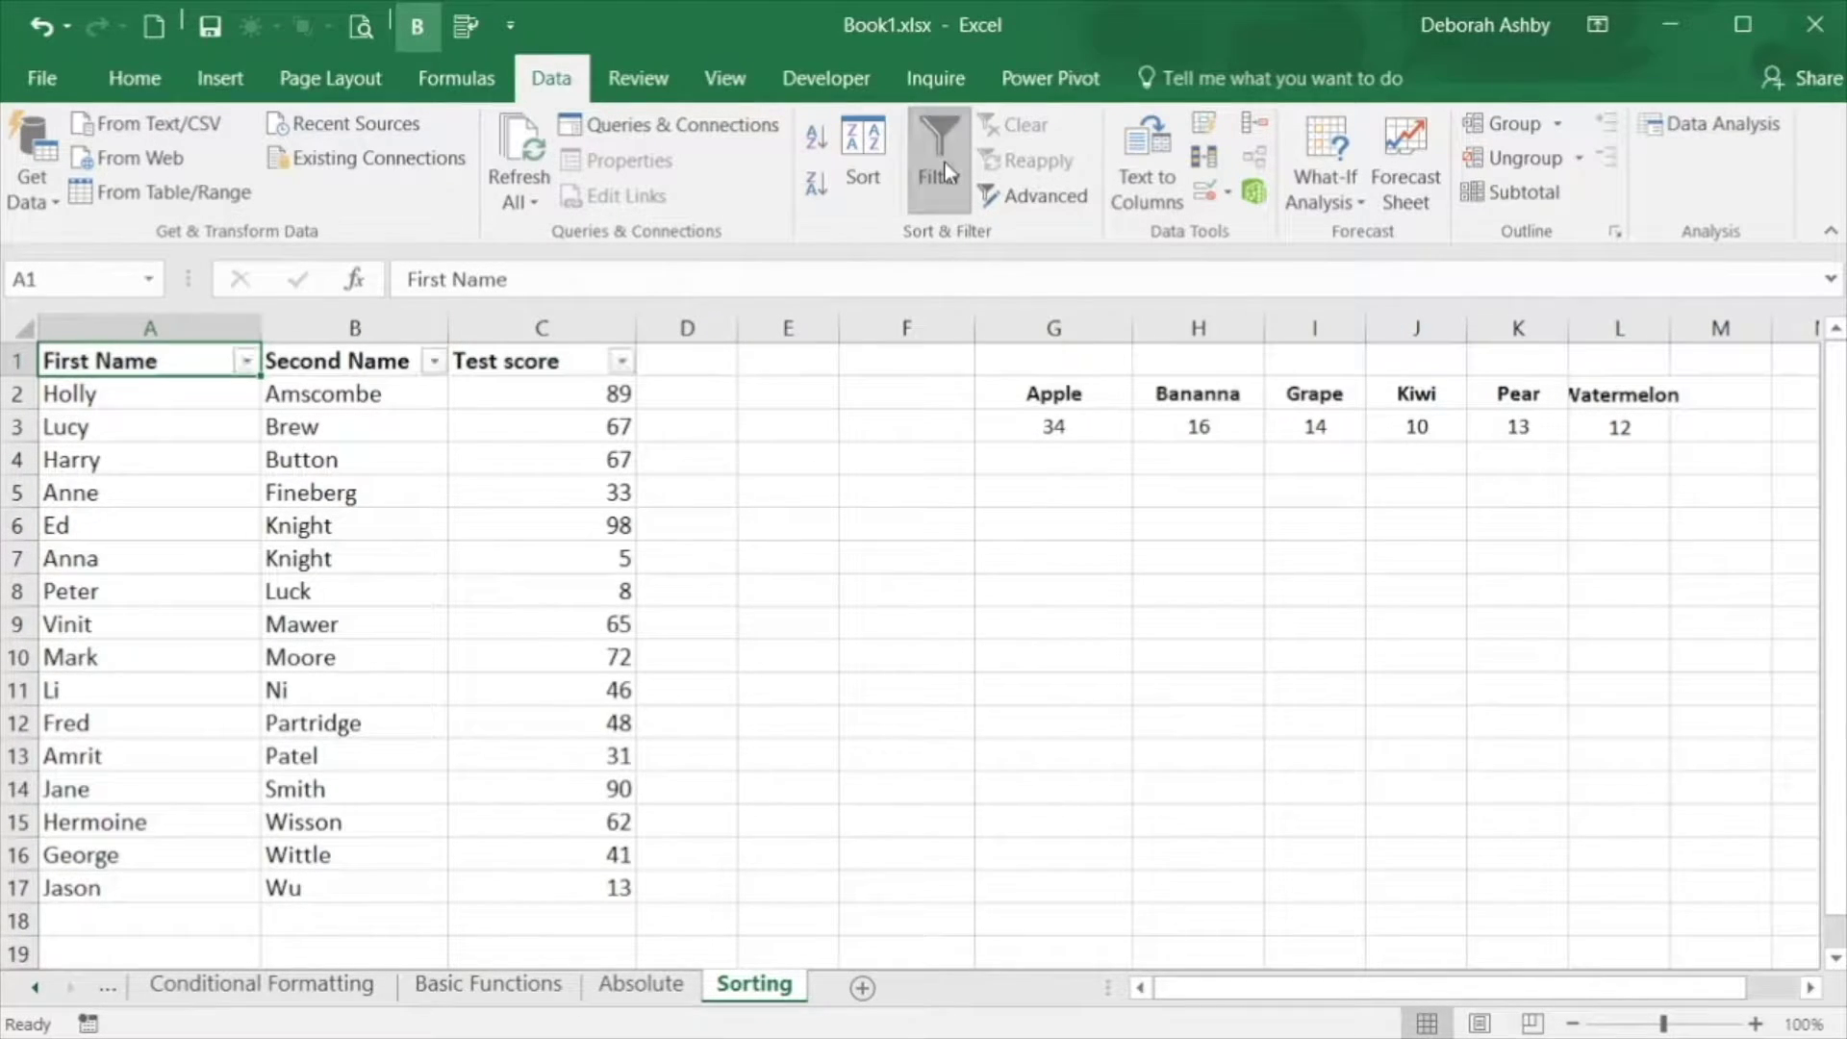
click(248, 361)
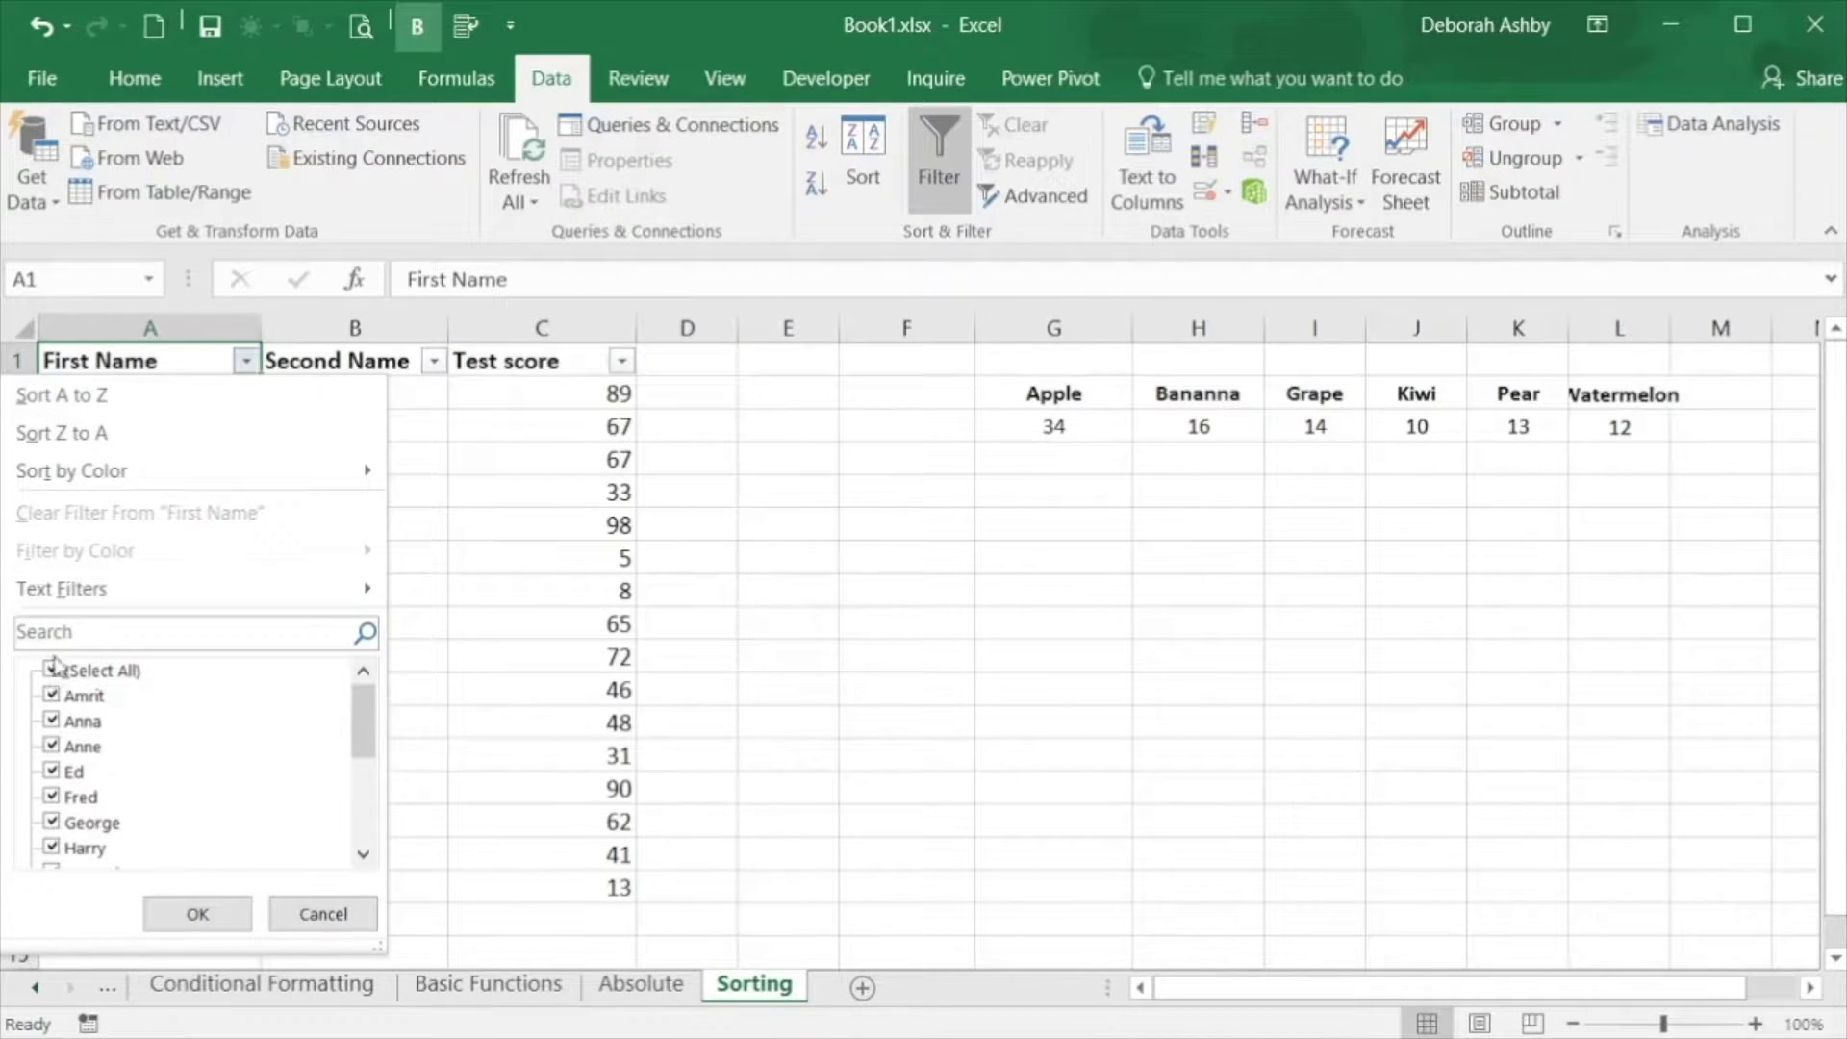
mouse_move(59, 601)
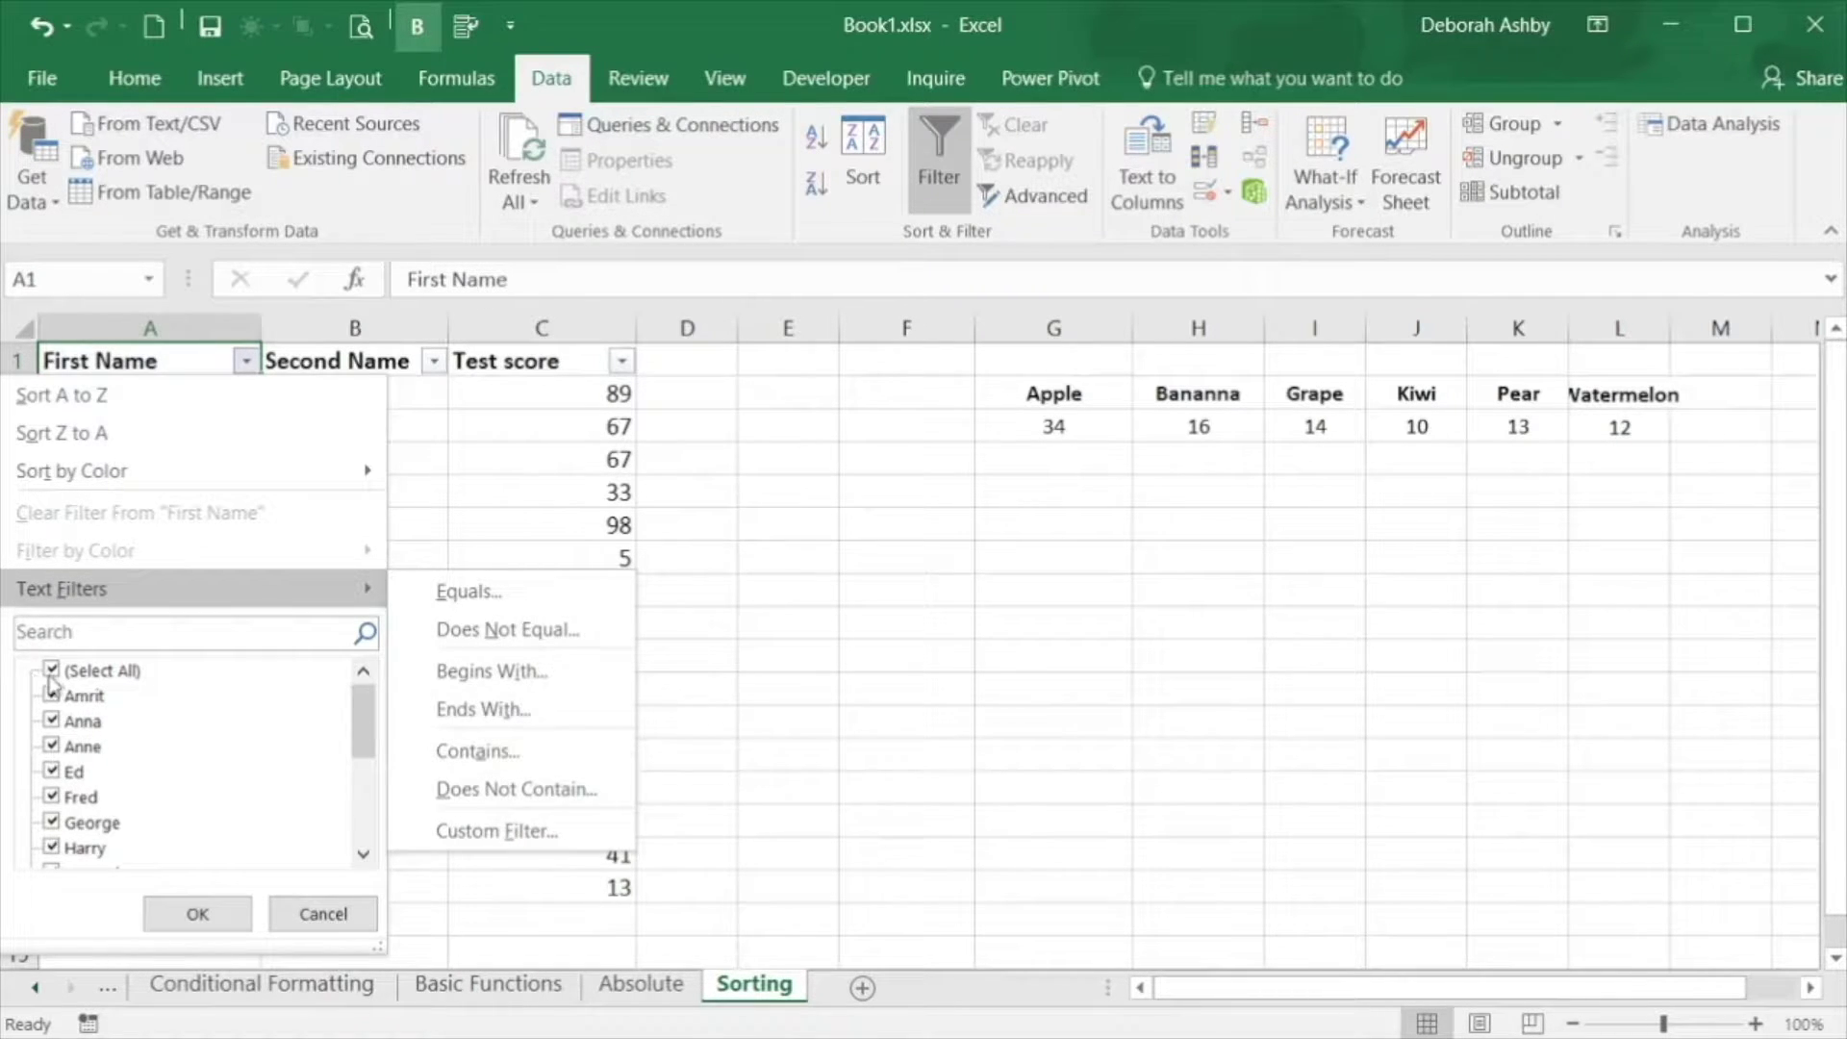
click(52, 671)
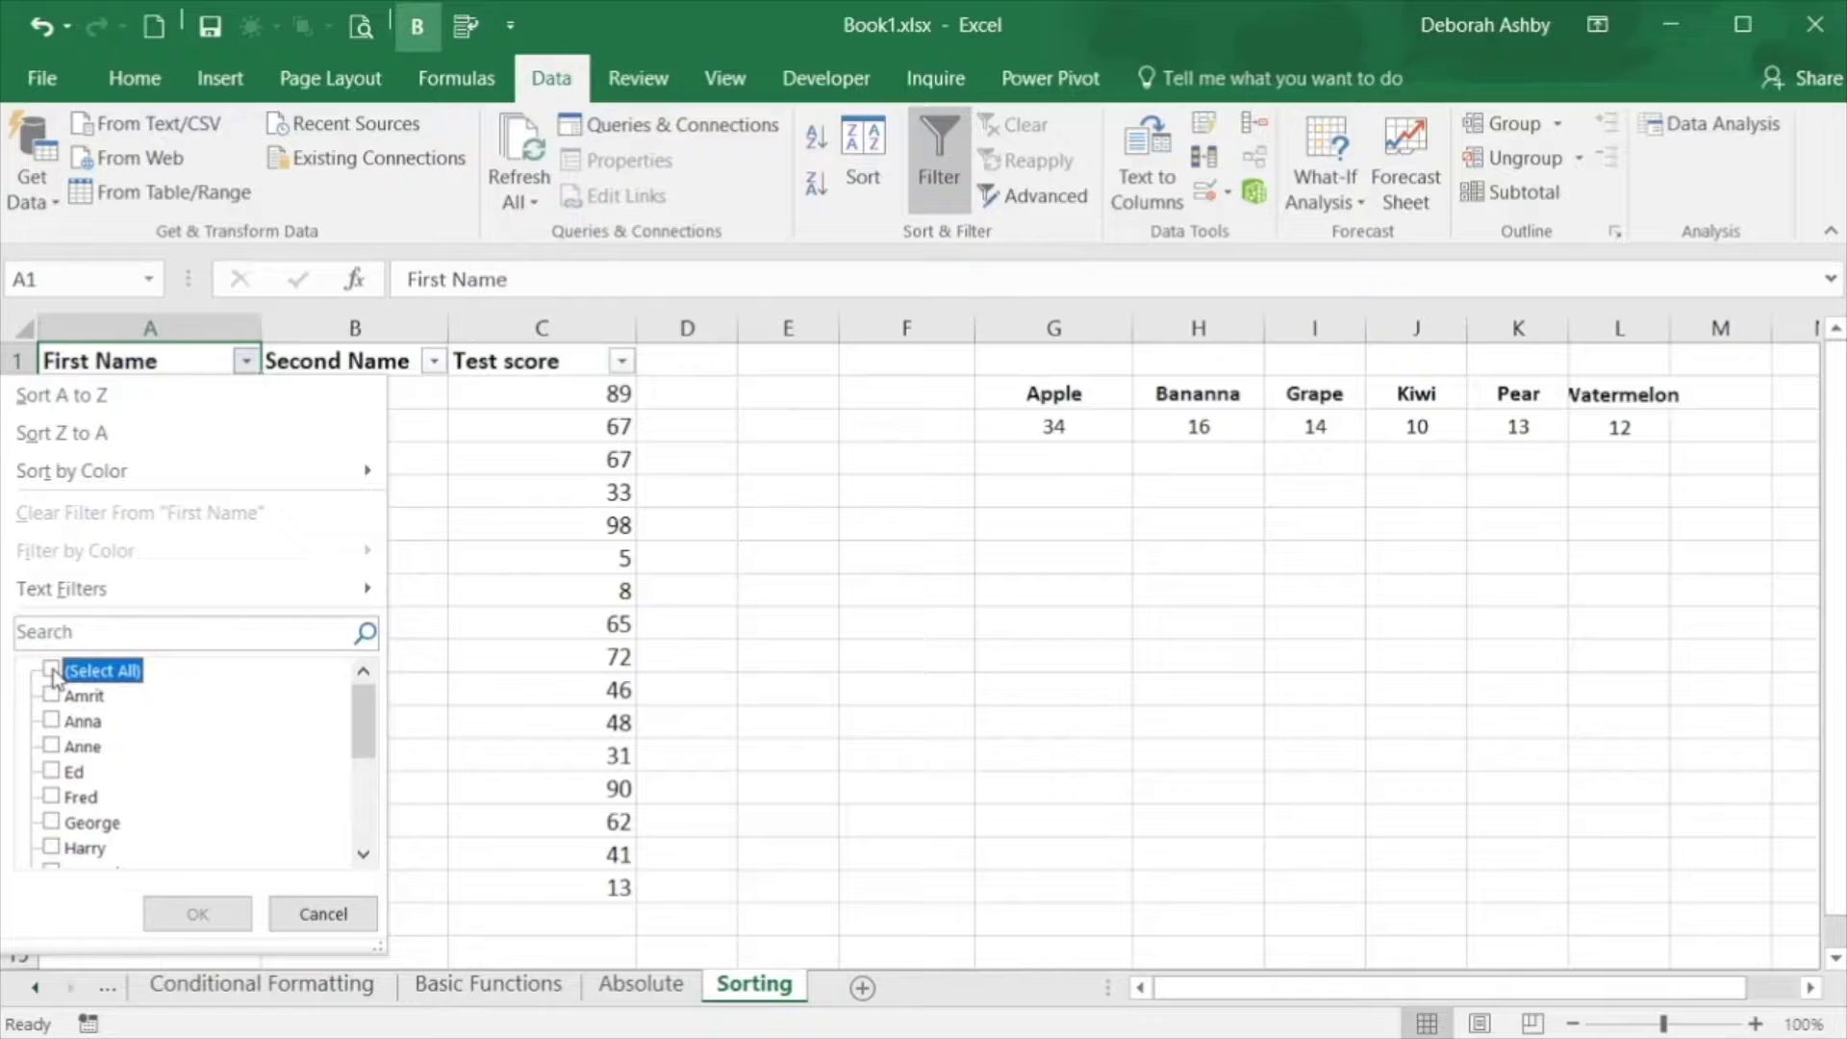
click(51, 721)
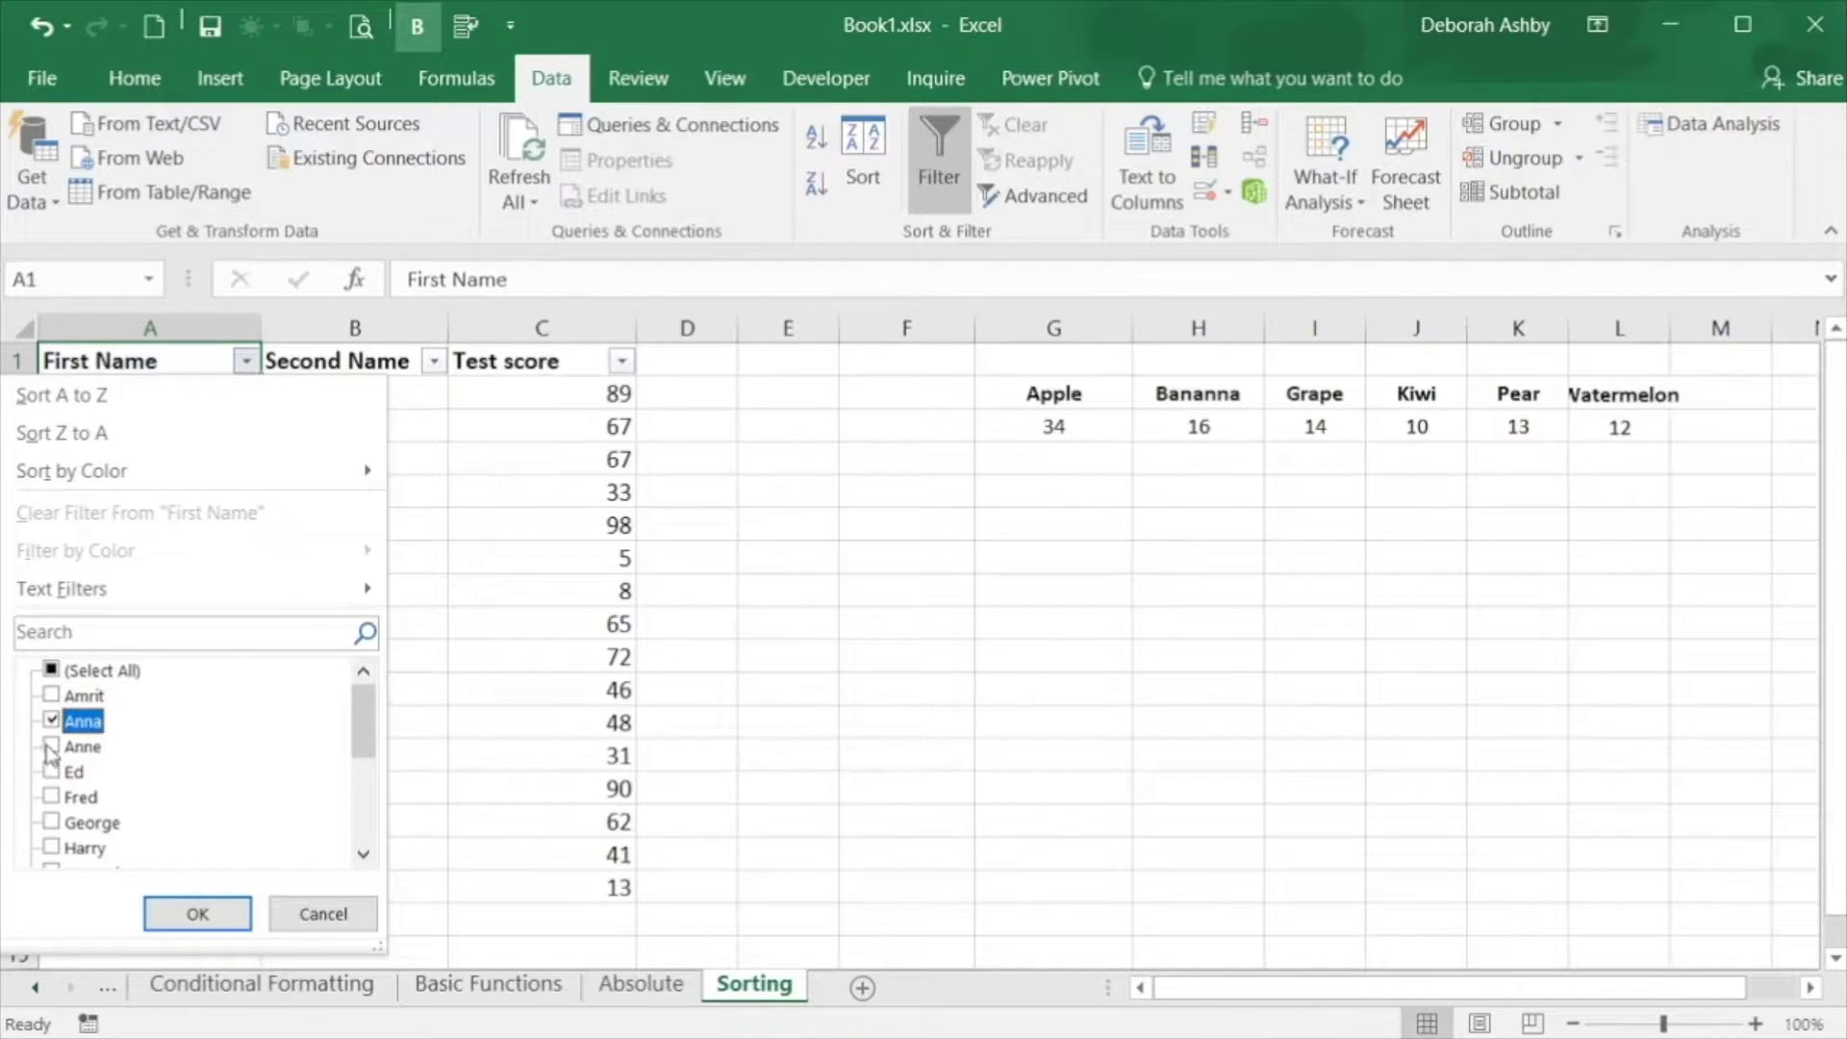
click(52, 746)
click(51, 772)
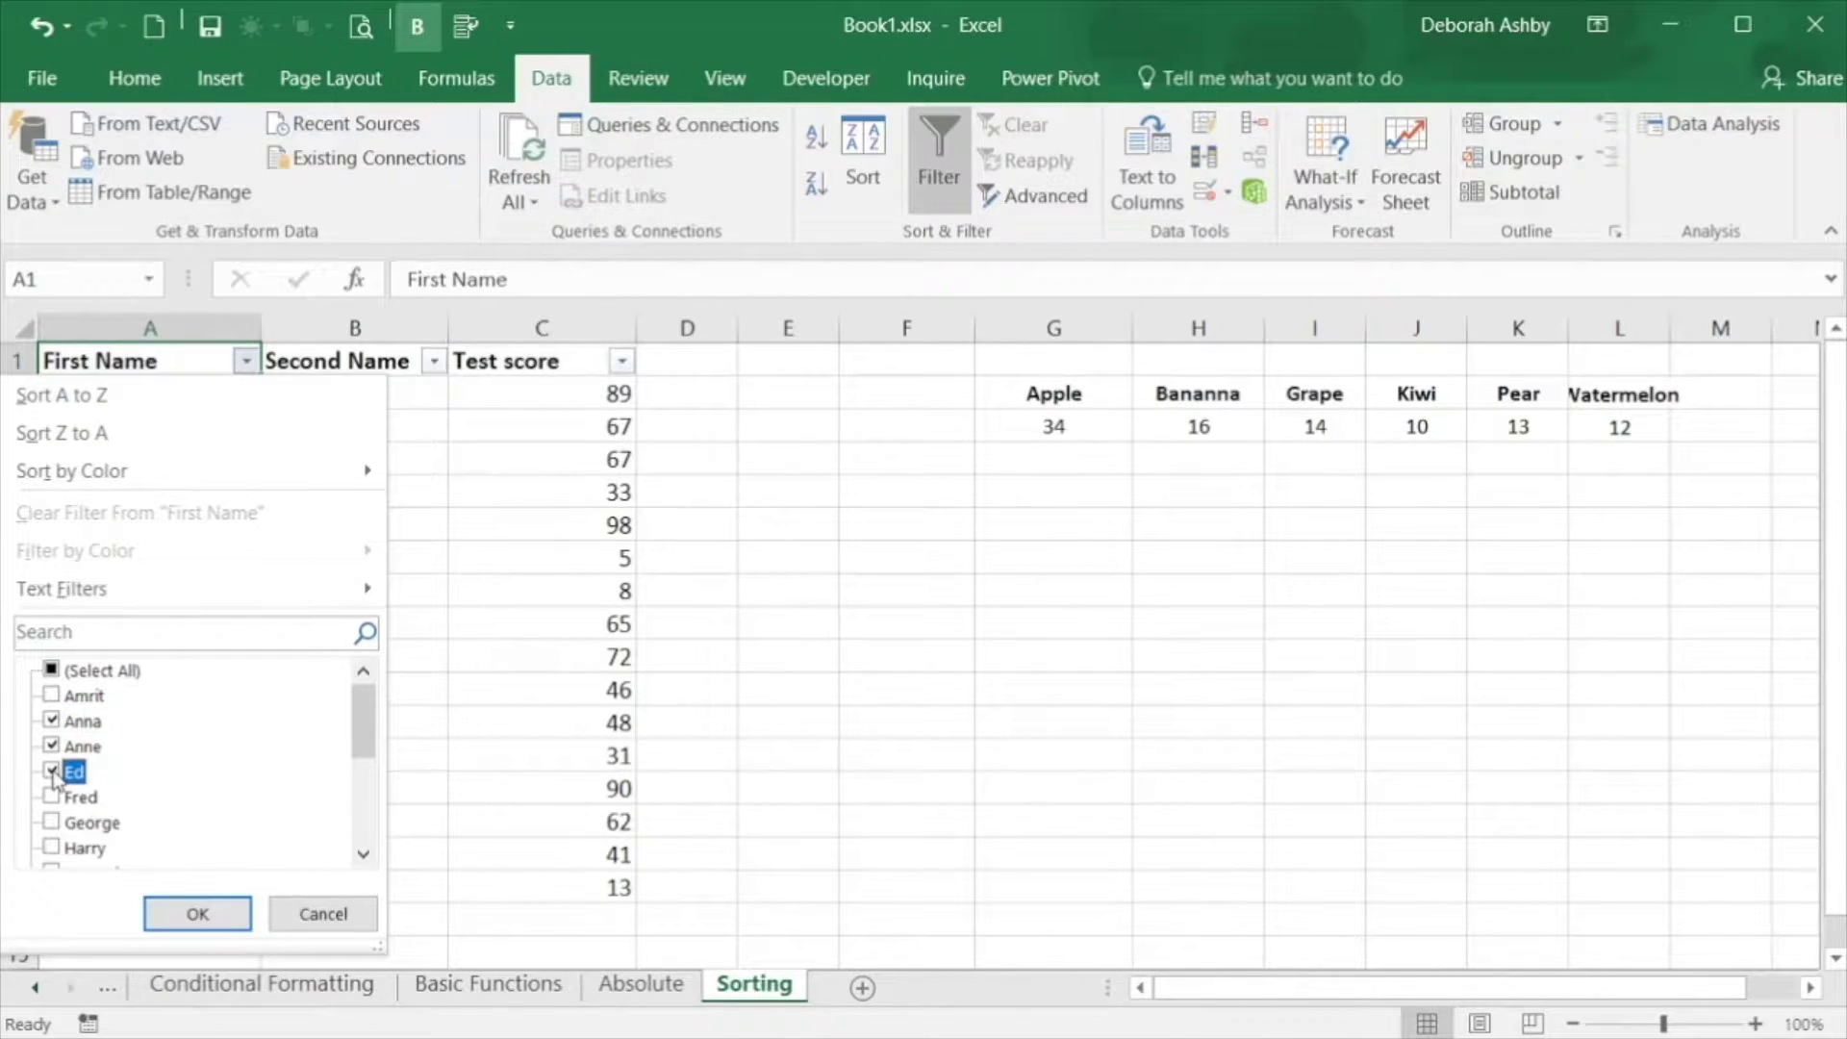
click(198, 914)
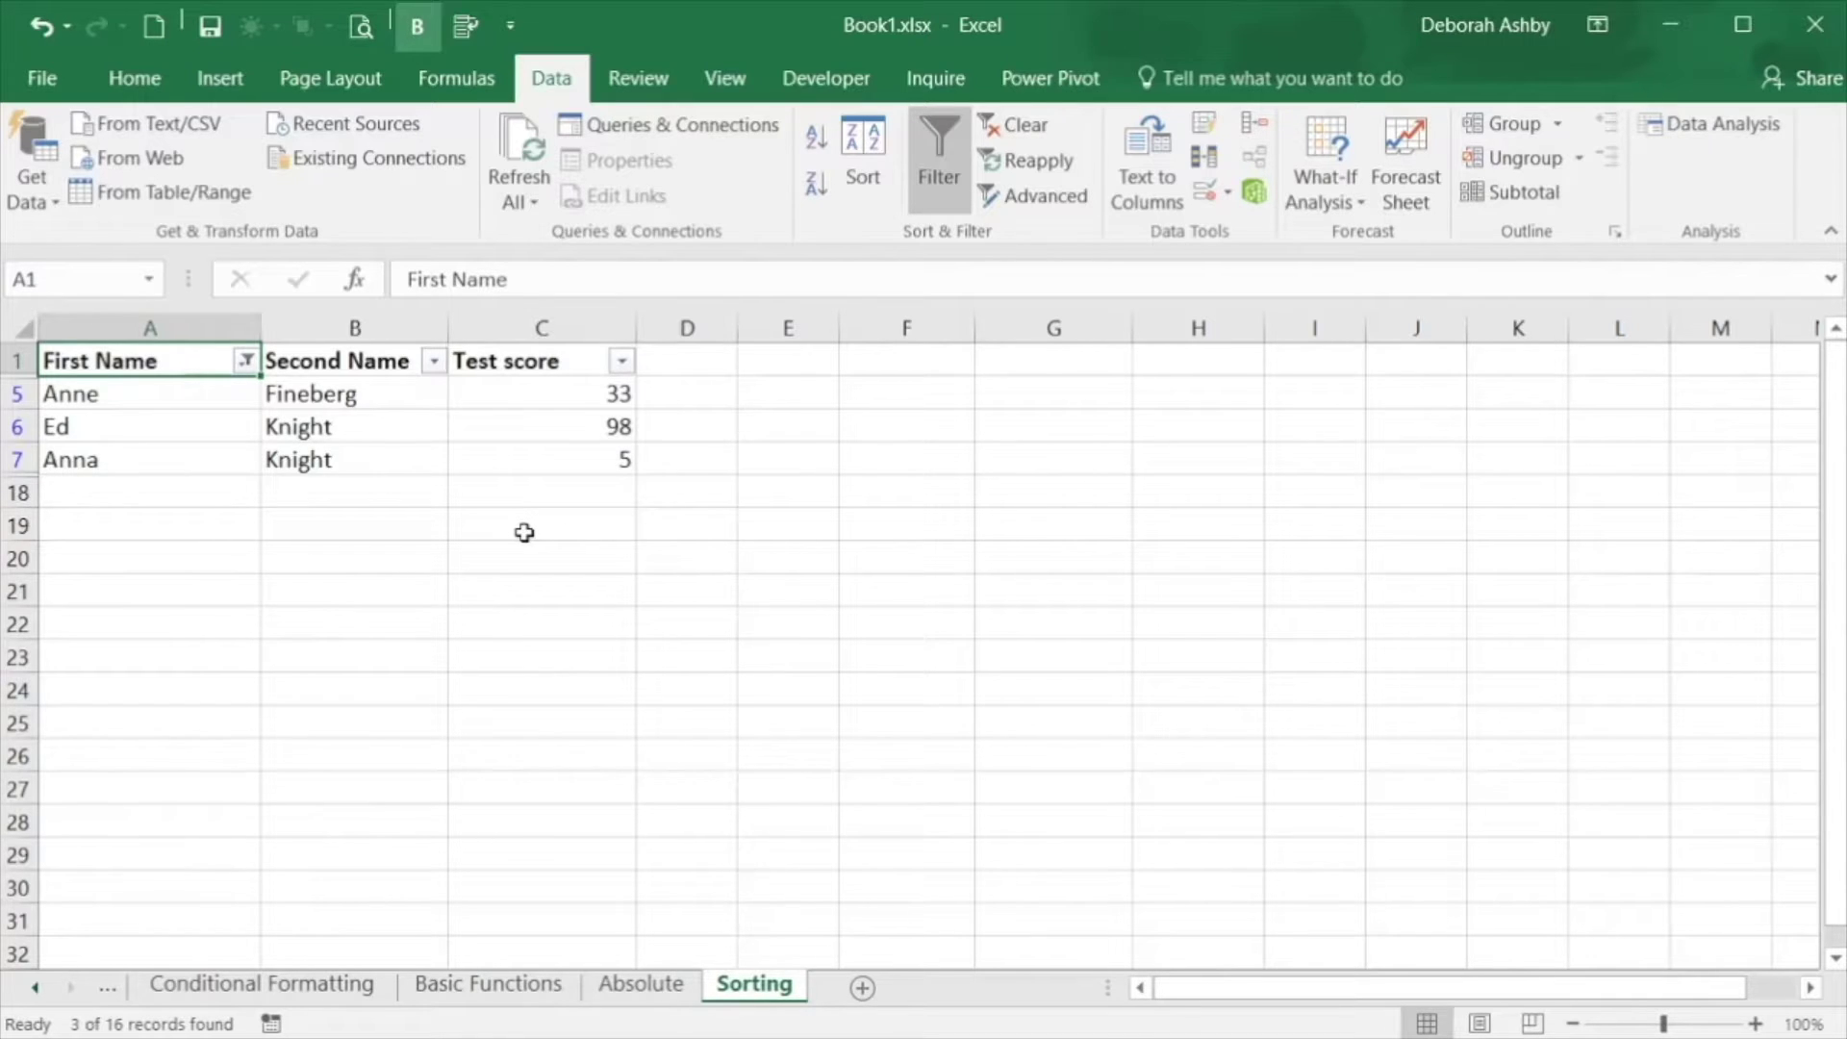
Clear the First Name filter, filter Second Name equals Knight, then clear that filter
click(246, 359)
click(226, 516)
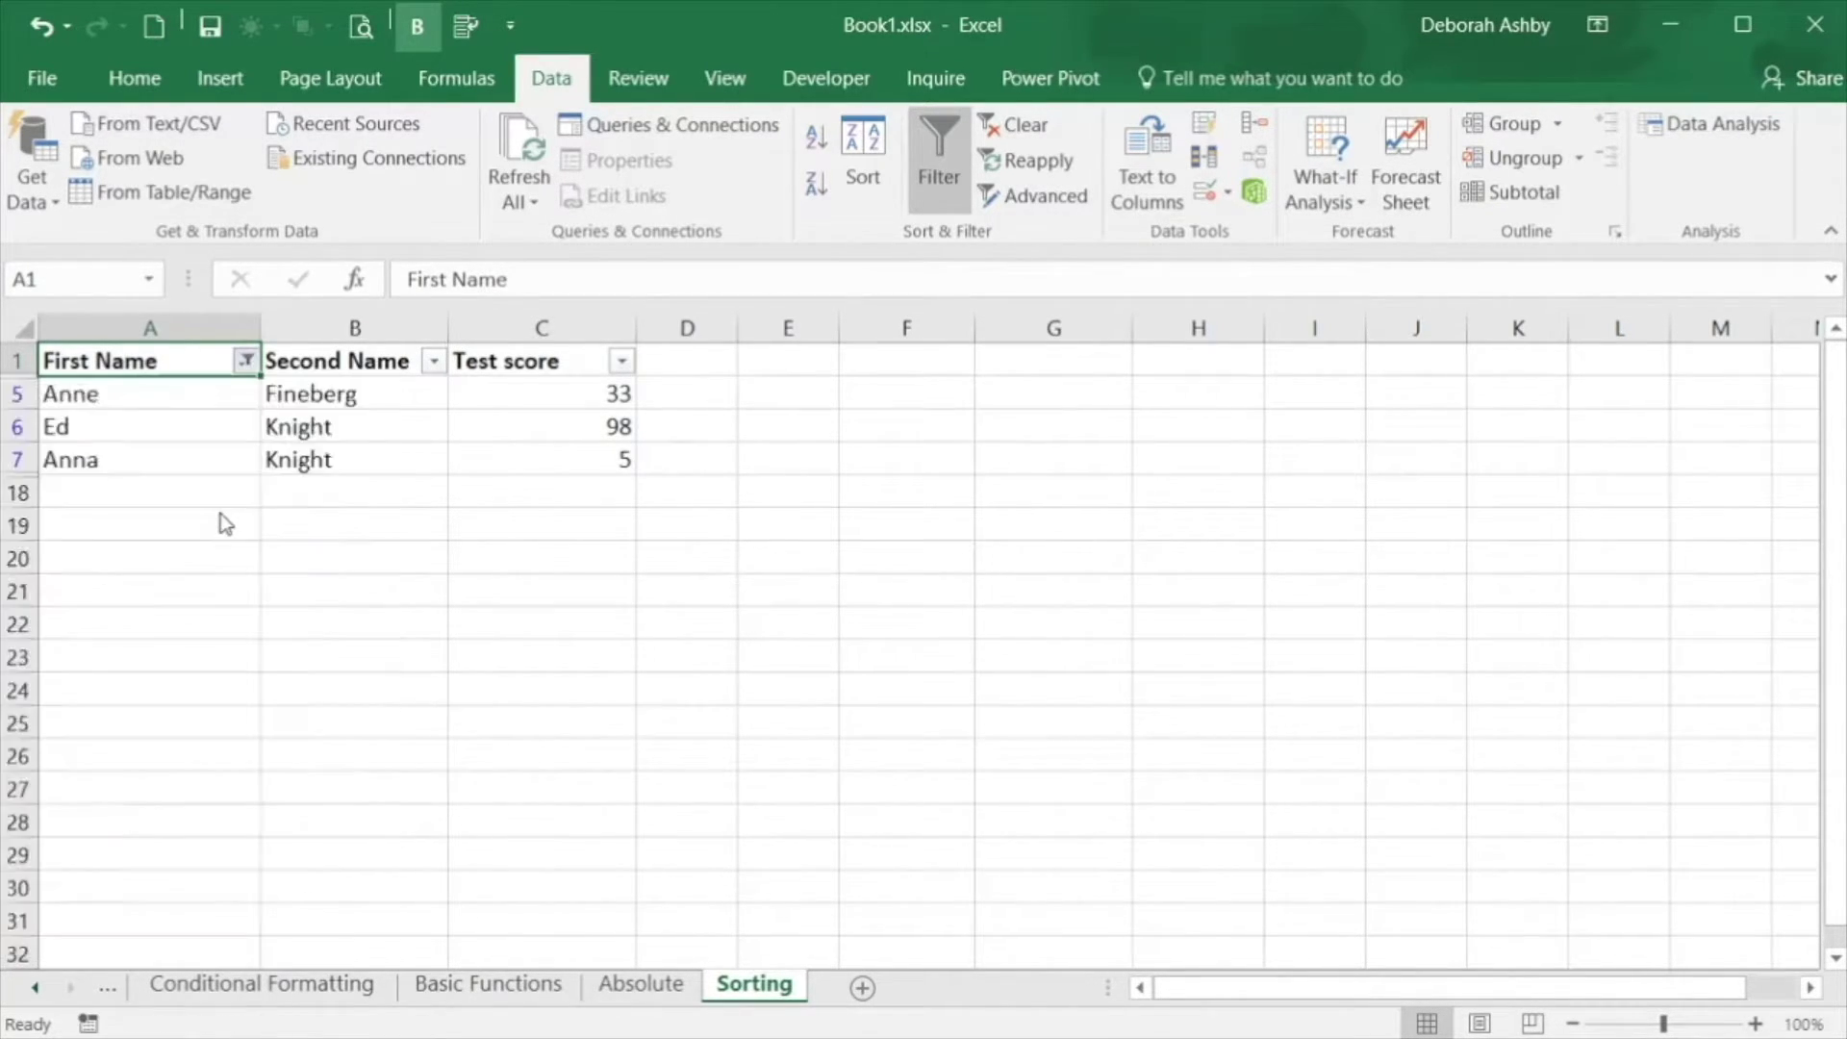
click(434, 361)
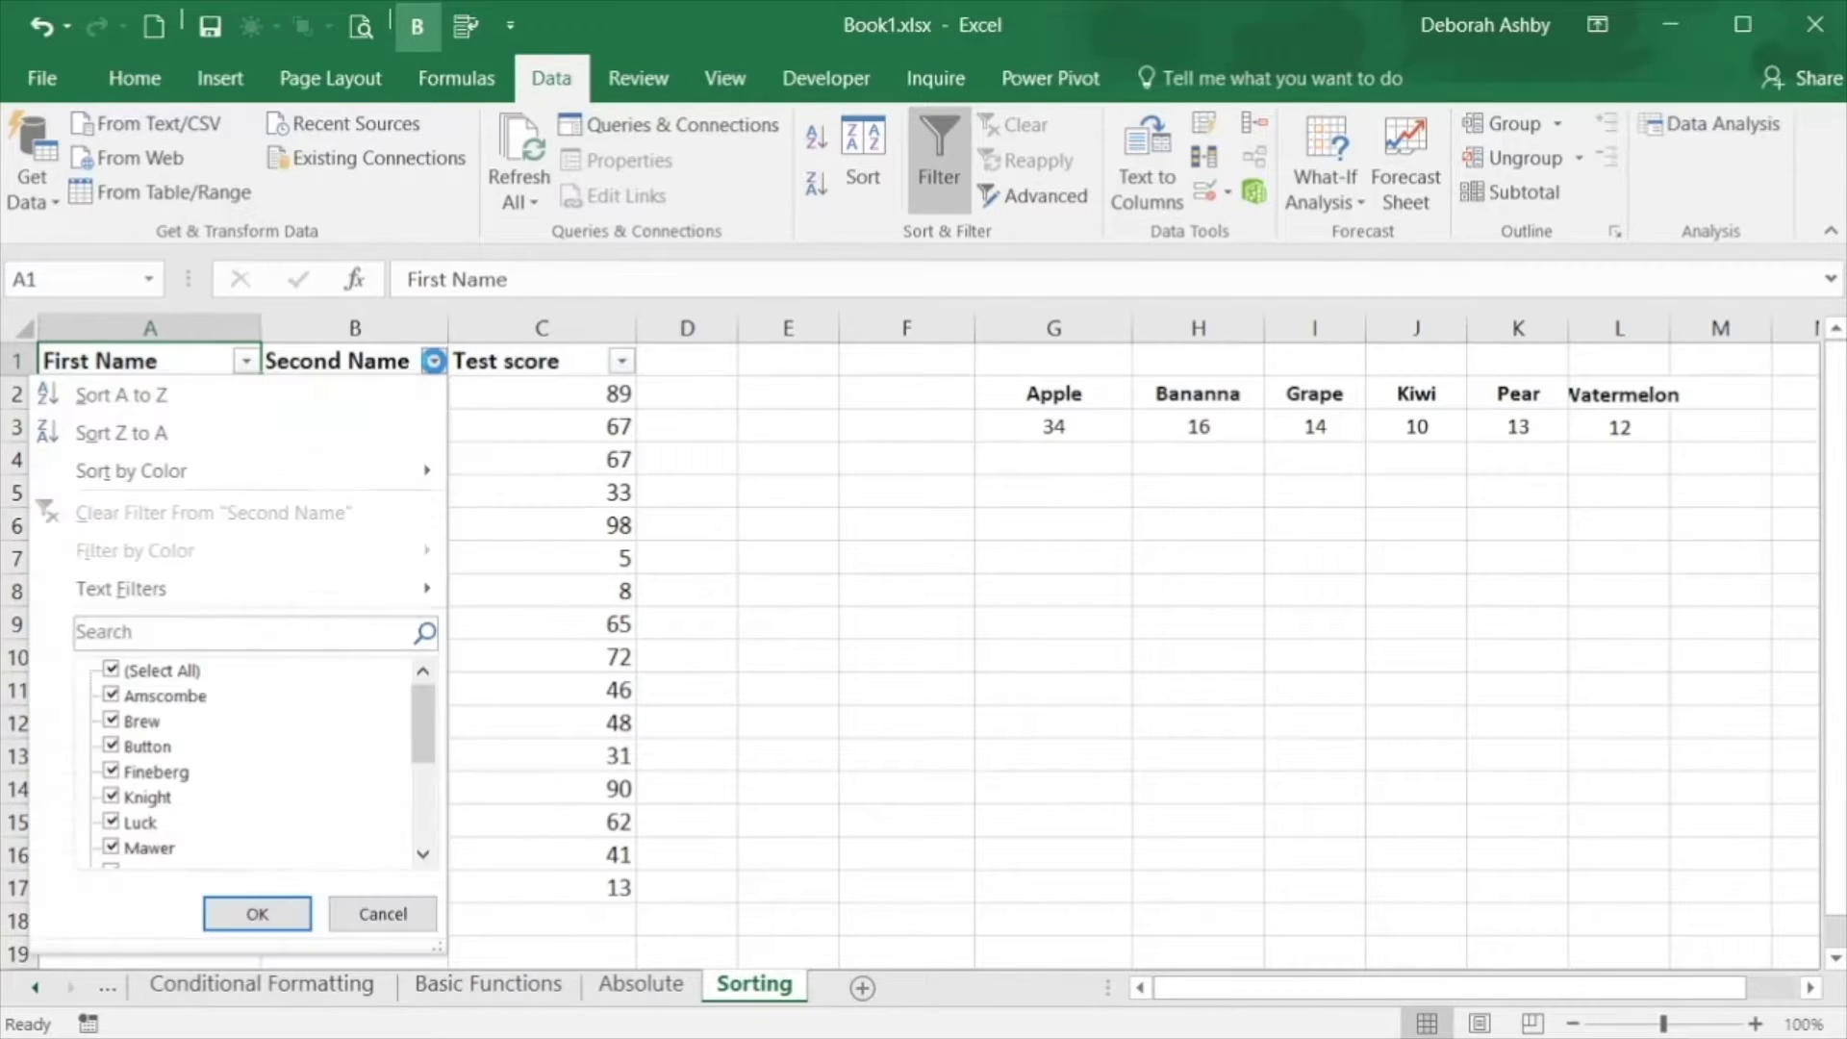
mouse_move(329, 591)
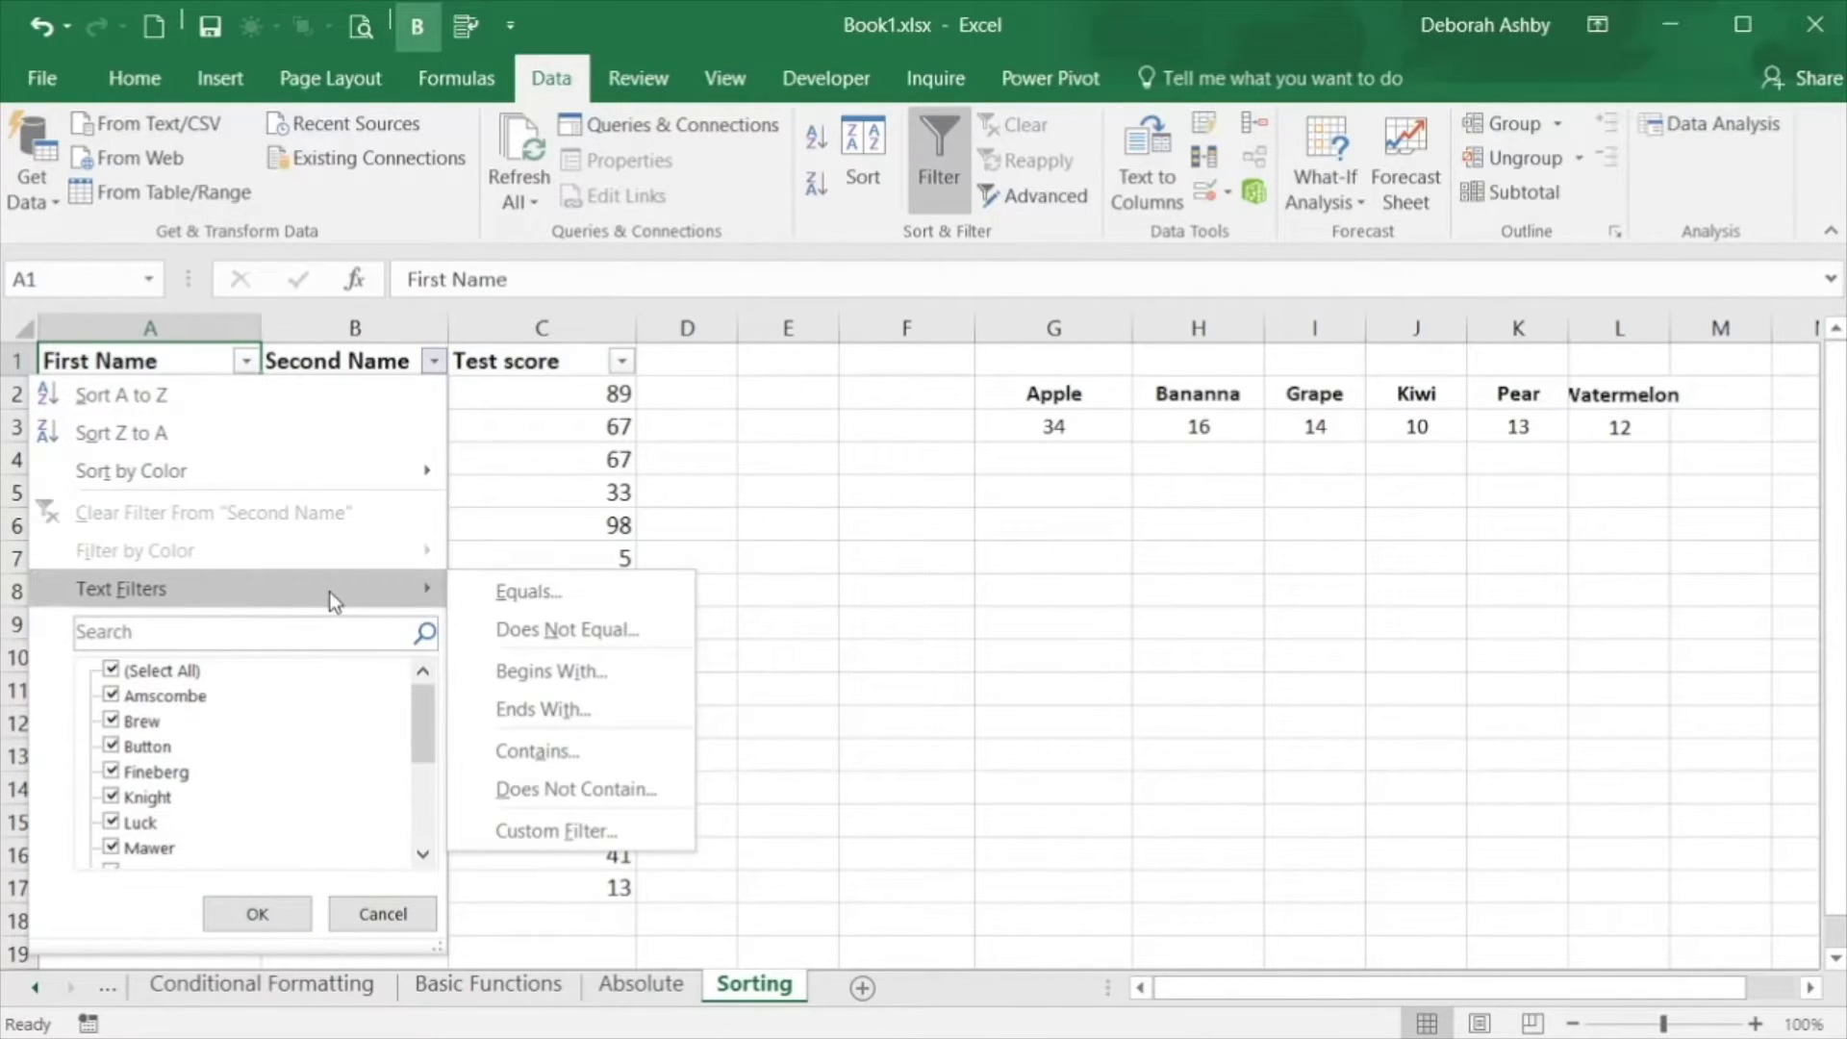
click(521, 601)
text(Knight)
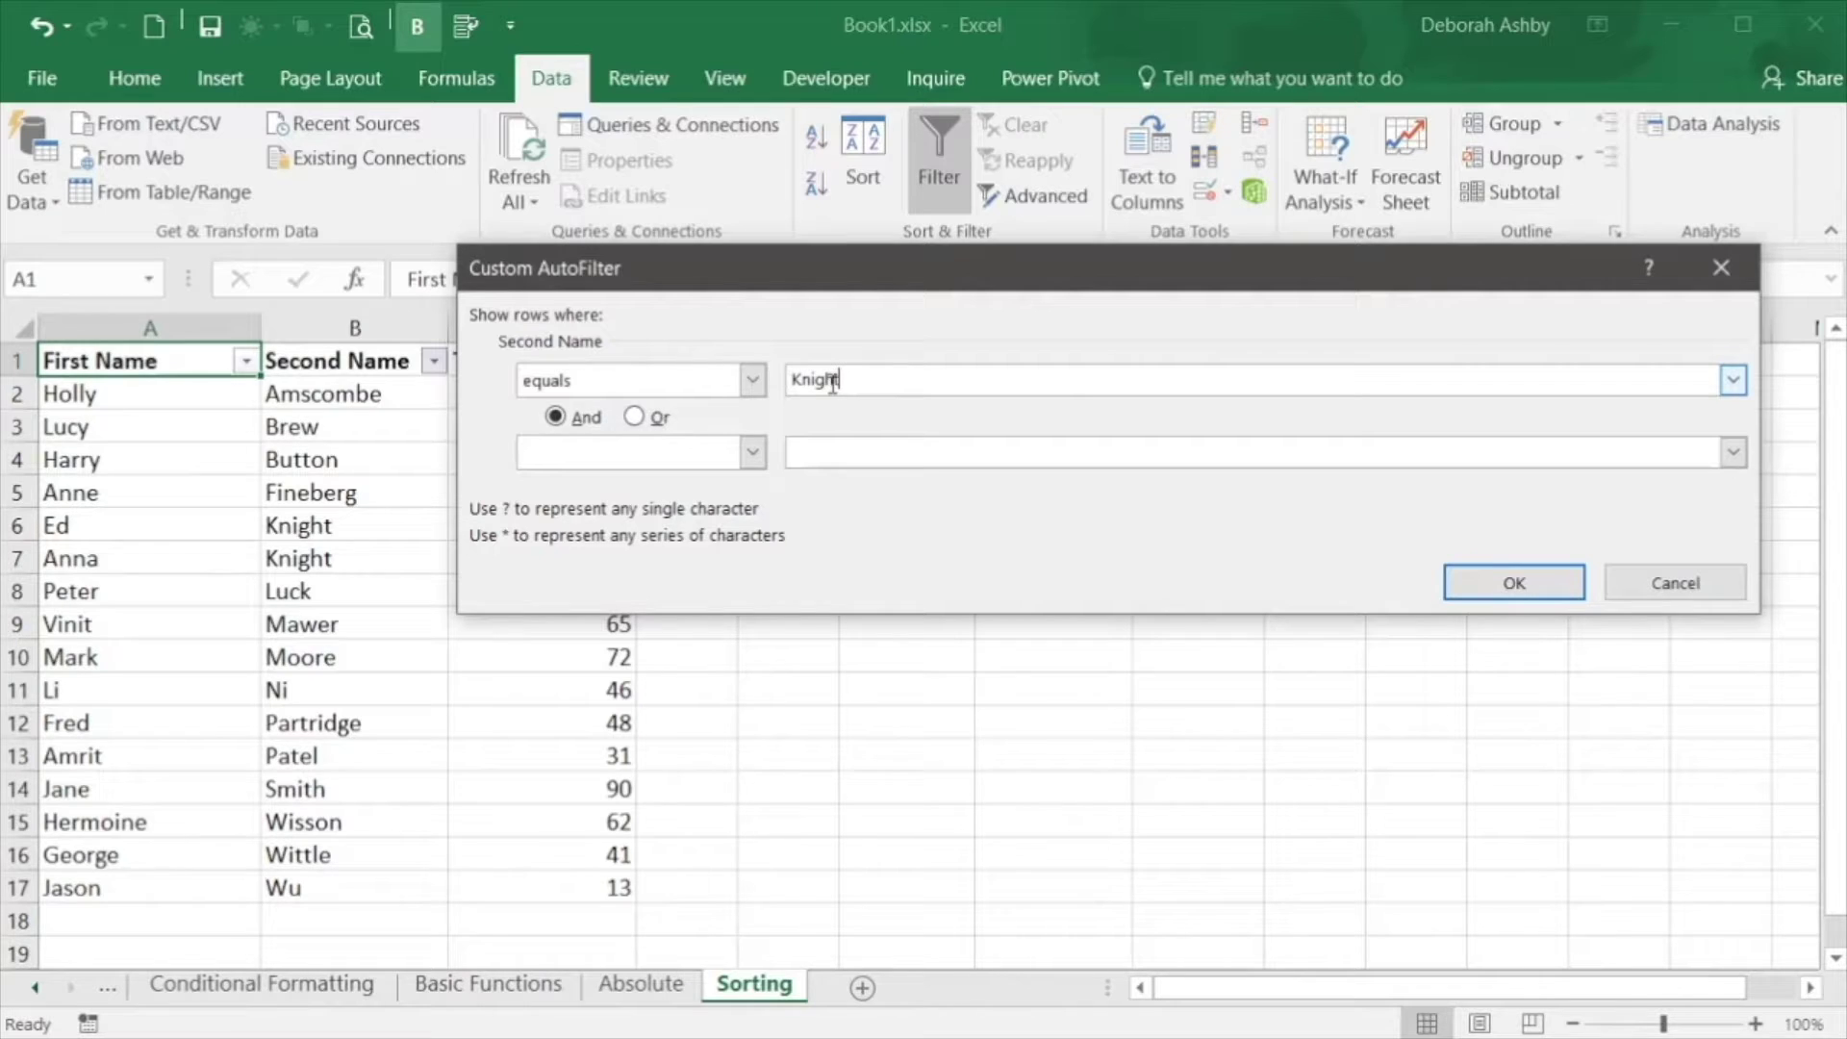
click(1528, 585)
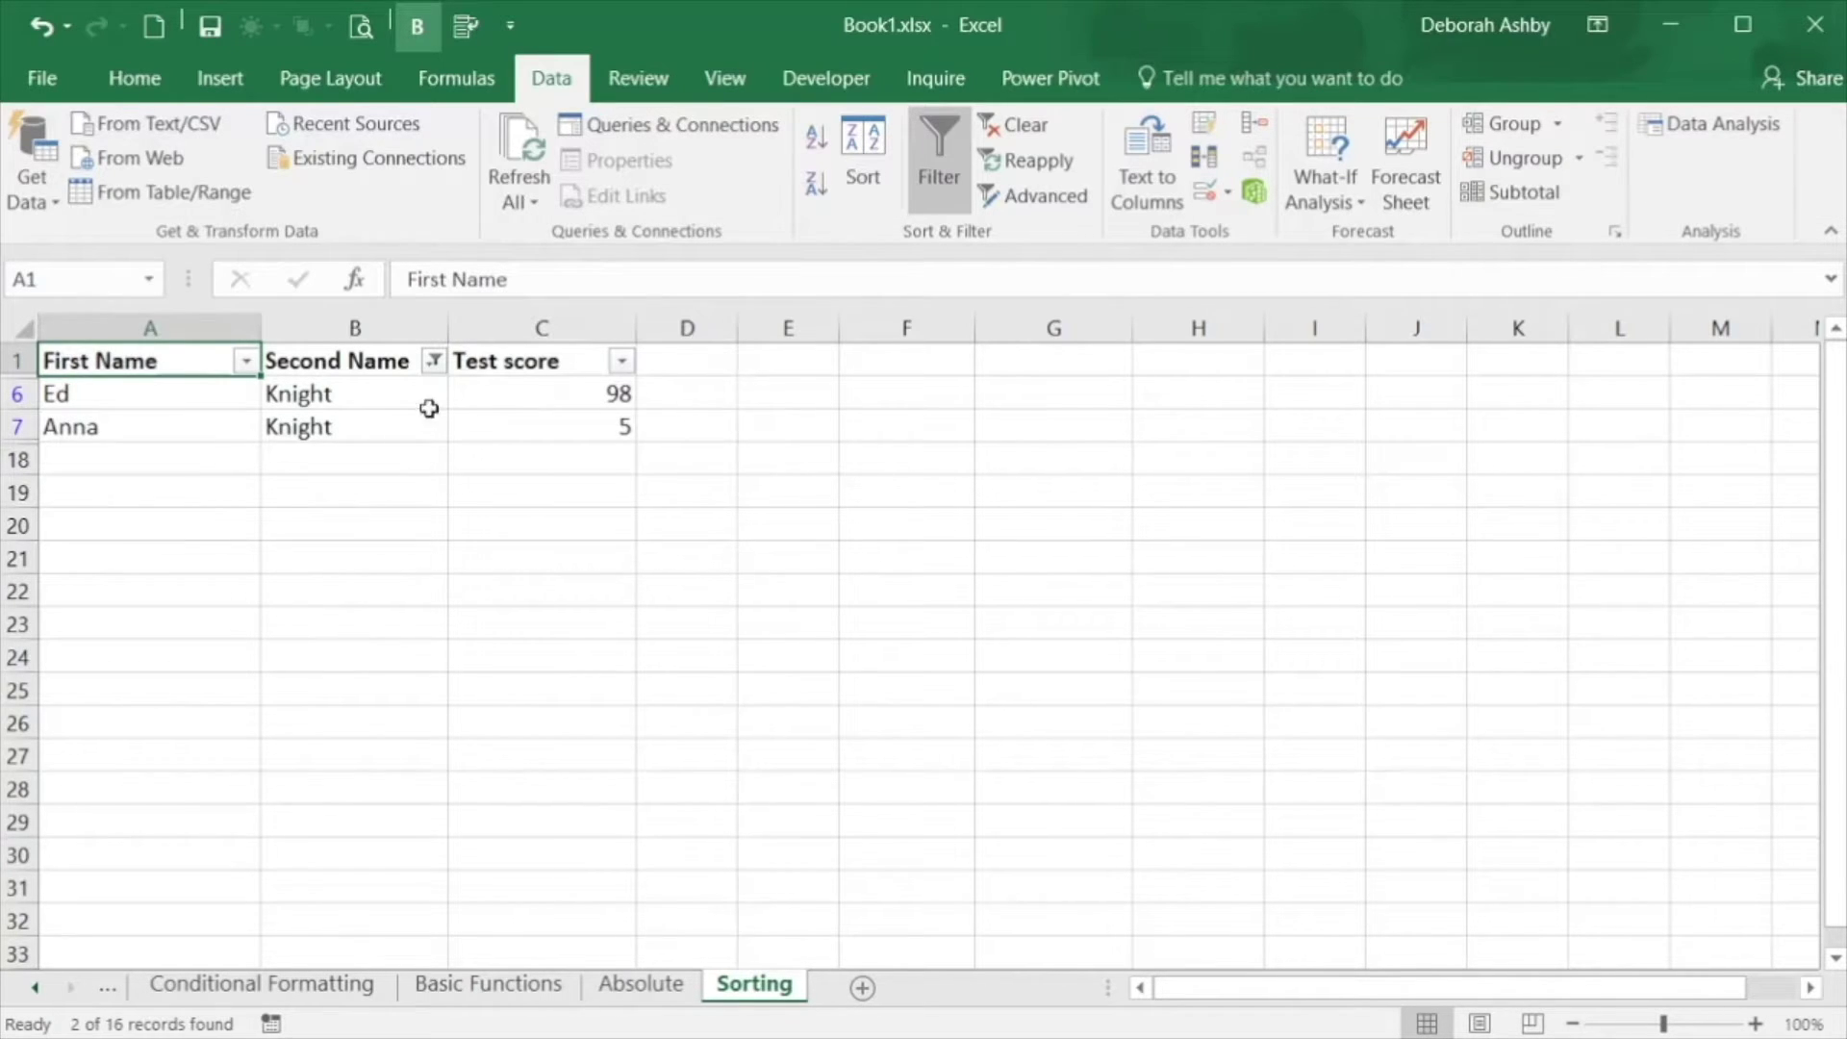
click(434, 361)
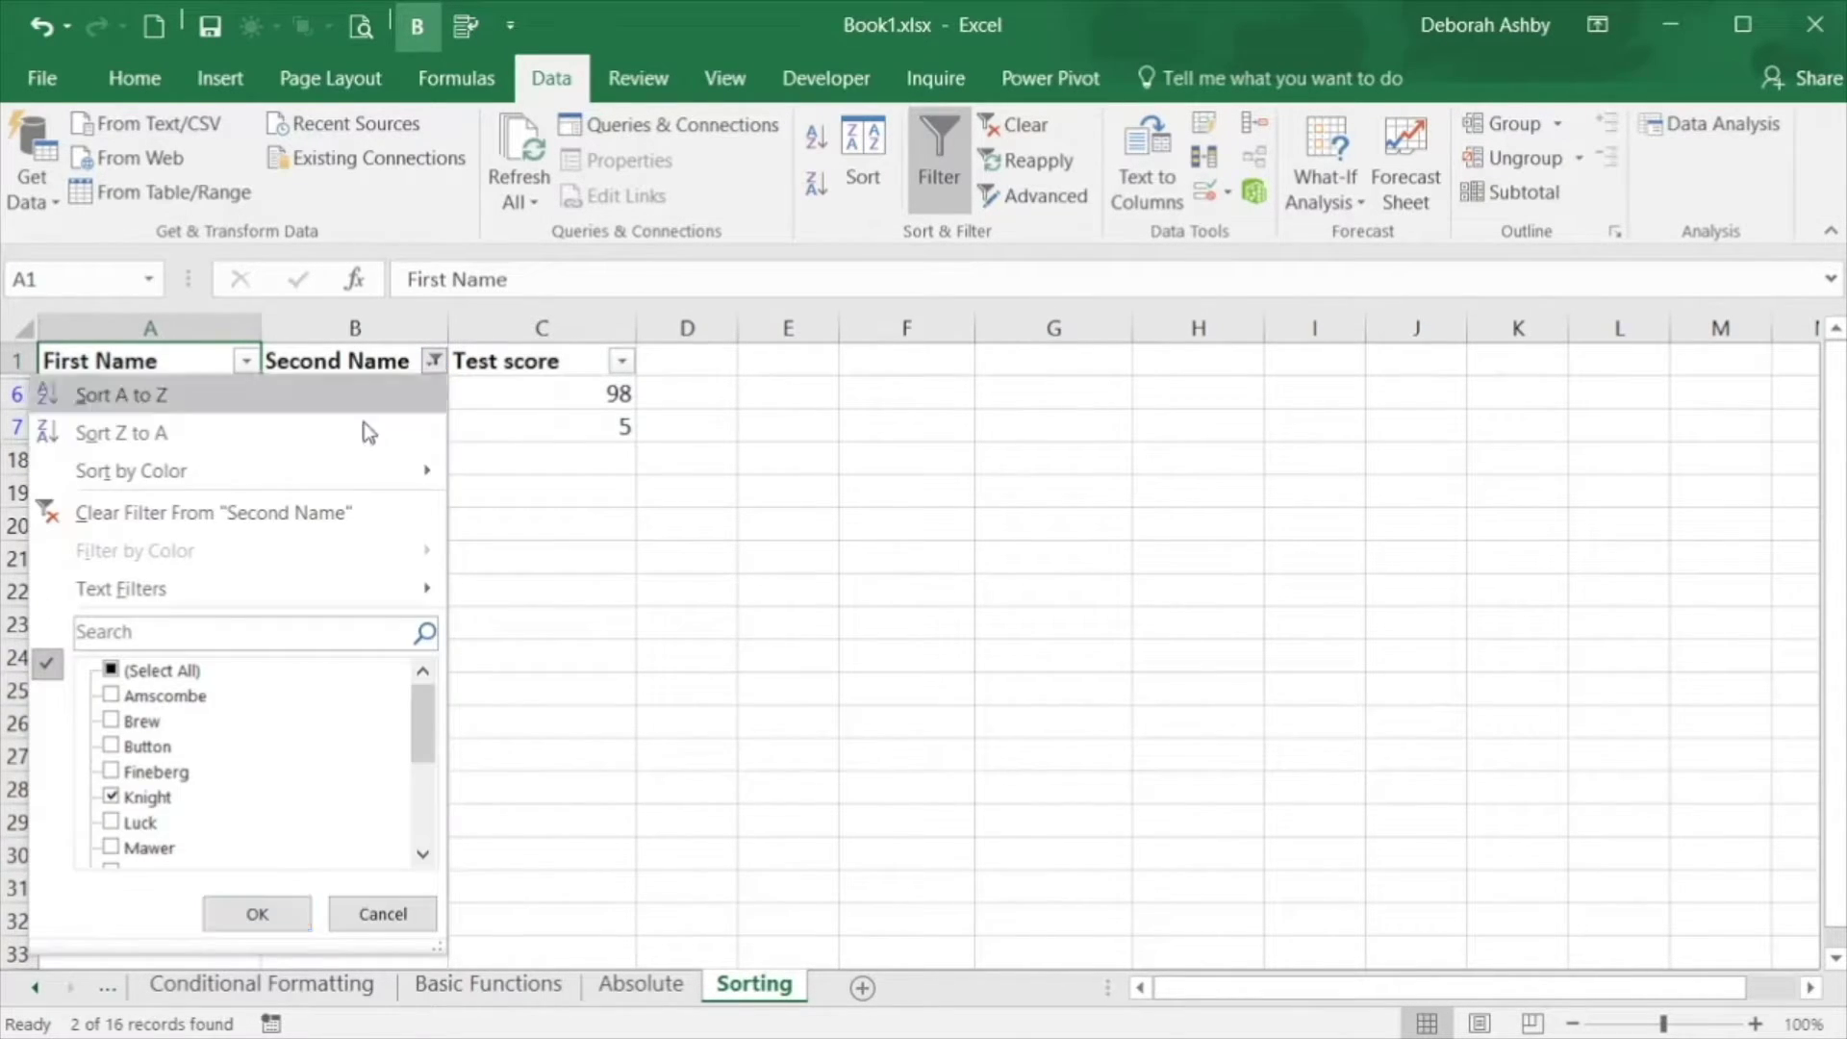
click(308, 511)
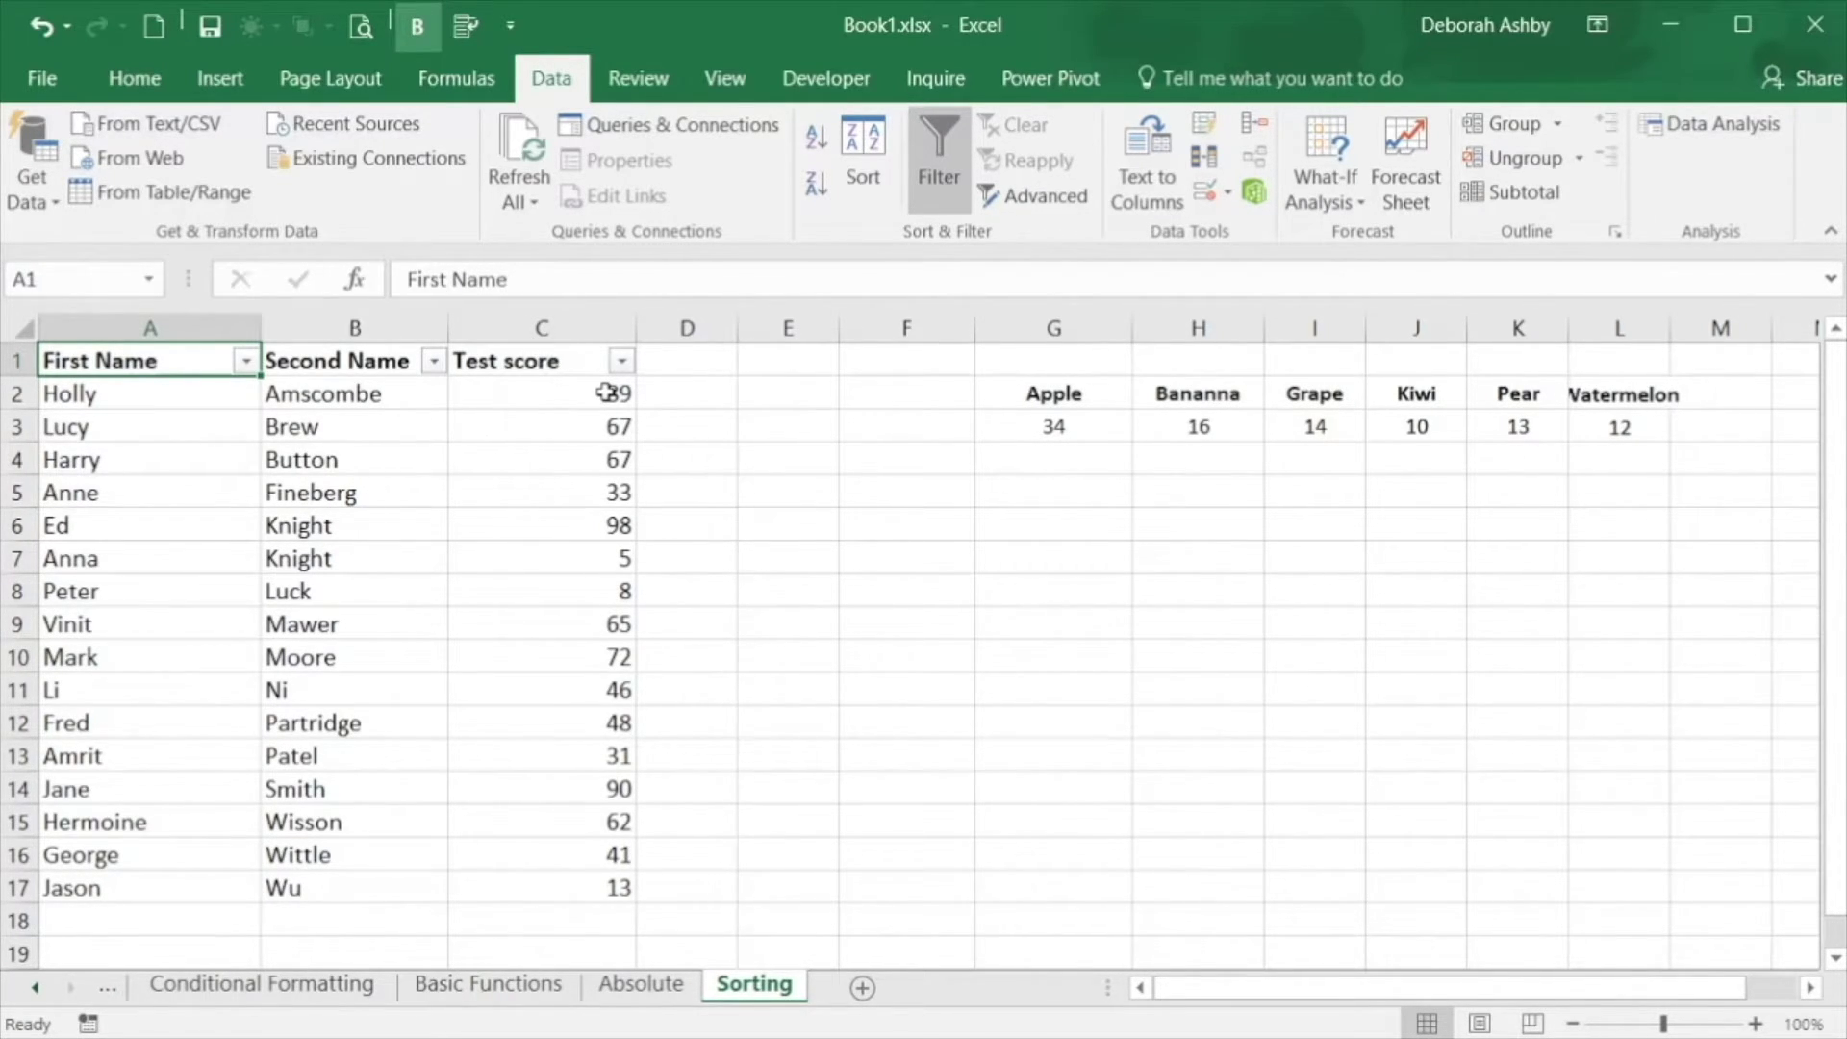
Turn filtering off, then choose a light orange table style for the student table
click(927, 186)
click(318, 524)
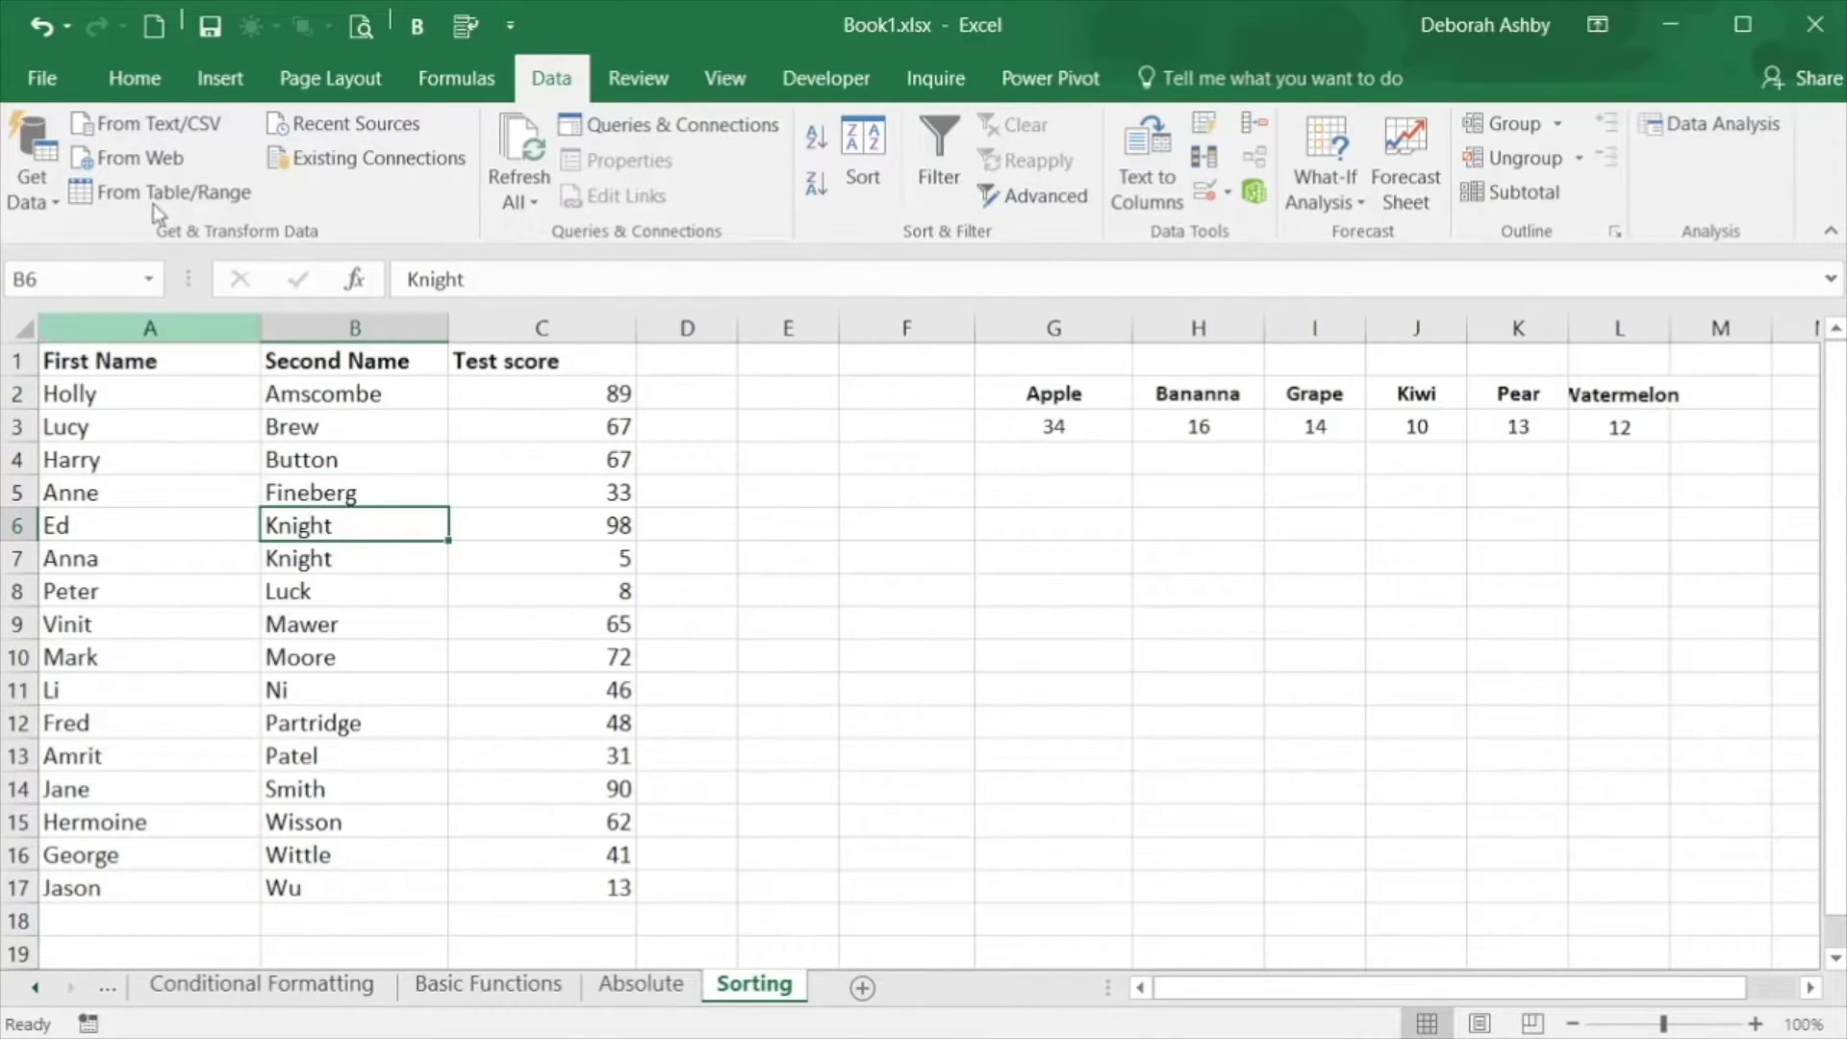
click(132, 77)
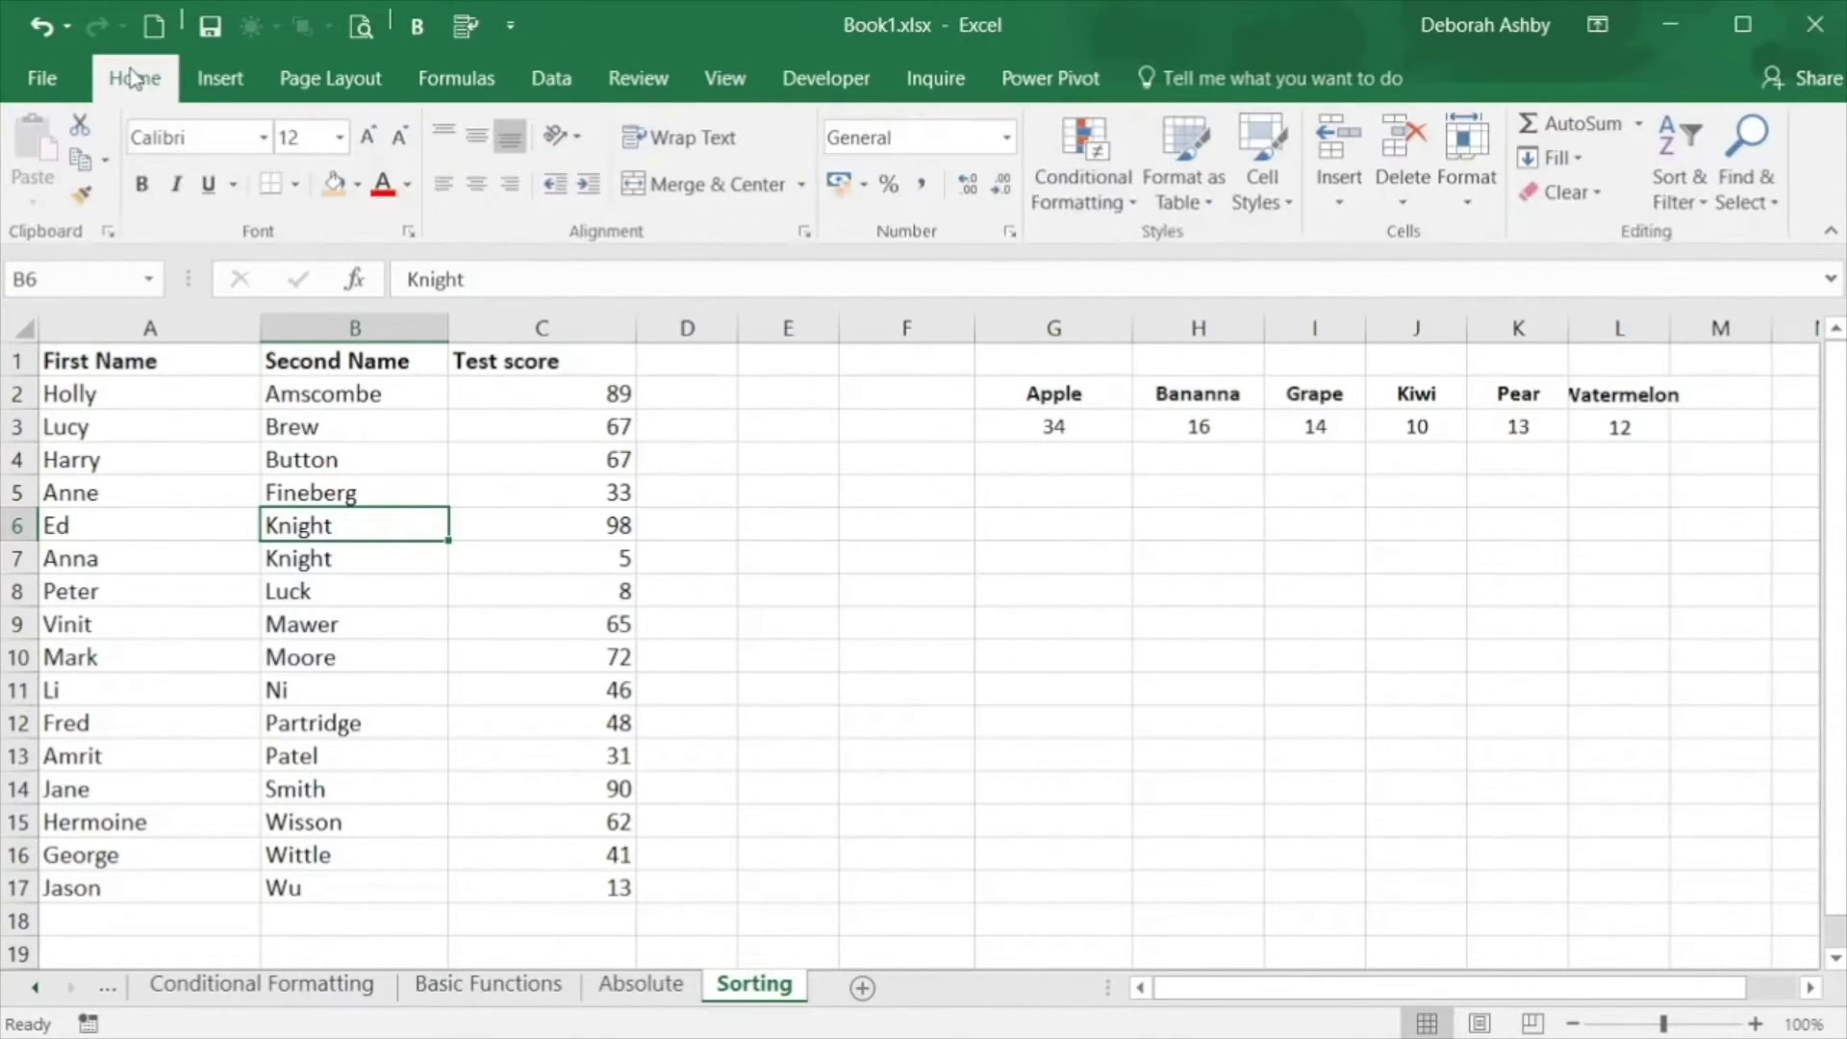
click(1204, 196)
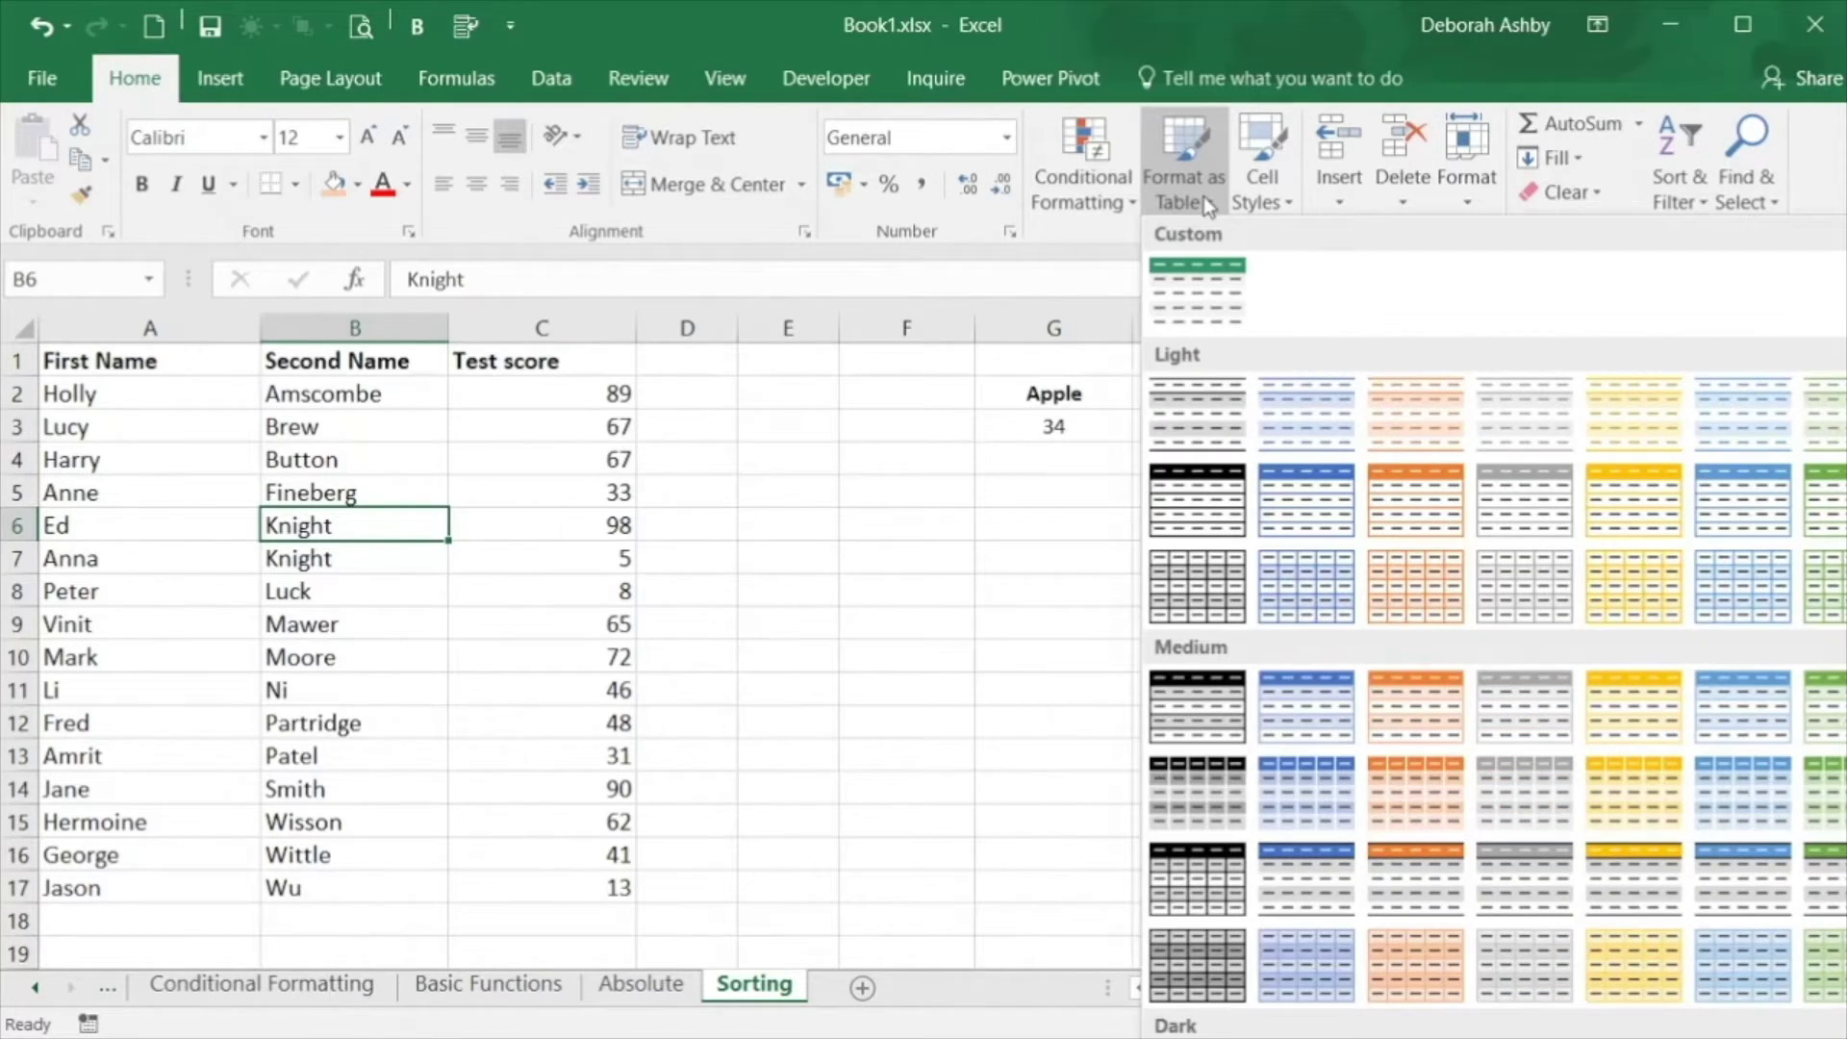
click(1408, 495)
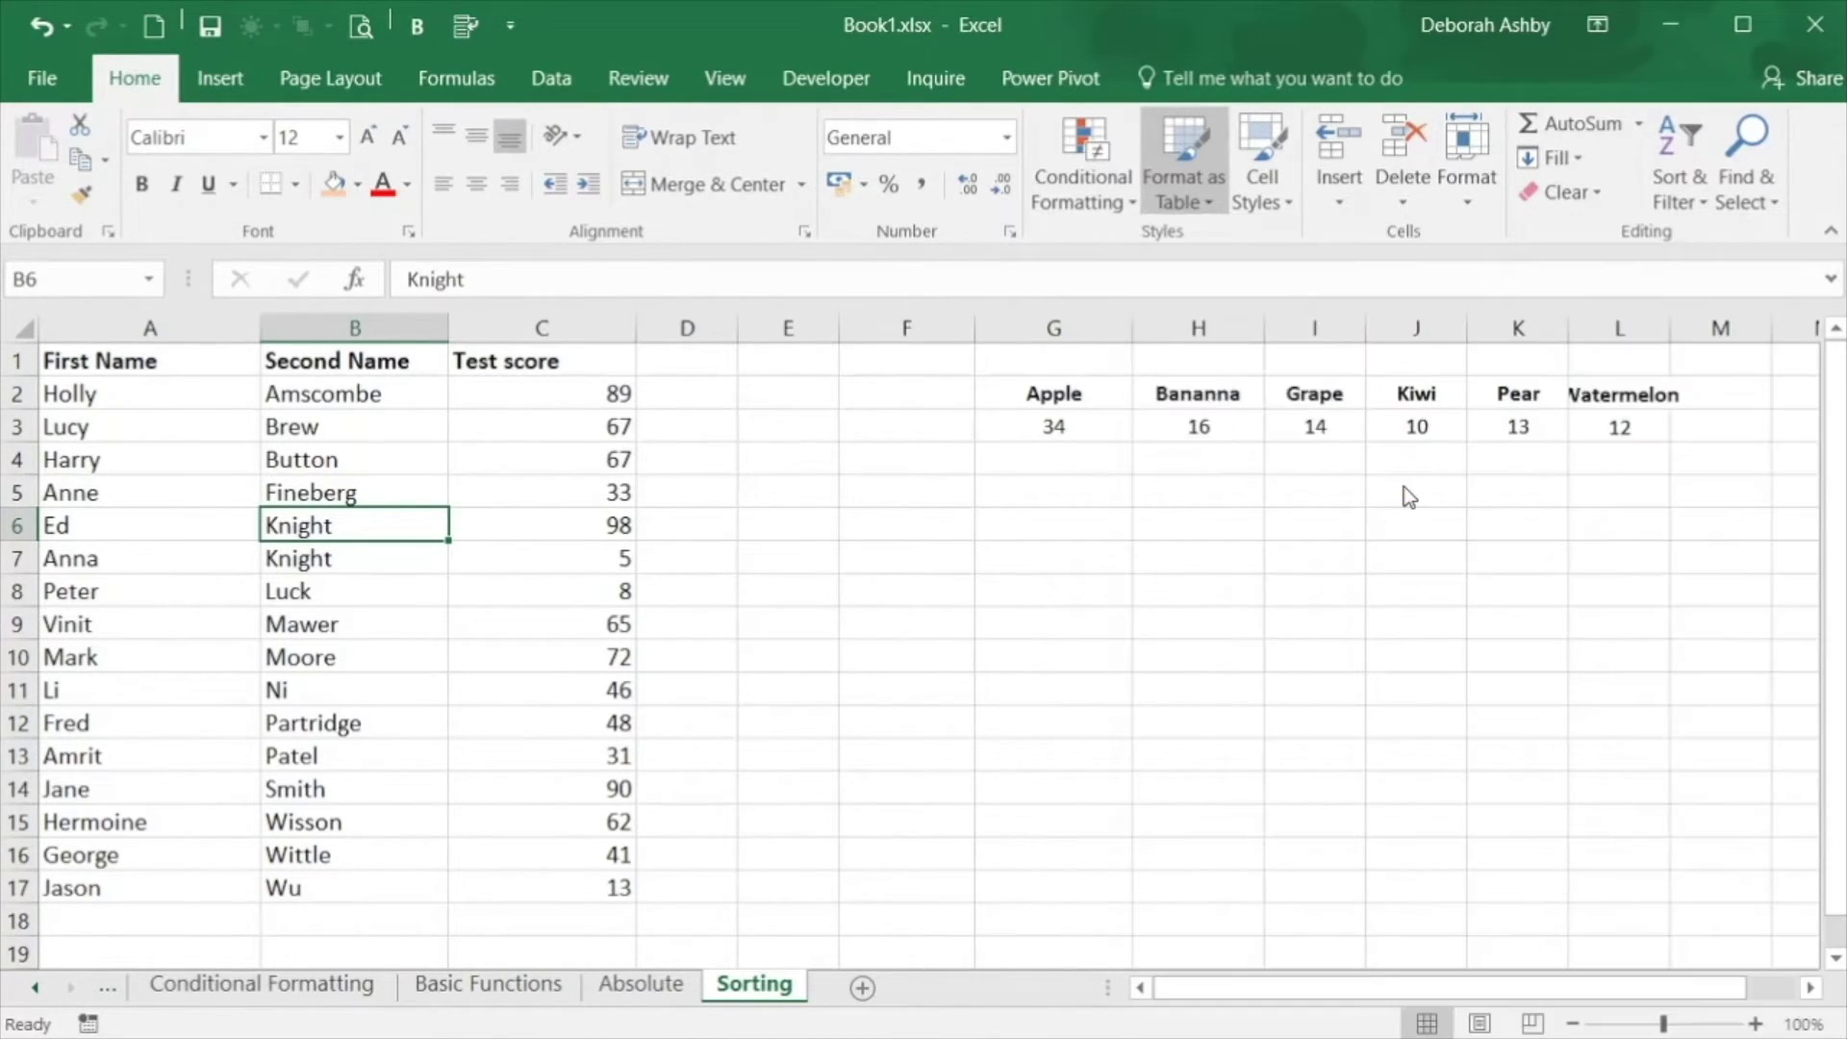